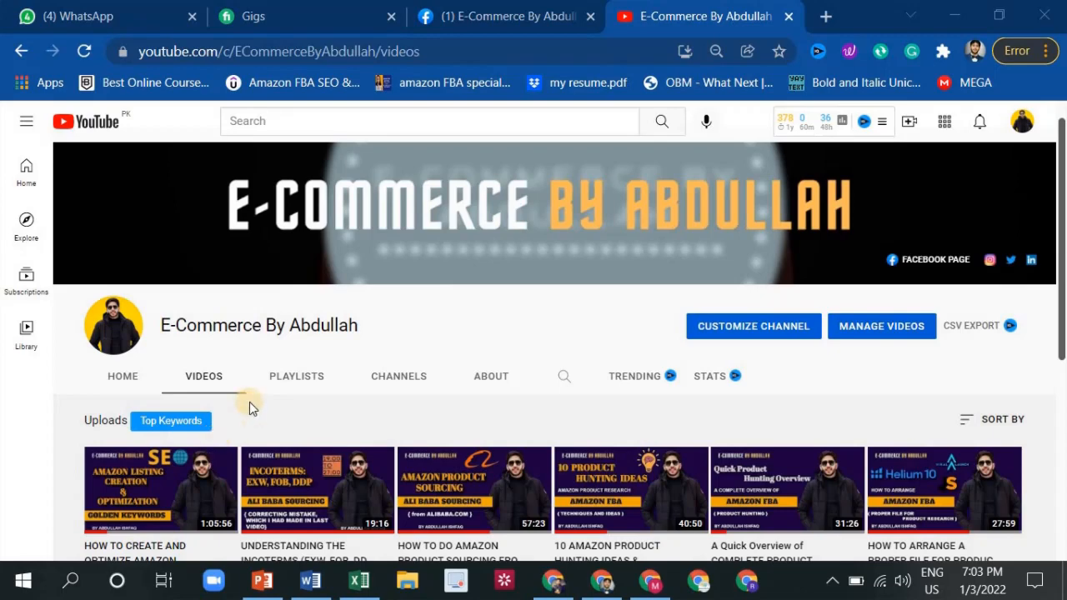
scroll(321, 327, down, 1)
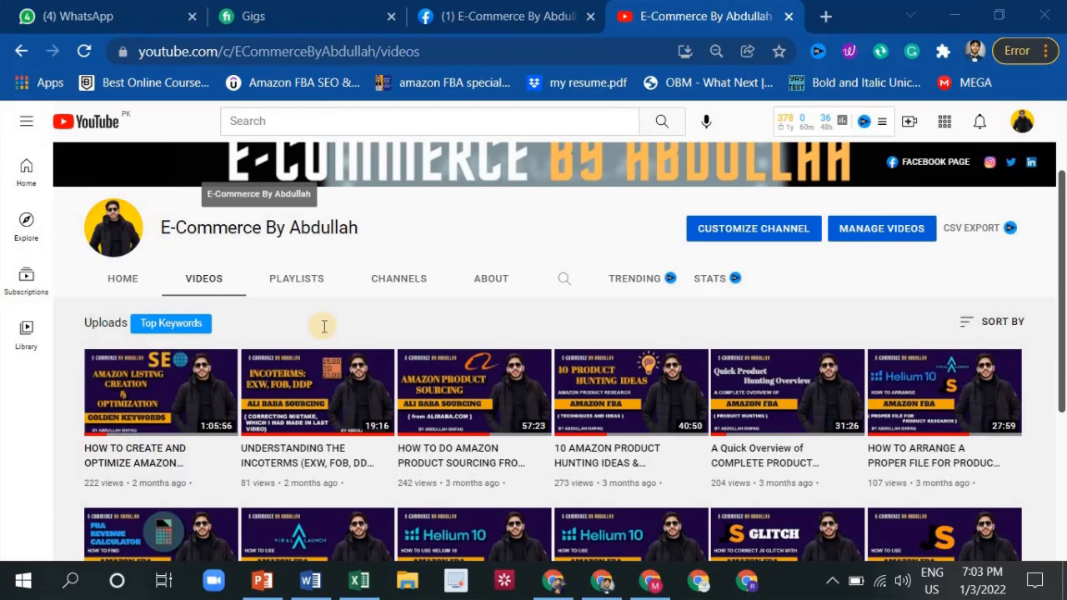
scroll(372, 297, up, 2)
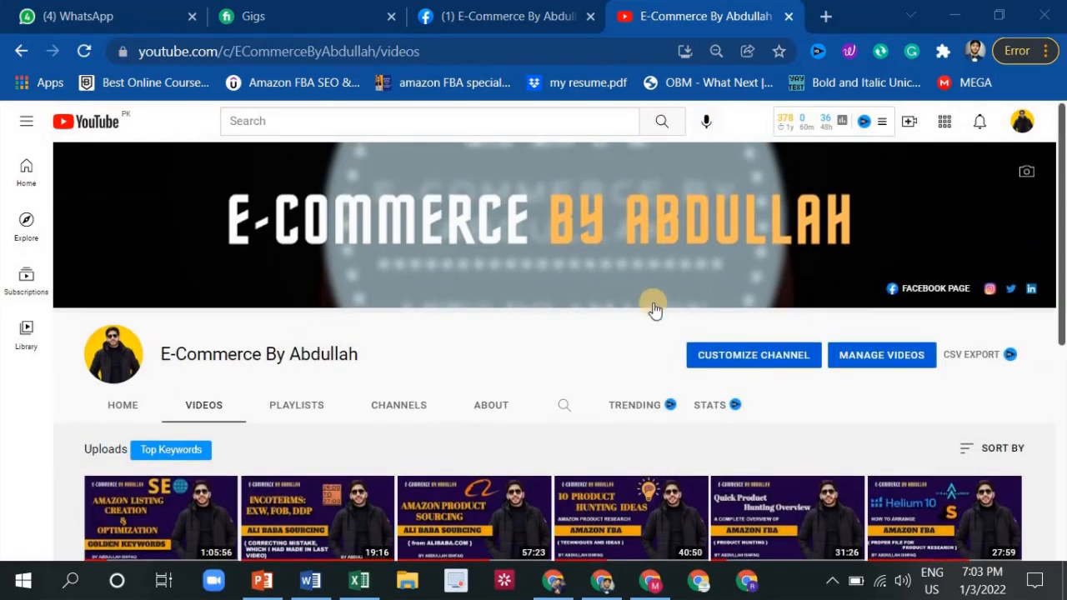
Step: Switch to the other Chrome window, open Amazon.co.uk and search for "chef knife"
click(553, 581)
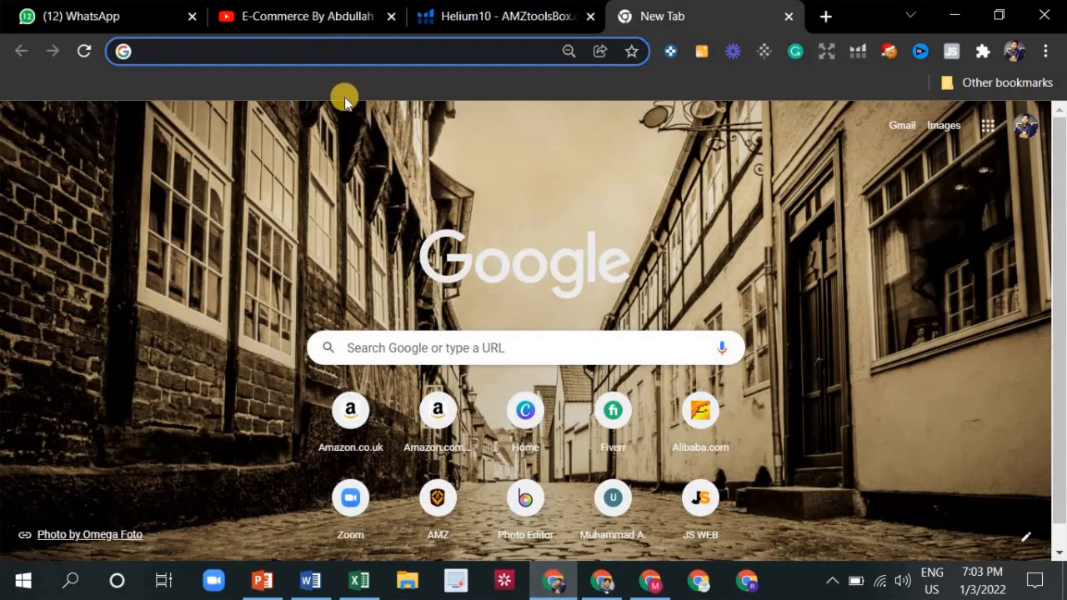
click(359, 408)
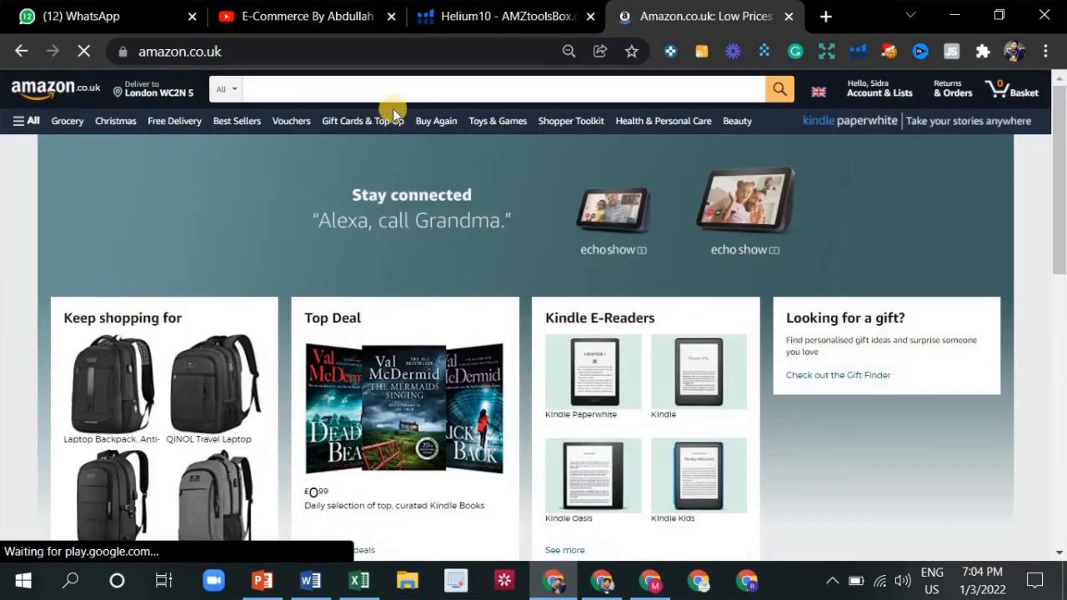
click(388, 87)
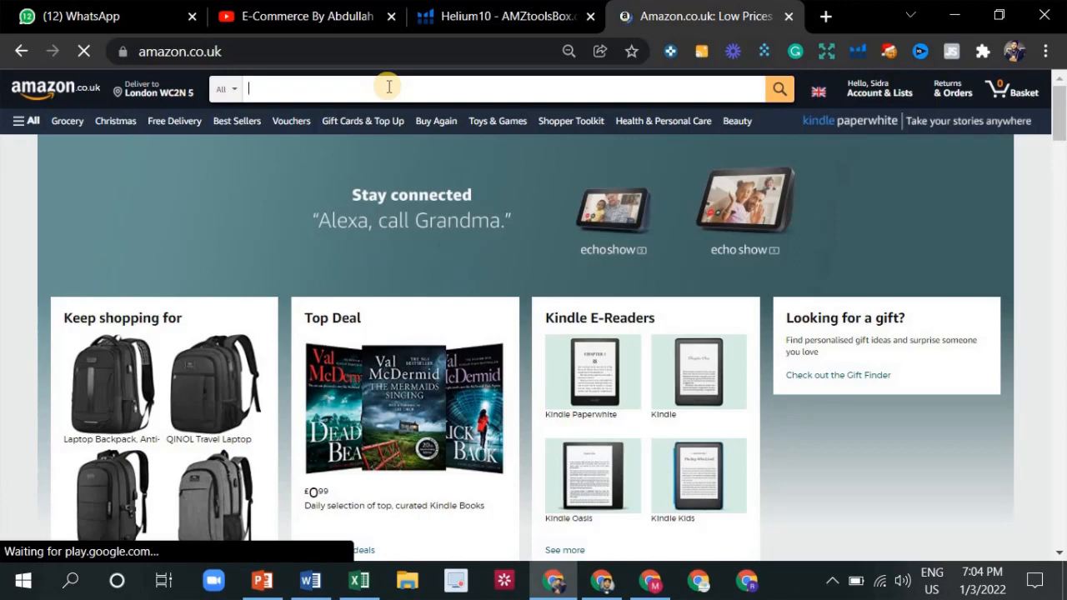
text(chef)
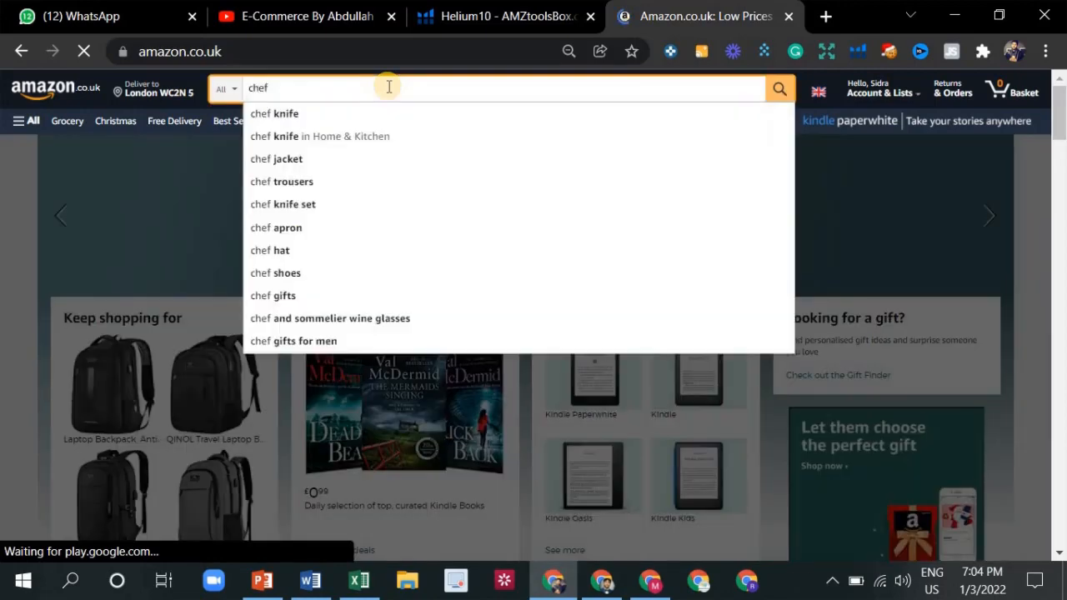
click(353, 117)
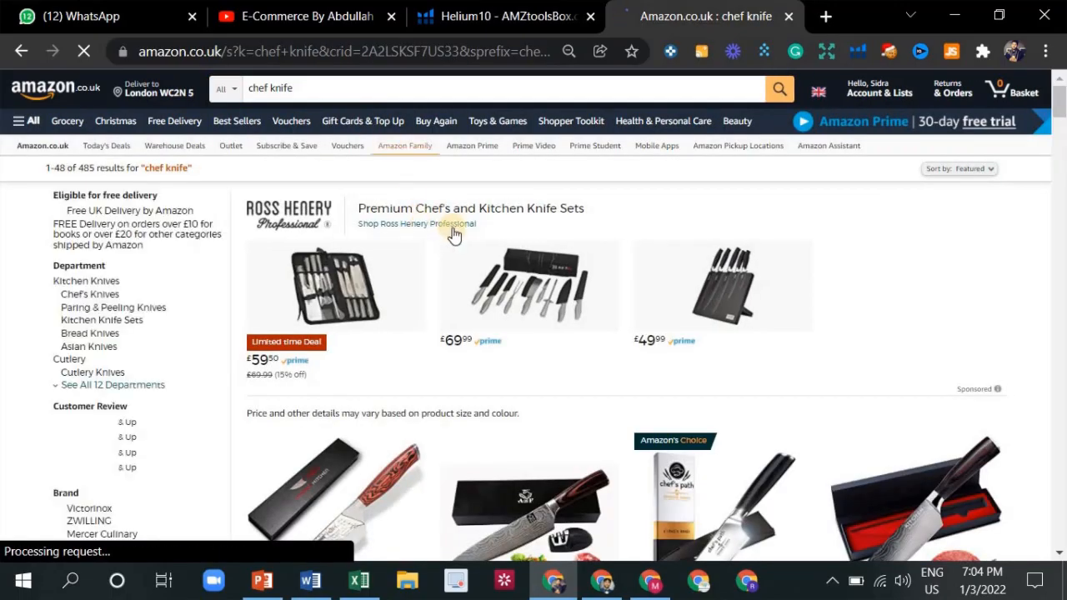
Step: Open the MOSFiATA Ultra Sharp 8 inch chef knife listing from the search results
scroll(452, 235, down, 5)
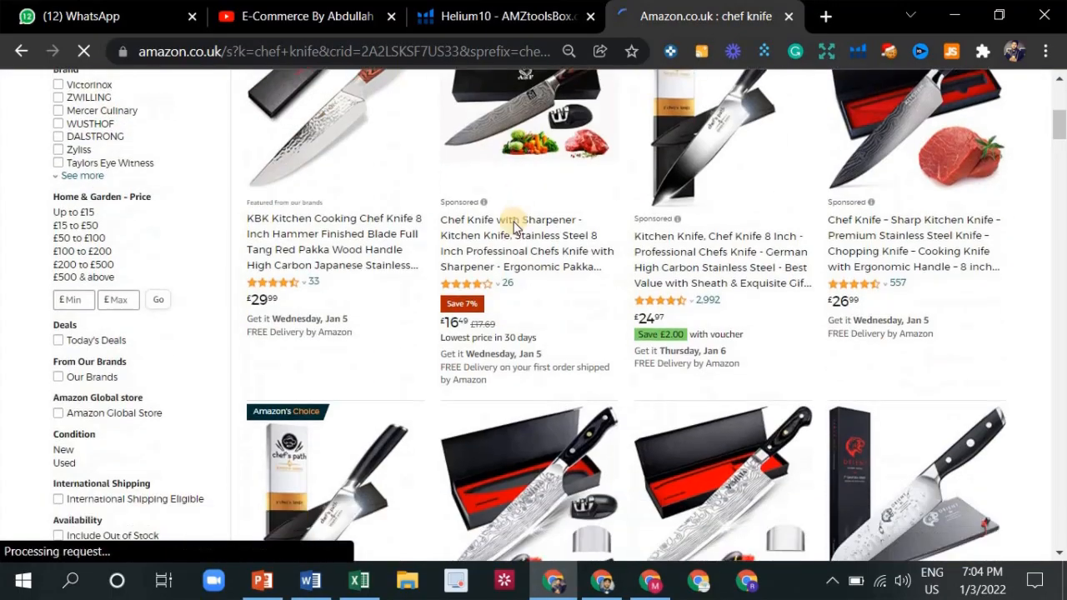
scroll(514, 225, down, 4)
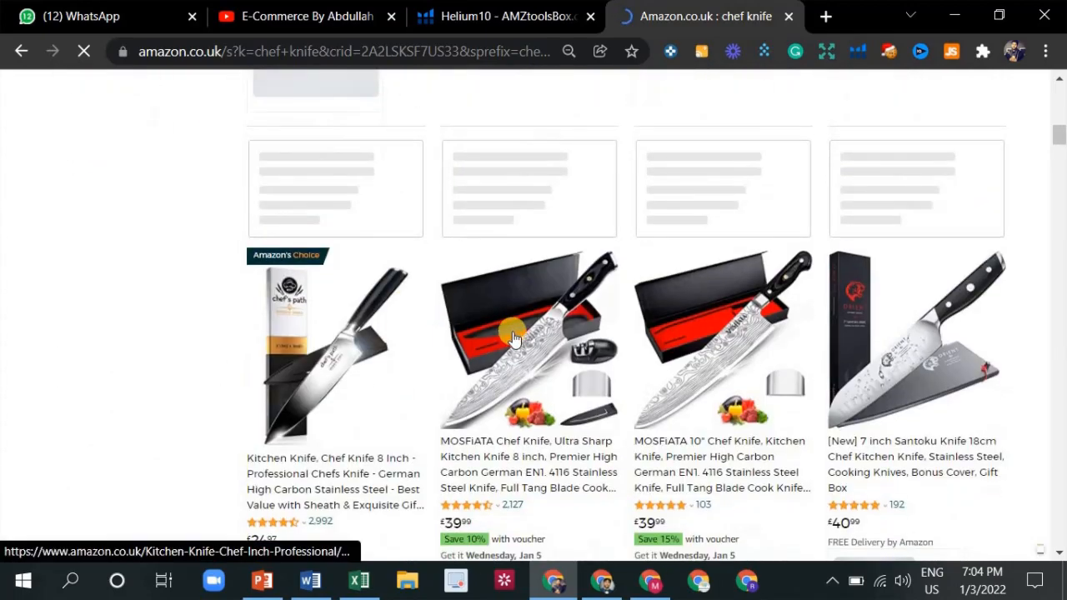
scroll(514, 337, down, 1)
mouse_move(471, 246)
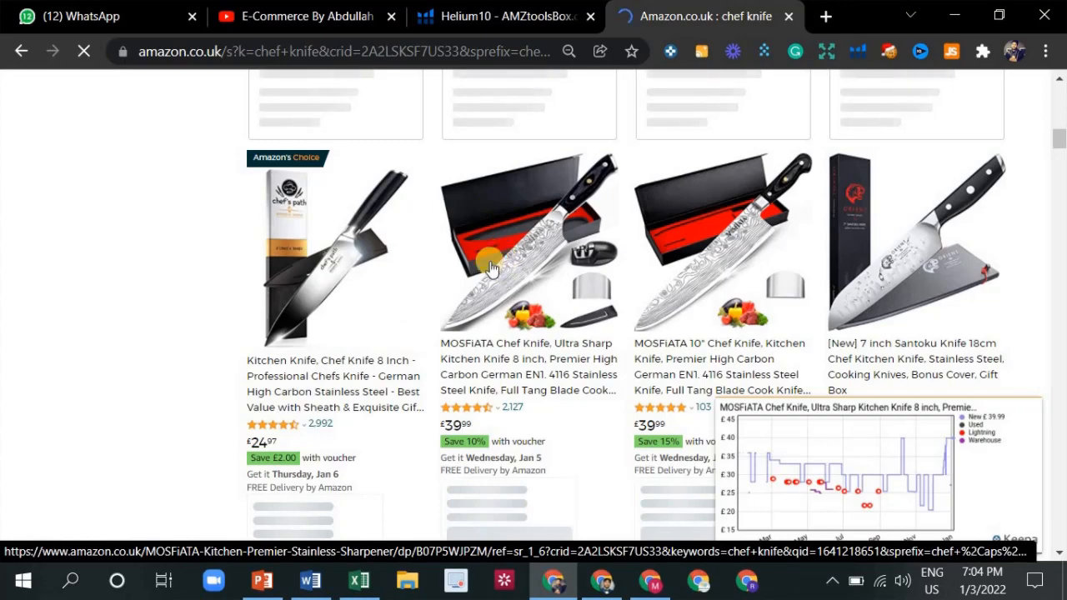
click(546, 248)
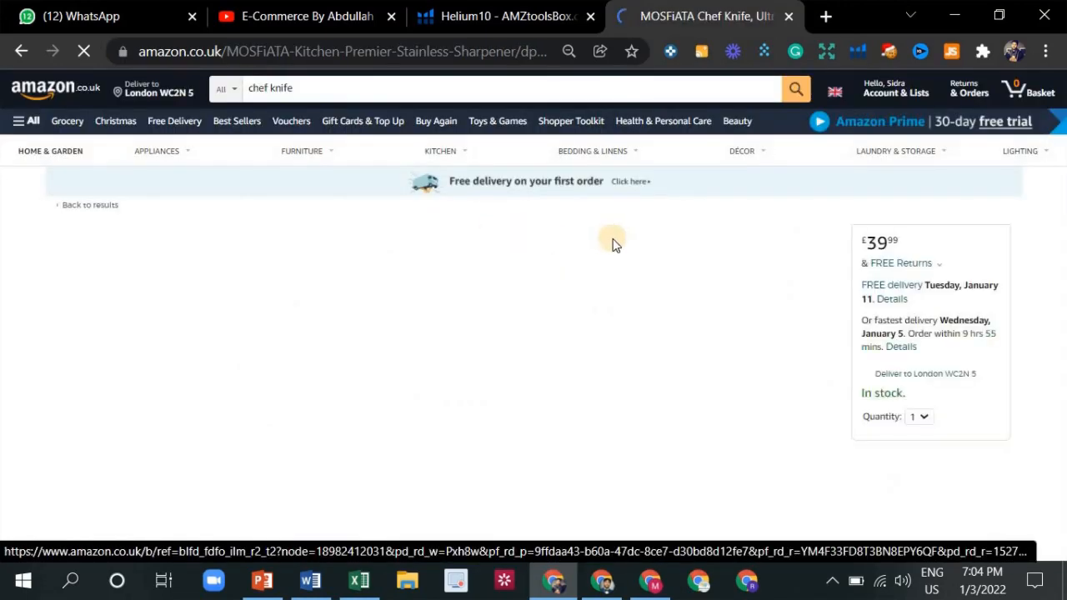
Step: Highlight the listing's full product title and all the bullet points under "About this item"
scroll(641, 250, down, 1)
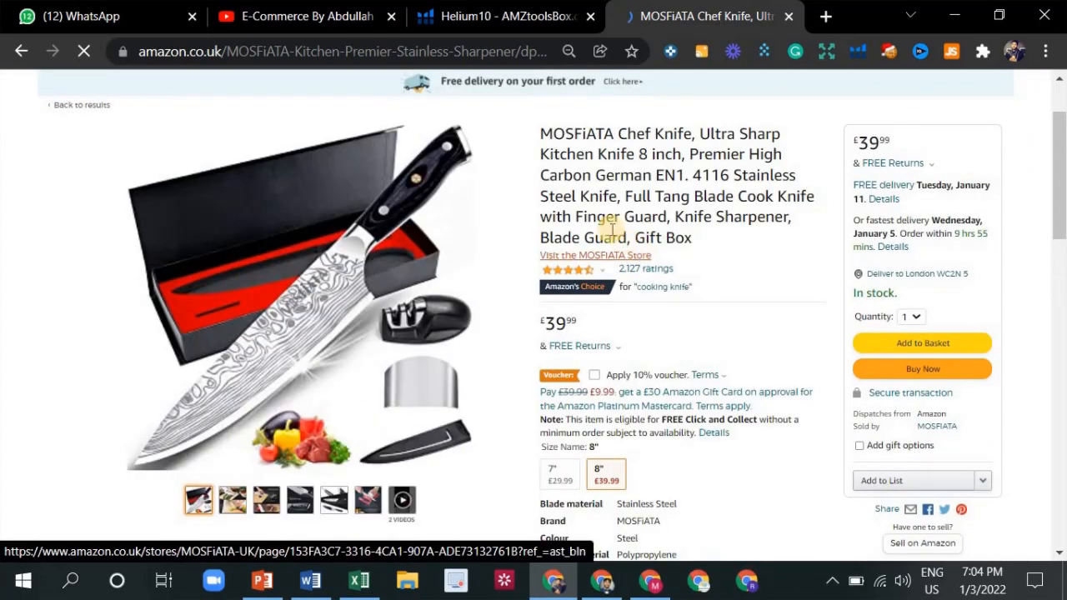
scroll(604, 229, up, 1)
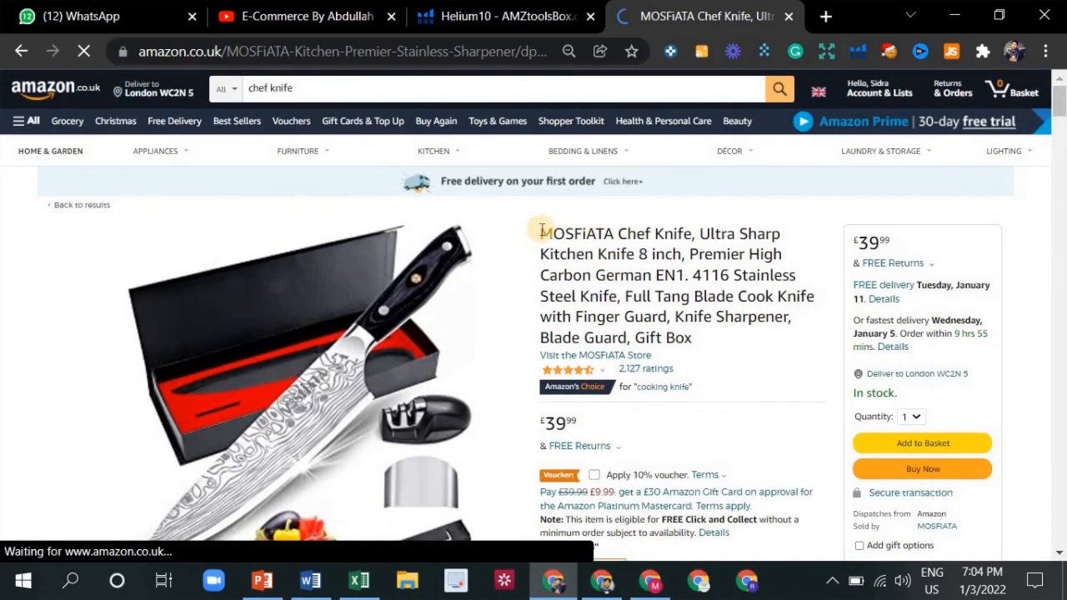
drag(540, 232, 698, 337)
scroll(633, 250, down, 6)
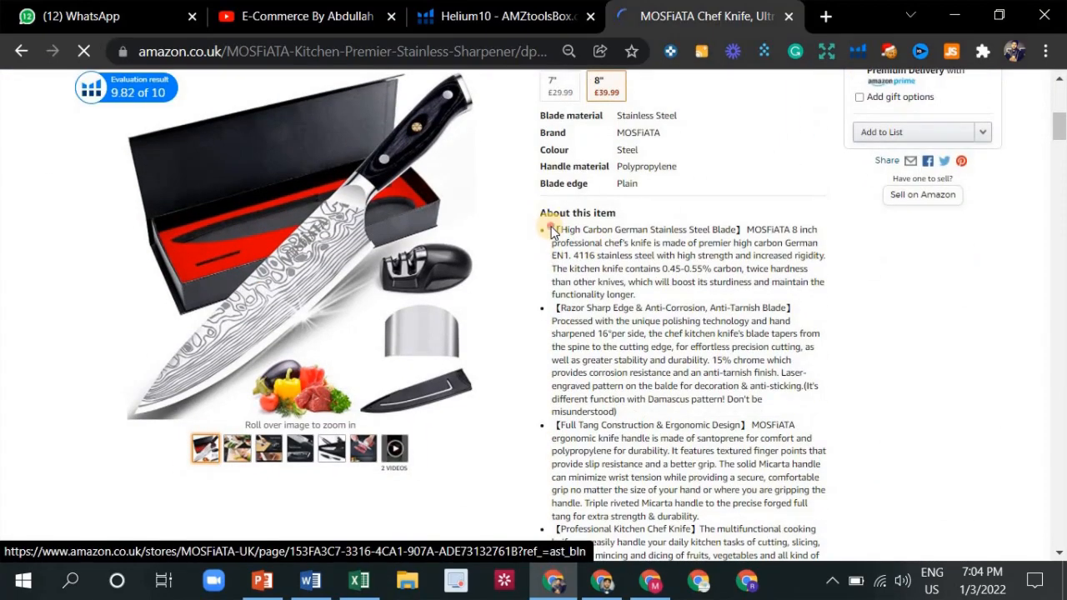
drag(550, 227, 742, 472)
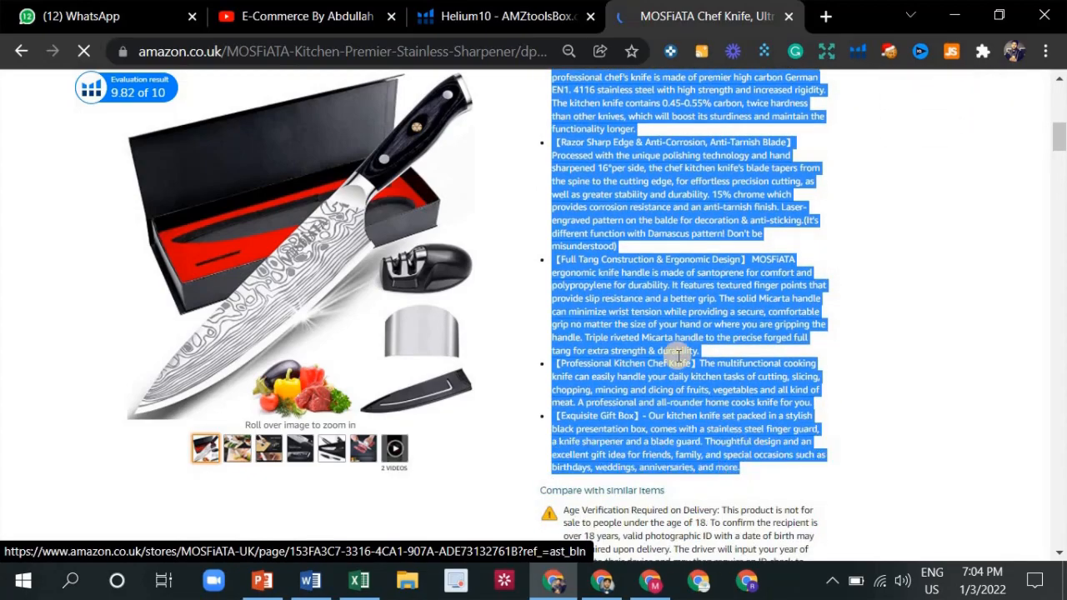
Step: Examine the "From the manufacturer" section, highlighting the "Why Choose MOSFiATA 8 Inch Chef Knife?" text, and return to the product title
scroll(647, 341, down, 10)
scroll(542, 338, down, 20)
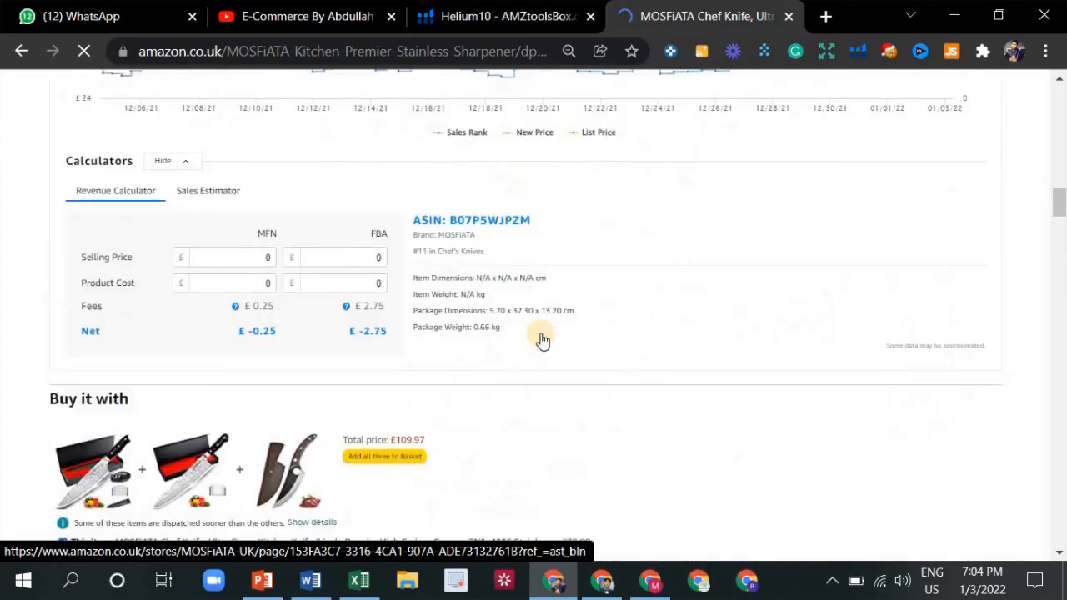
scroll(537, 330, down, 12)
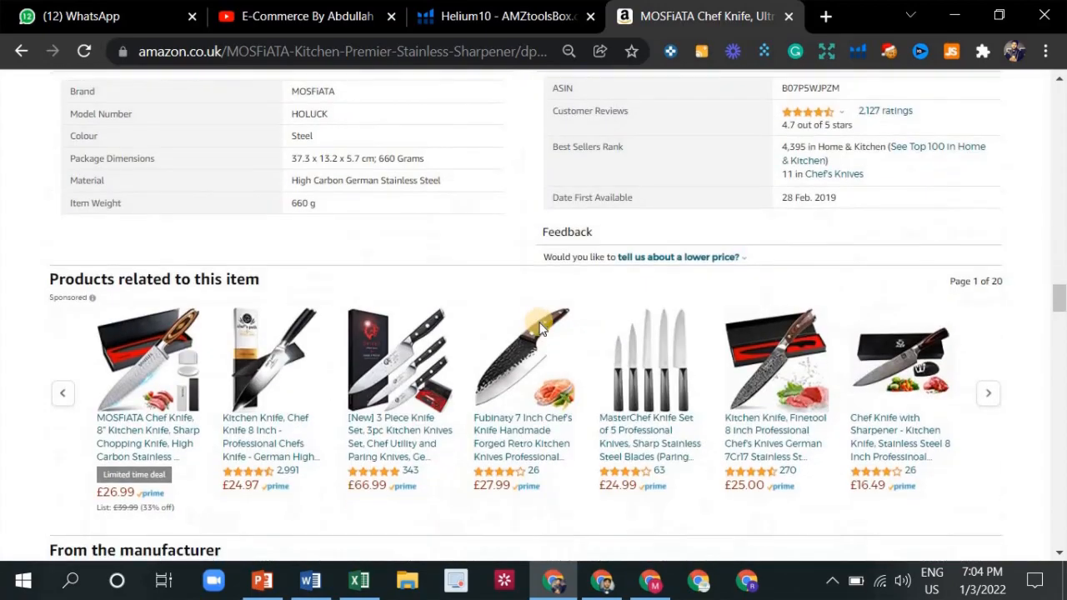
scroll(274, 381, up, 2)
drag(218, 424, 409, 493)
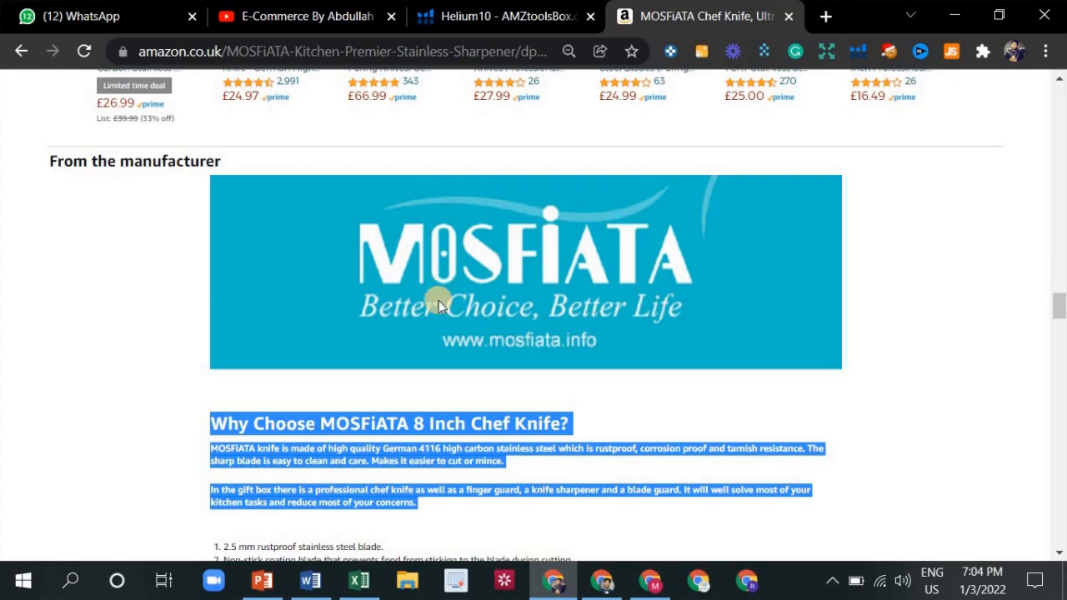
scroll(600, 433, down, 1)
click(562, 442)
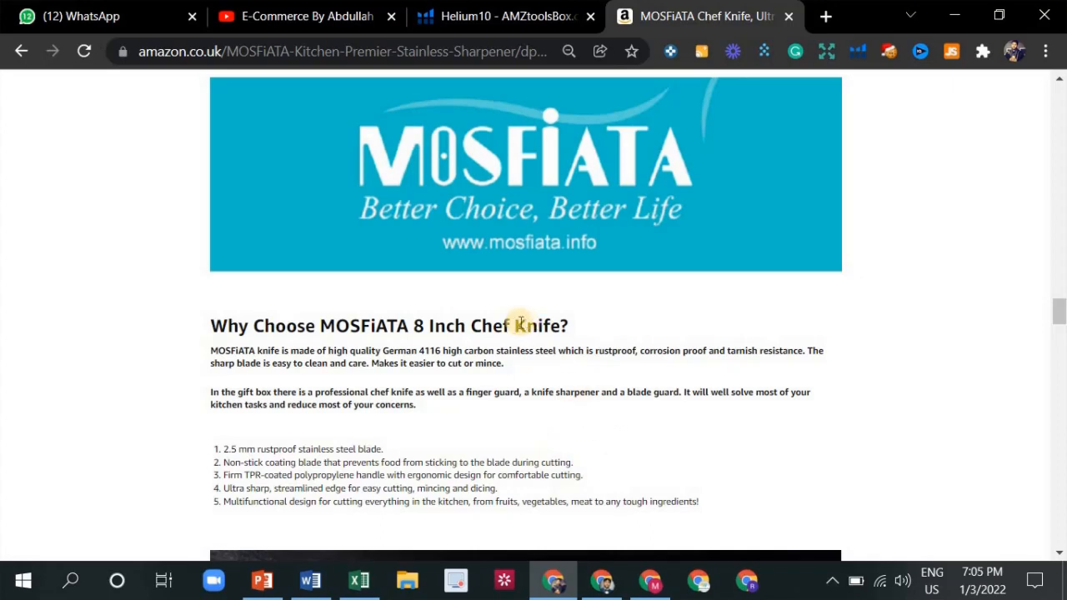
scroll(561, 298, up, 1)
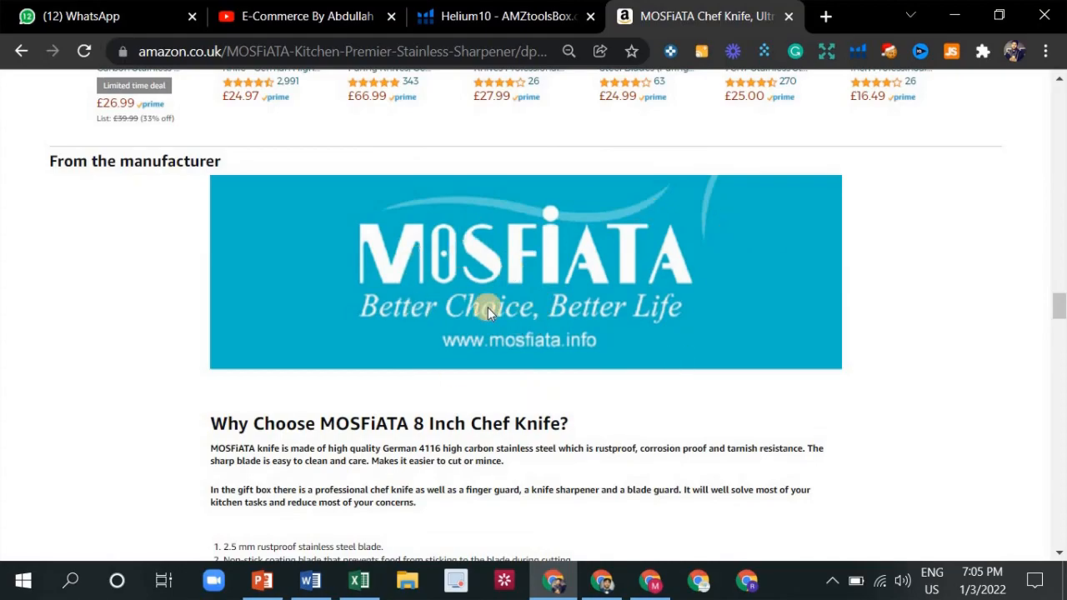
scroll(524, 353, down, 1)
scroll(525, 353, down, 5)
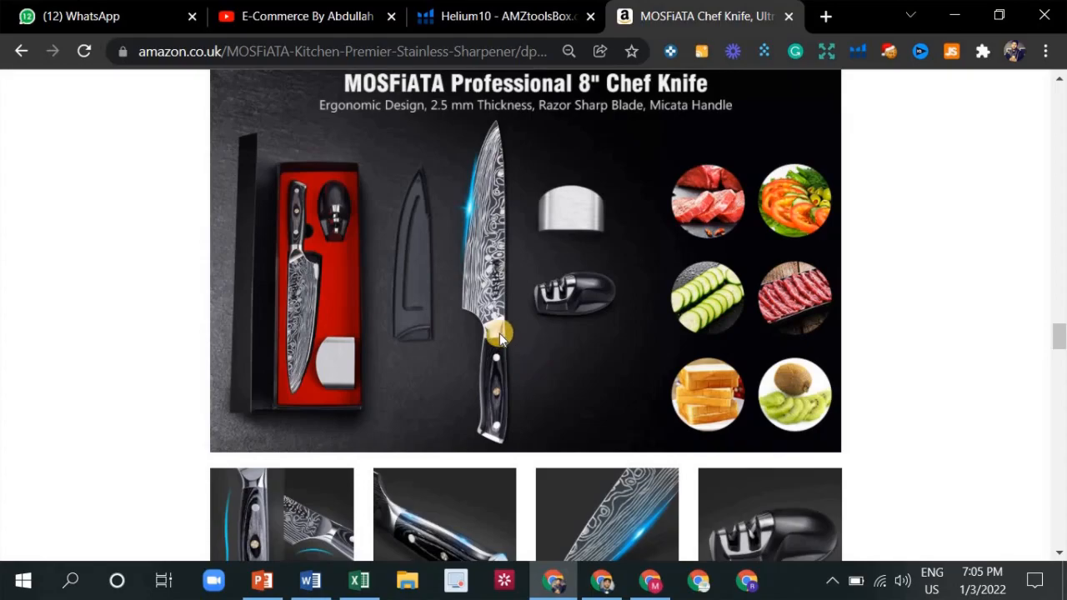
scroll(499, 334, up, 15)
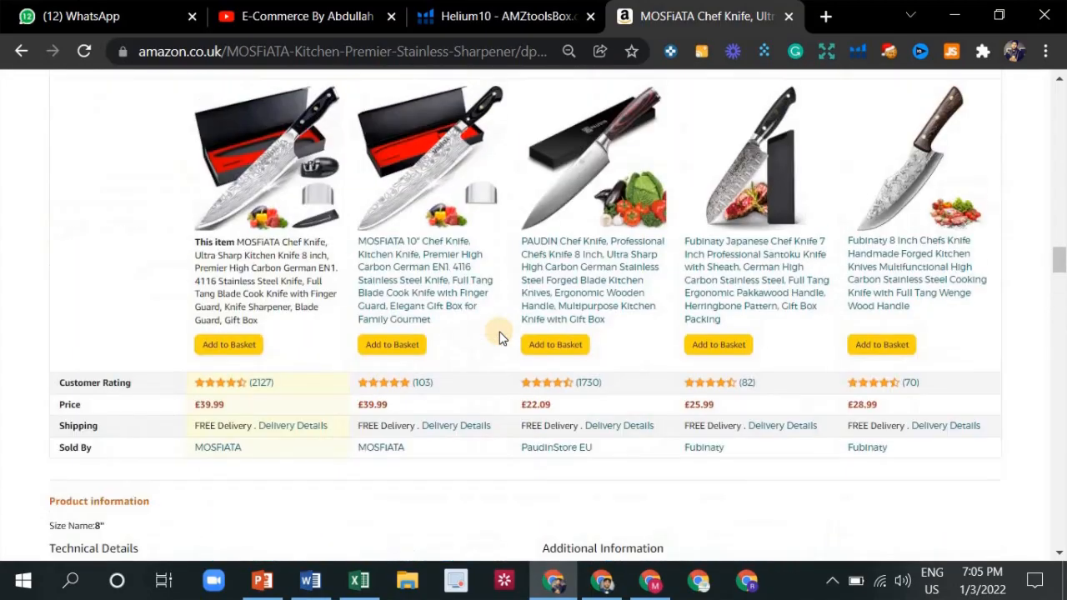
scroll(499, 335, up, 15)
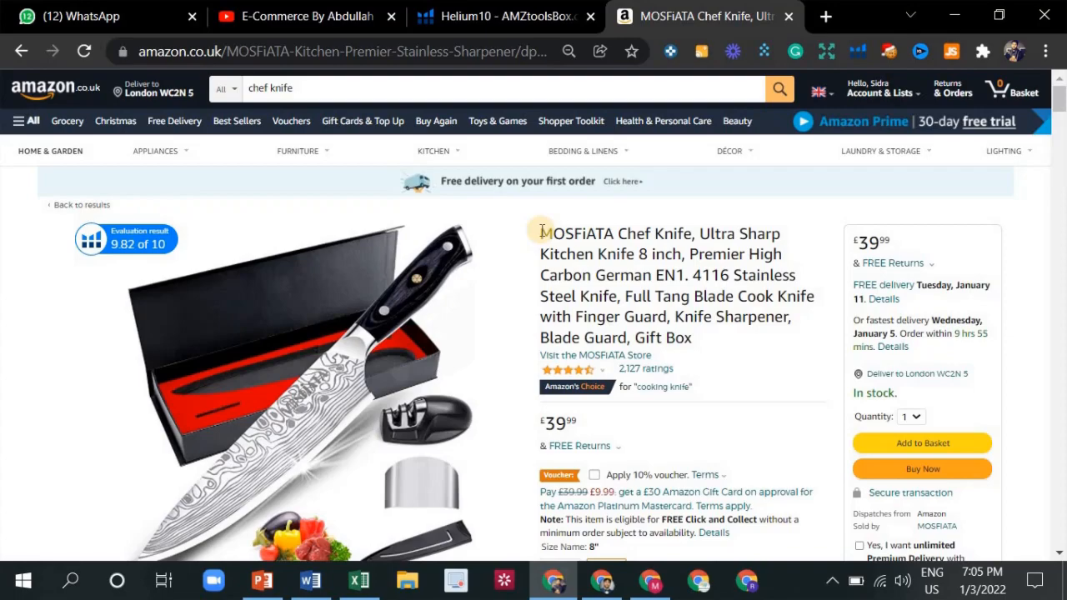
Step: Review the "About this item" bullets, highlighting the High Carbon German Stainless Steel Blade bullet and the ones below it
scroll(558, 250, down, 4)
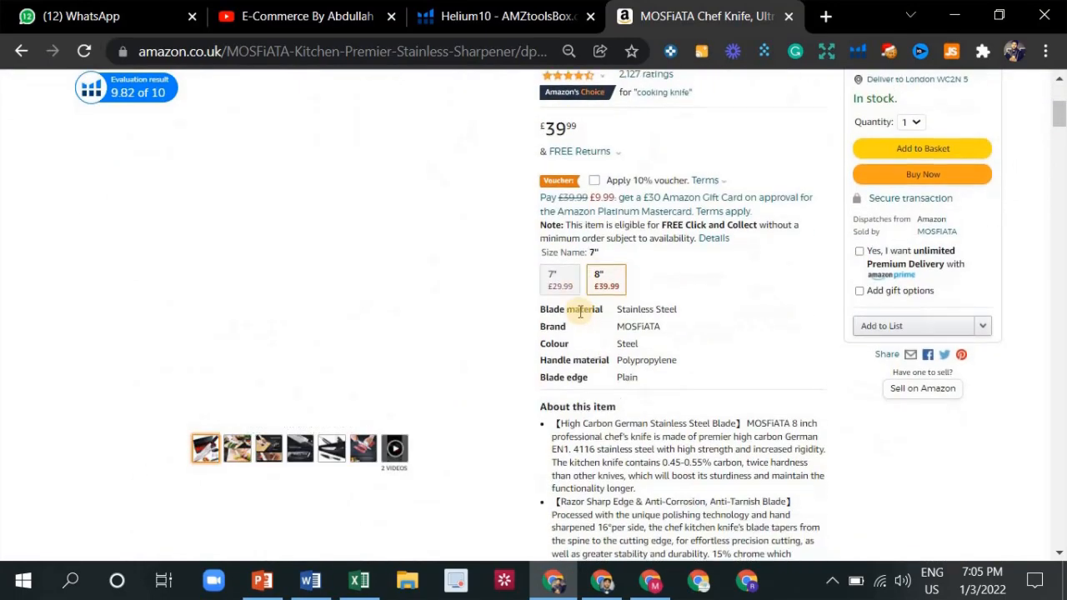
scroll(580, 312, down, 2)
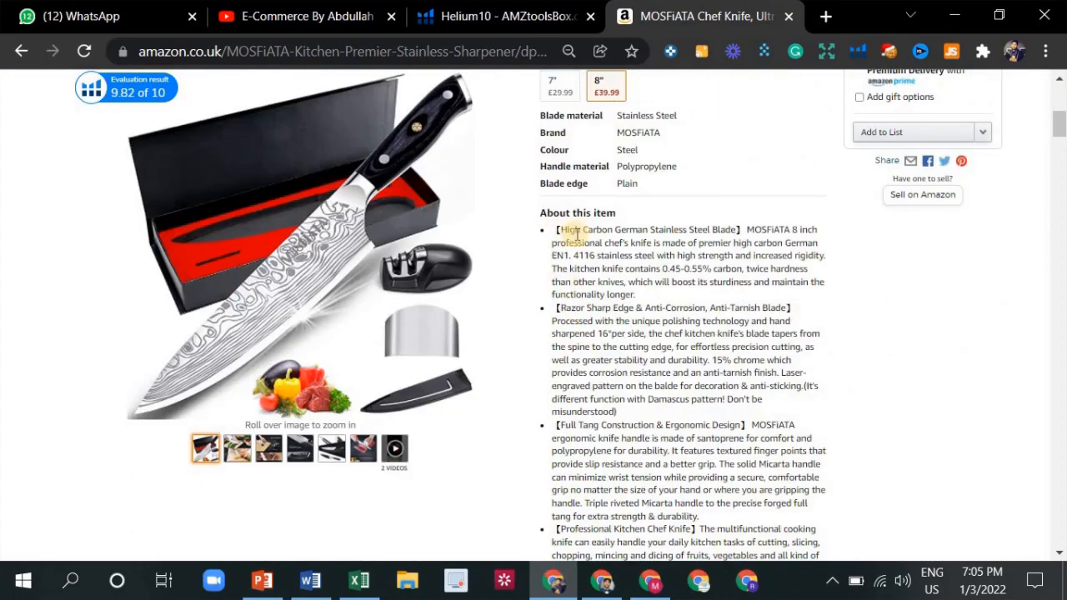
triple_click(621, 265)
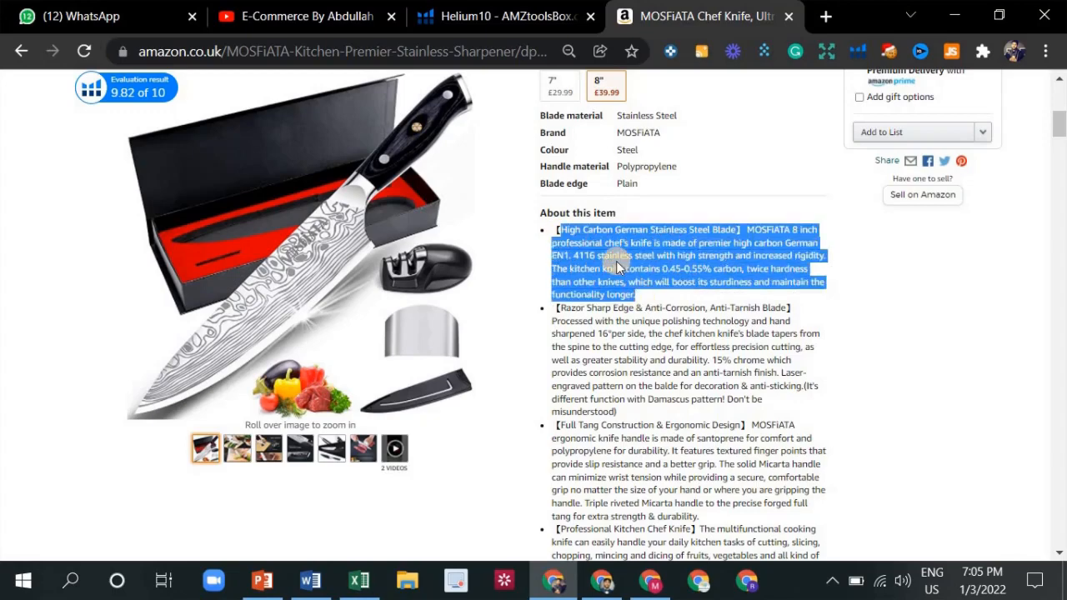
drag(638, 294, 561, 244)
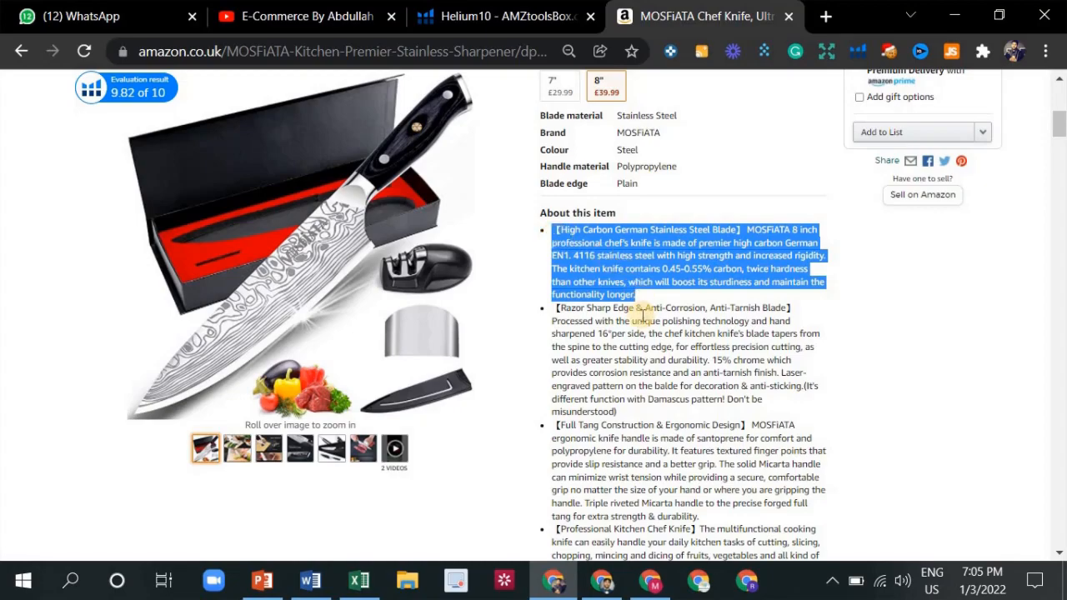
scroll(645, 310, down, 10)
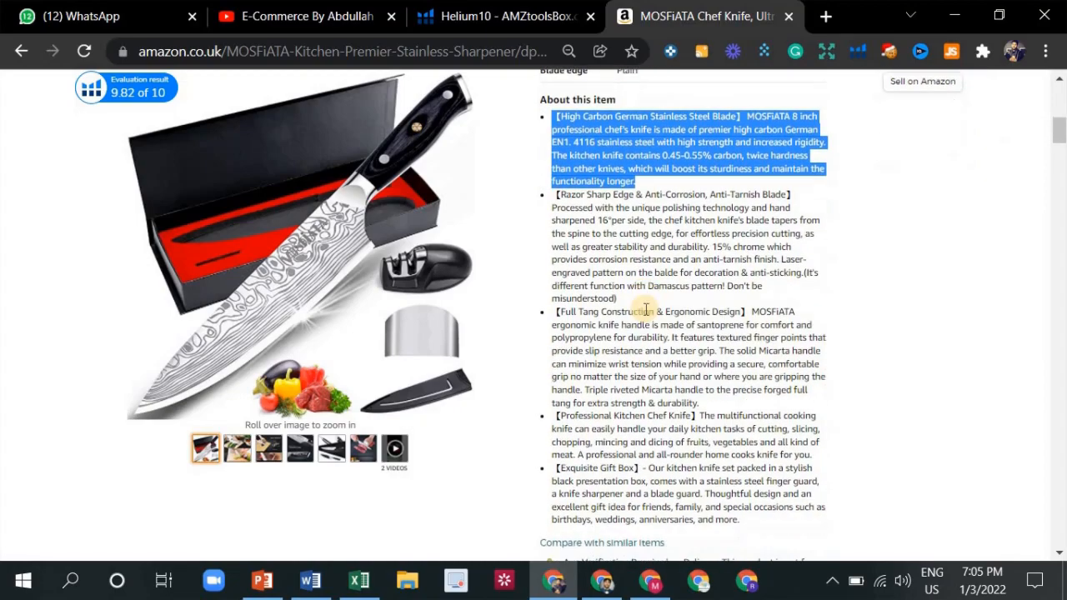
scroll(645, 309, up, 7)
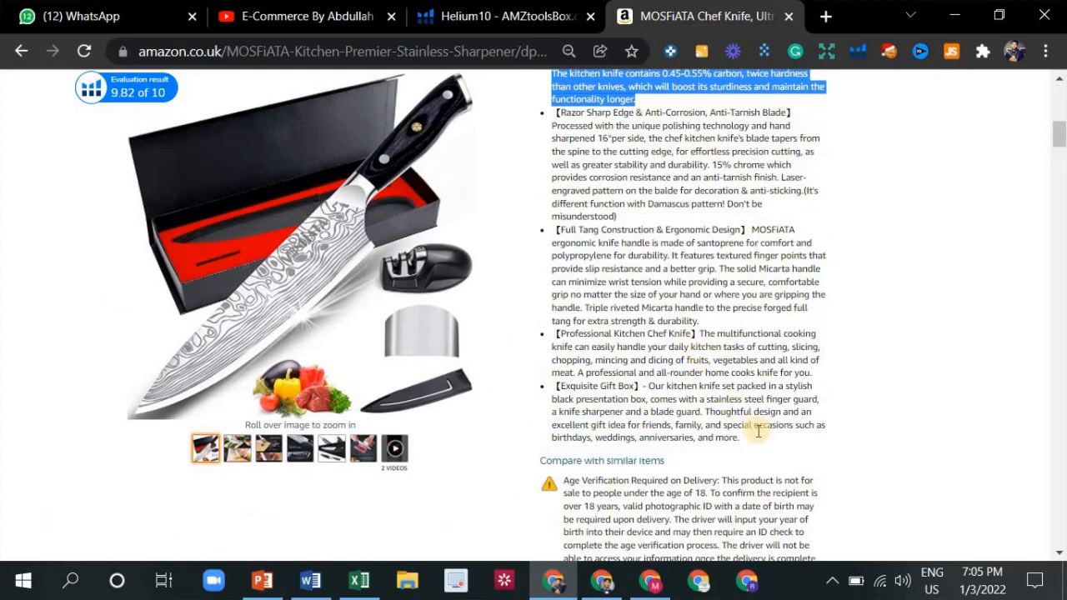
drag(758, 425, 564, 232)
Step: Look over the manufacturer's description and feature list again, and go back to the top of the listing
scroll(658, 242, down, 7)
scroll(478, 314, down, 15)
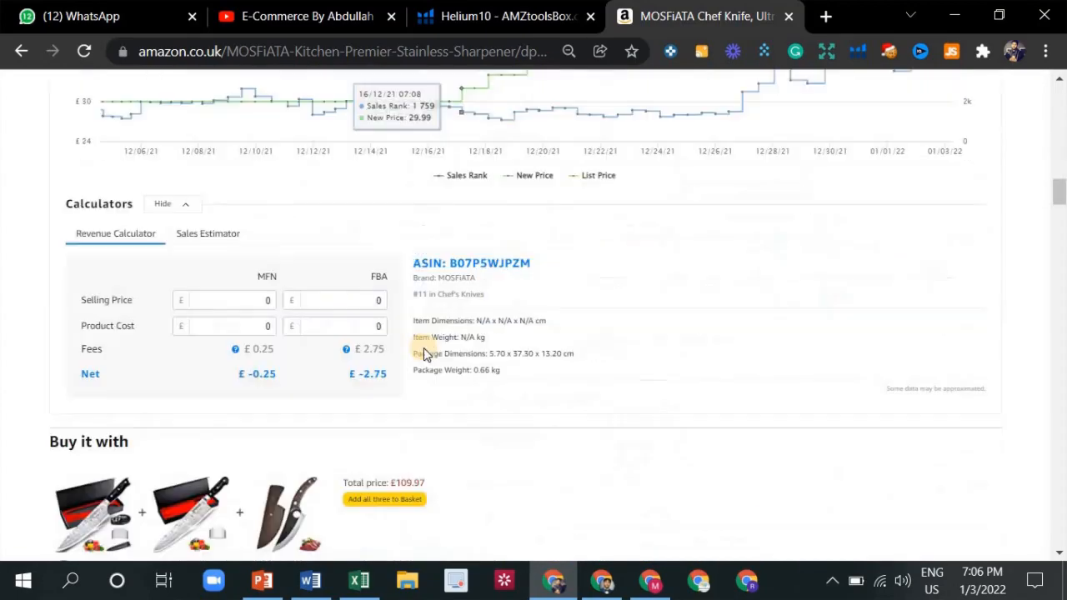
scroll(352, 380, down, 20)
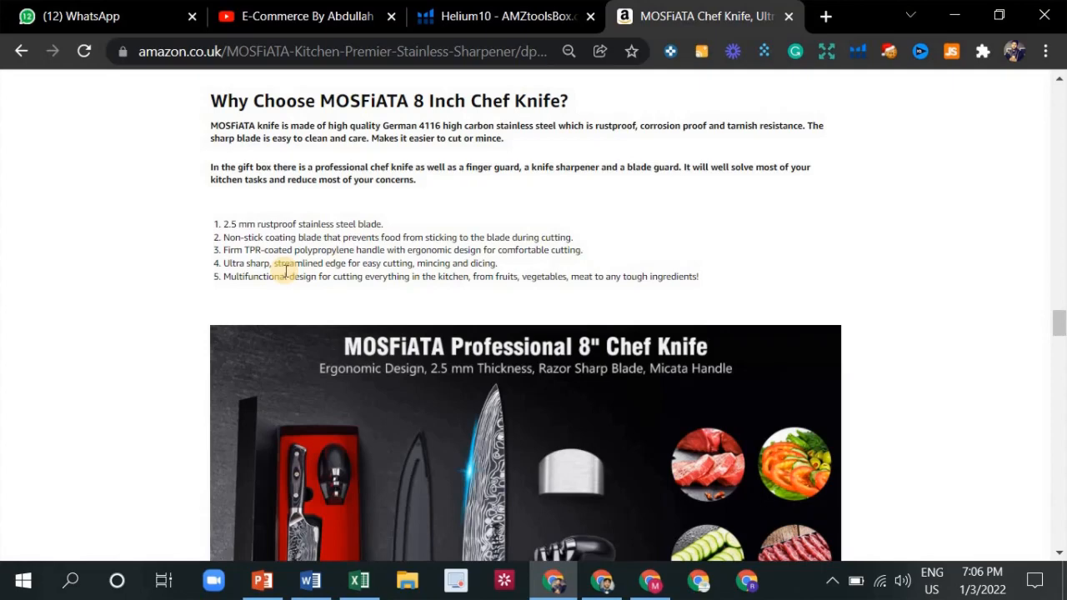
scroll(286, 271, up, 20)
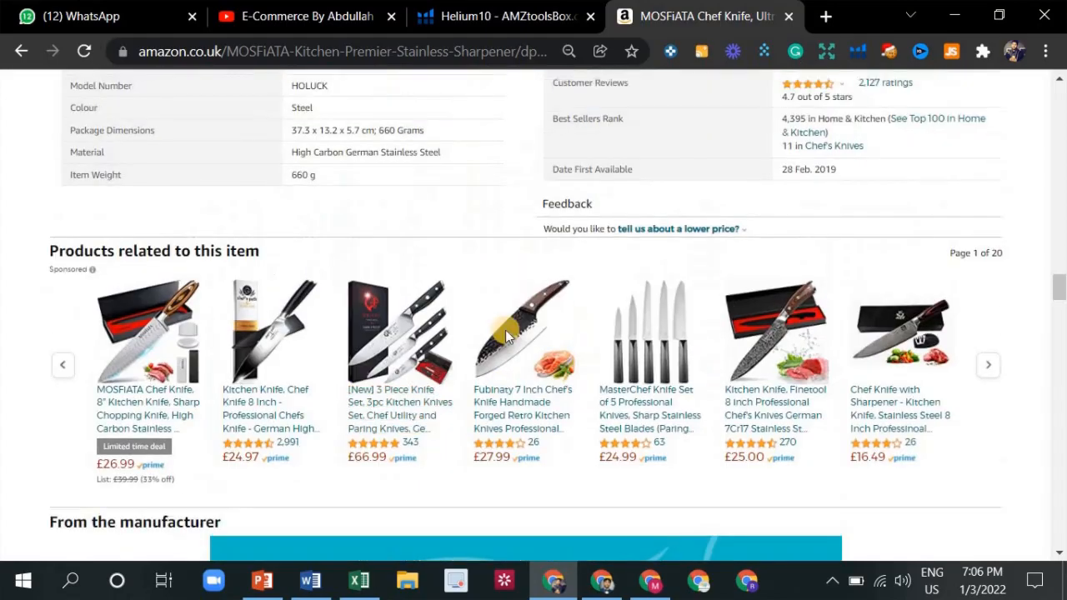
scroll(540, 322, up, 20)
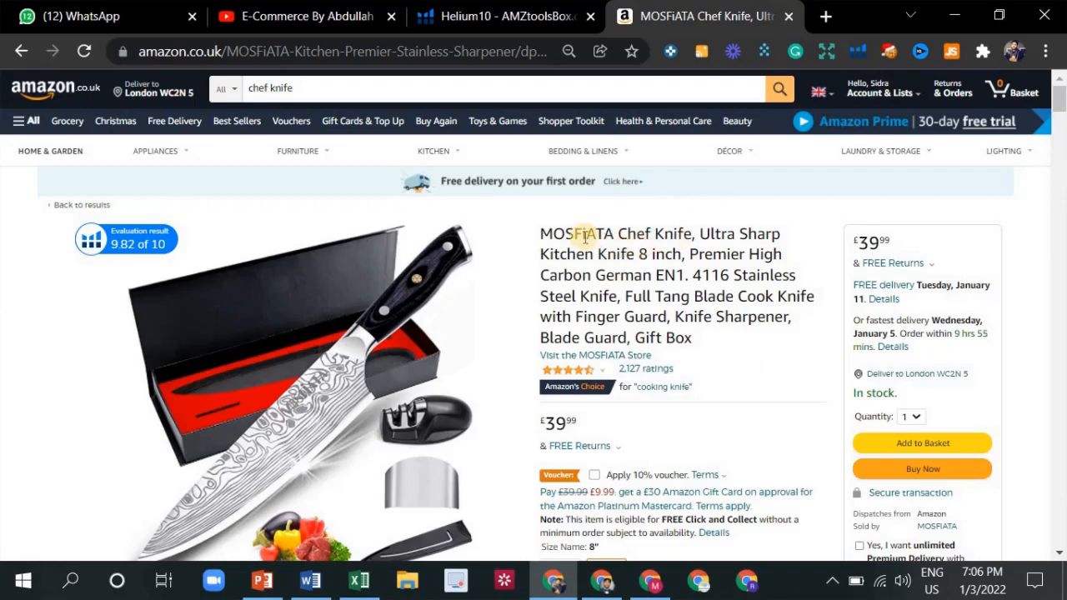
Step: Highlight the keyword phrases "Ultra Sharp Kitchen Knife" and "Stainless Steel Knife" in the product title
drag(618, 234, 635, 254)
click(747, 234)
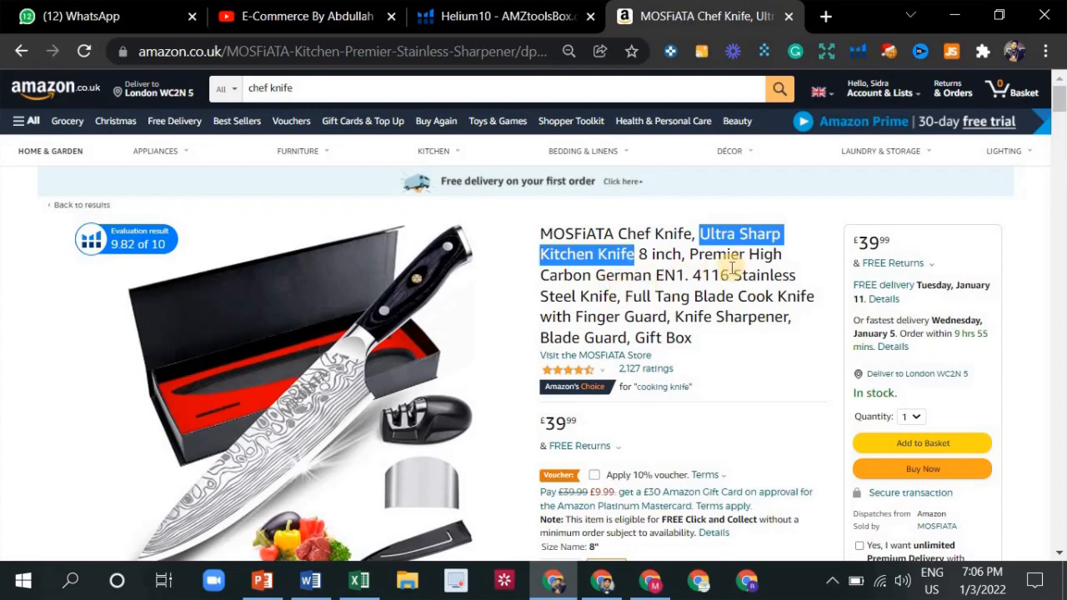
drag(730, 275, 620, 297)
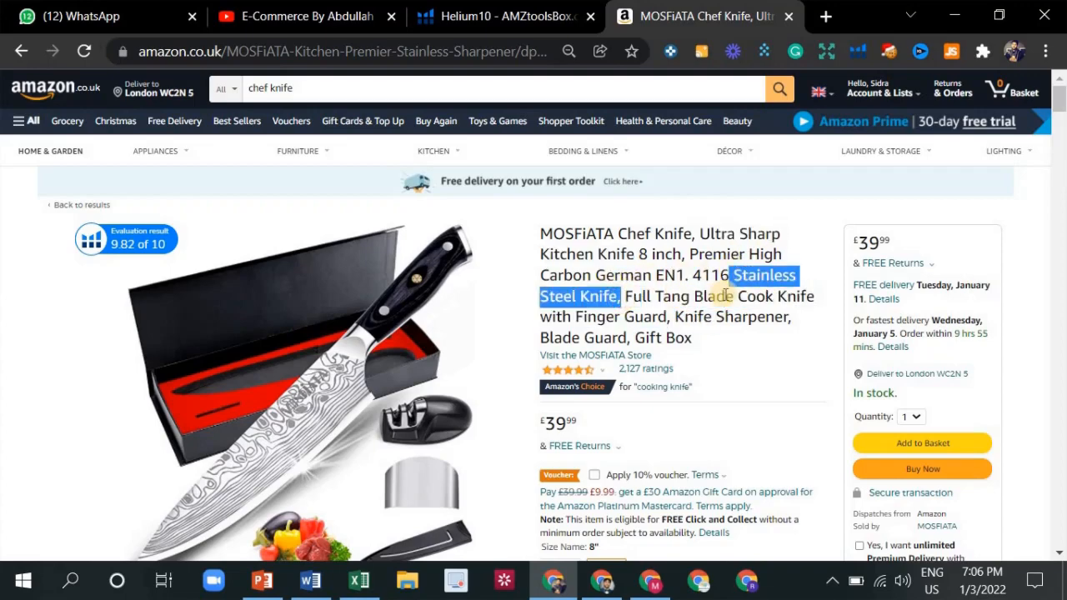
Step: Review the "About this item" bullets, highlighting parts of the Full Tang Construction and Razor Sharp Edge bullets
scroll(717, 287, down, 4)
scroll(717, 275, down, 5)
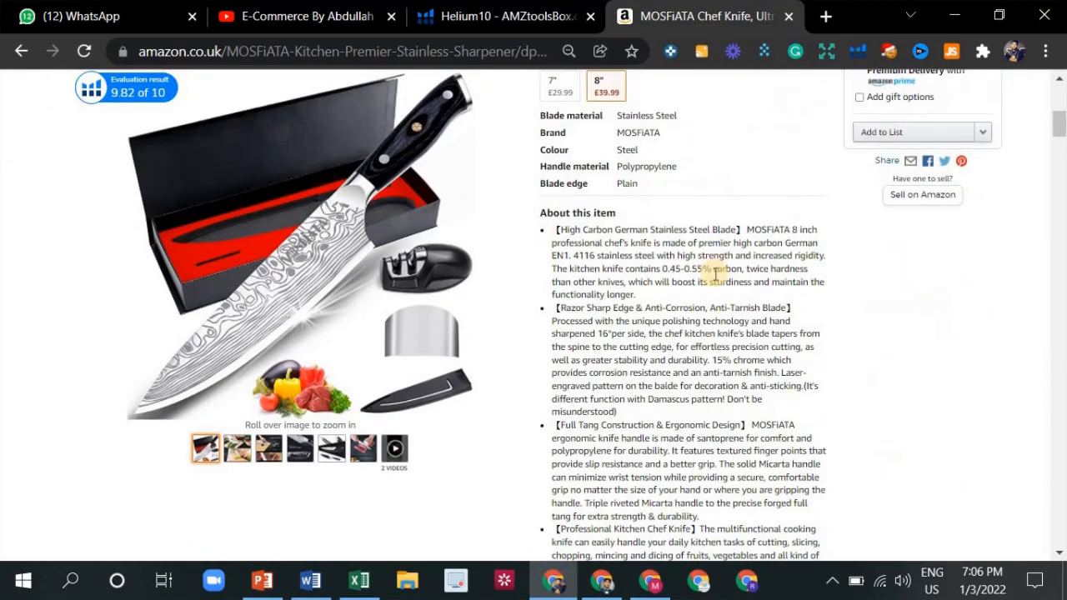
drag(635, 264, 707, 287)
drag(645, 354, 737, 371)
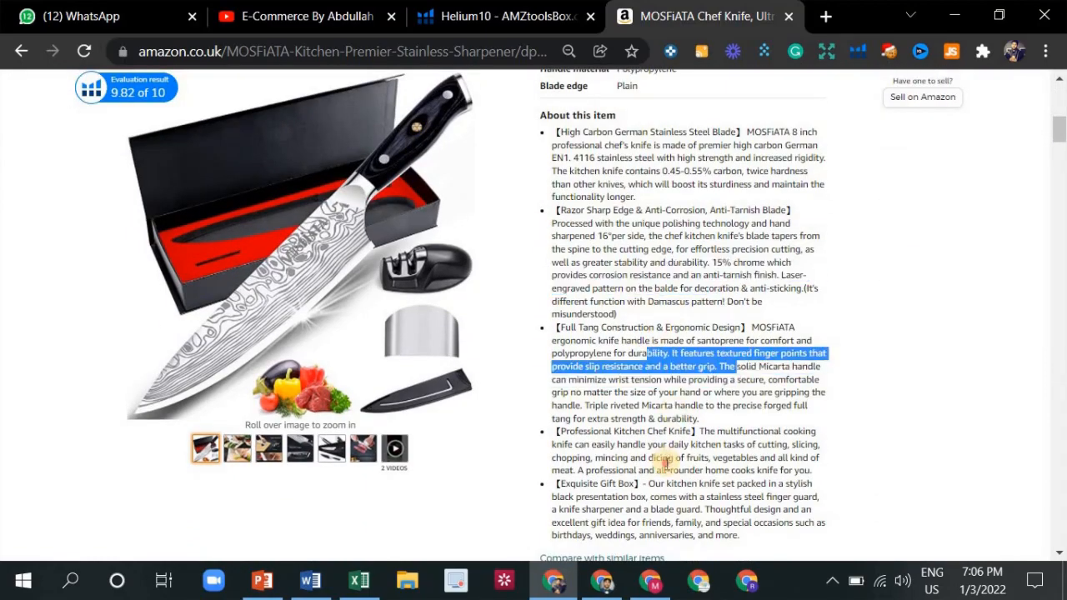
drag(666, 462, 742, 478)
drag(640, 229, 713, 220)
Step: Look through the rest of the listing, including the product information and "From the manufacturer" sections, and return to the product title
scroll(642, 258, down, 3)
scroll(331, 300, down, 20)
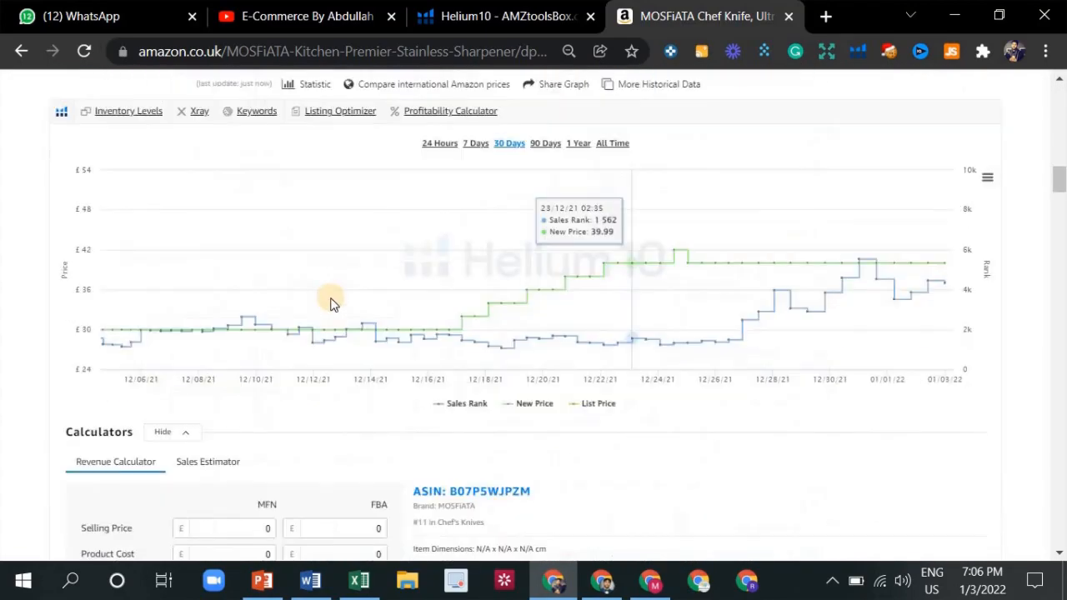
scroll(317, 348, down, 15)
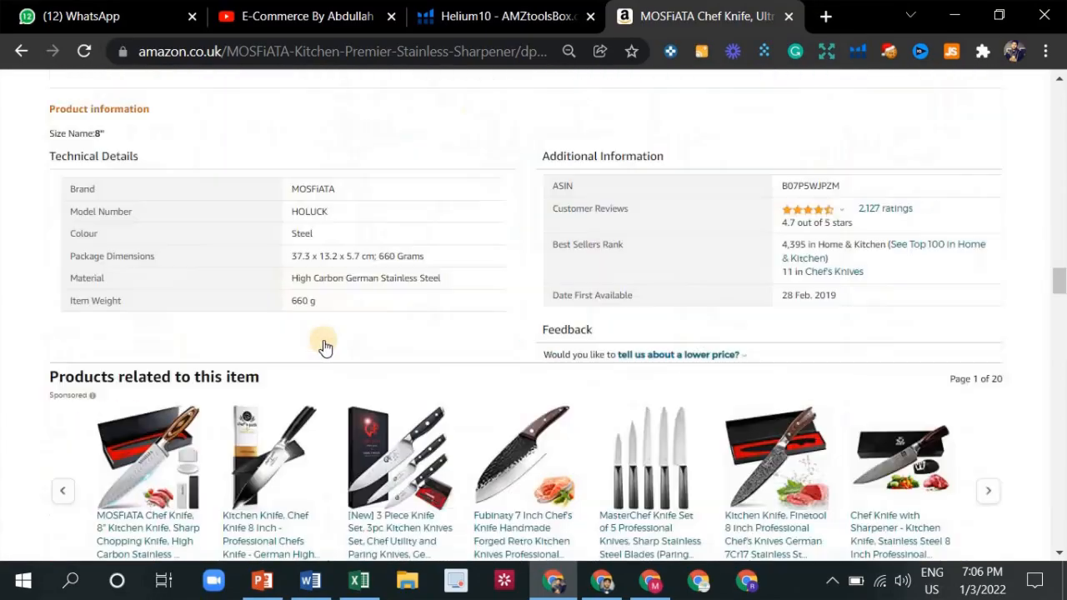
scroll(411, 337, up, 20)
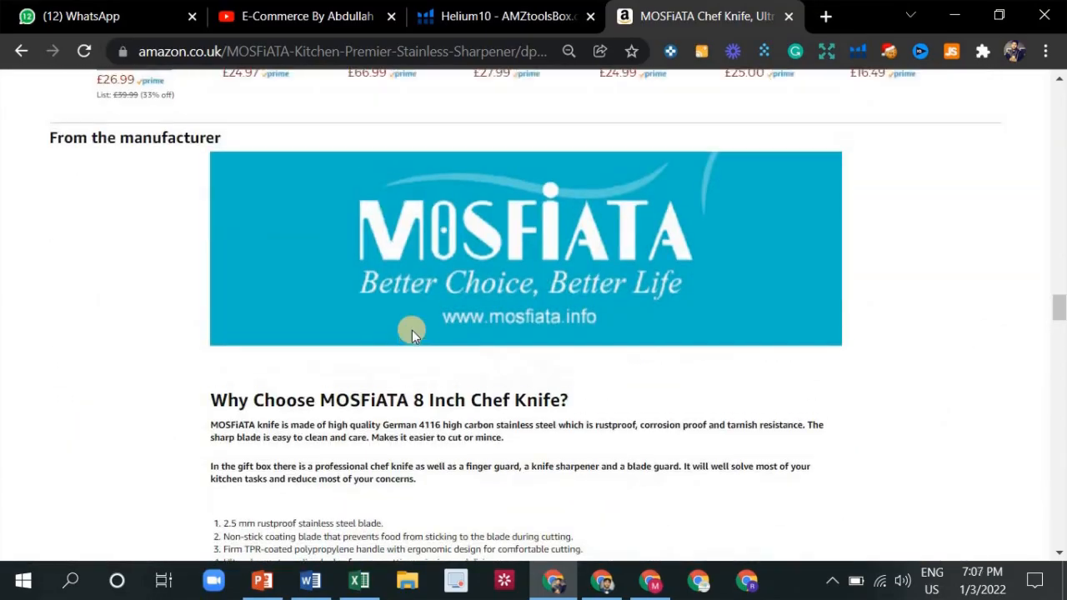
scroll(411, 334, up, 10)
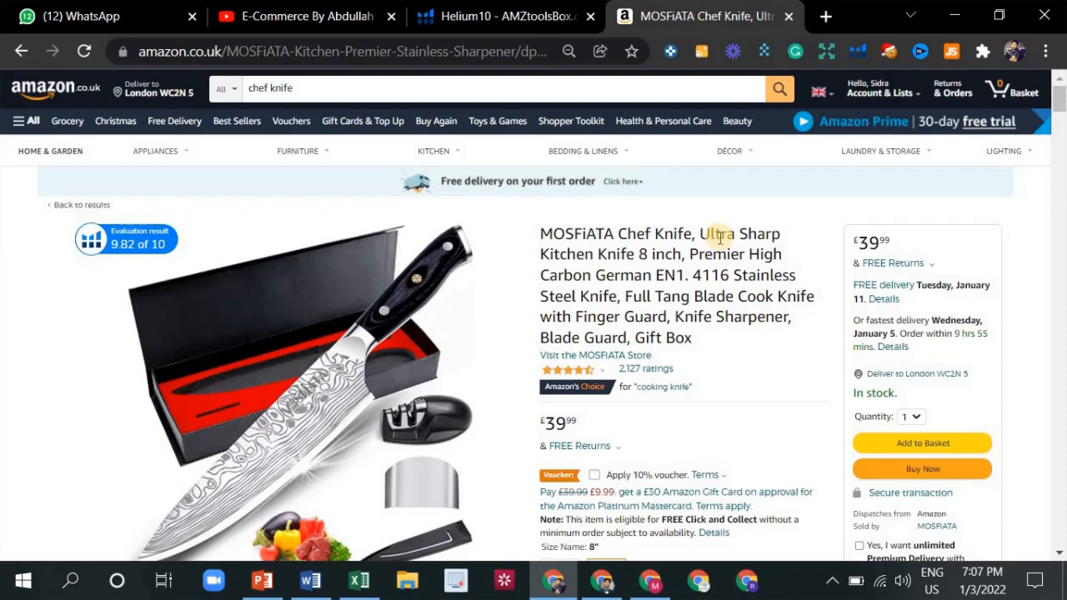
Step: Recheck the bullet points against the product title, highlighting the middle part of the title and clearing the highlight
scroll(719, 235, down, 8)
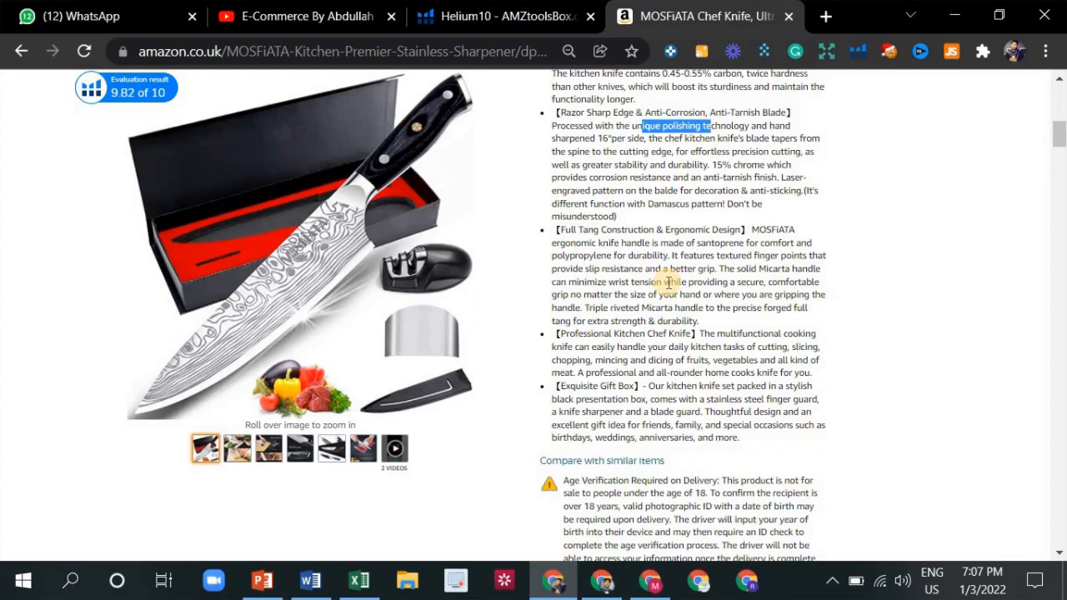
scroll(691, 291, up, 3)
scroll(690, 287, up, 4)
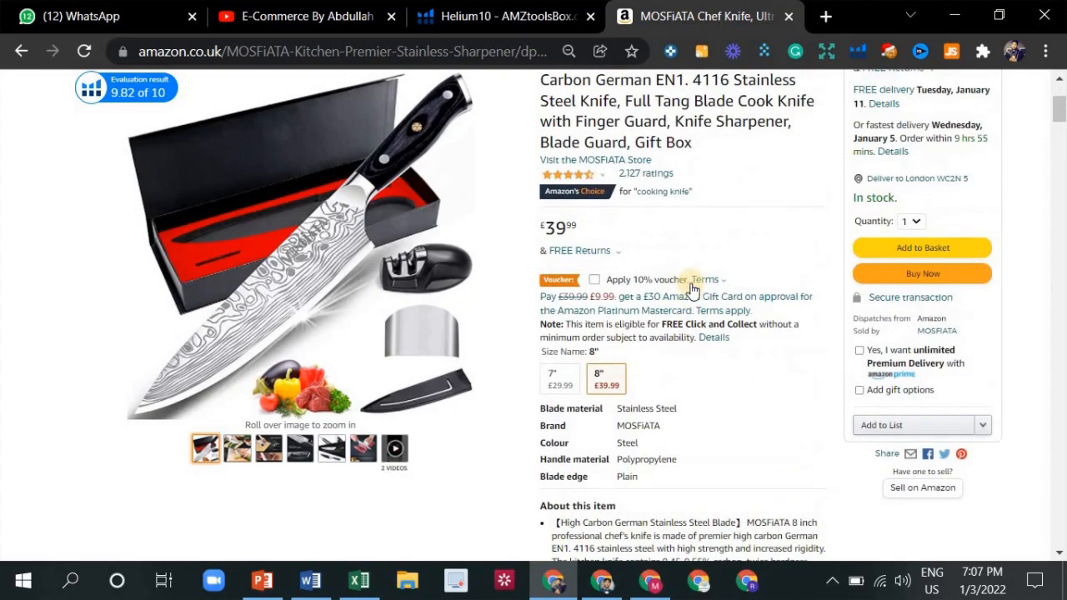
scroll(691, 283, up, 2)
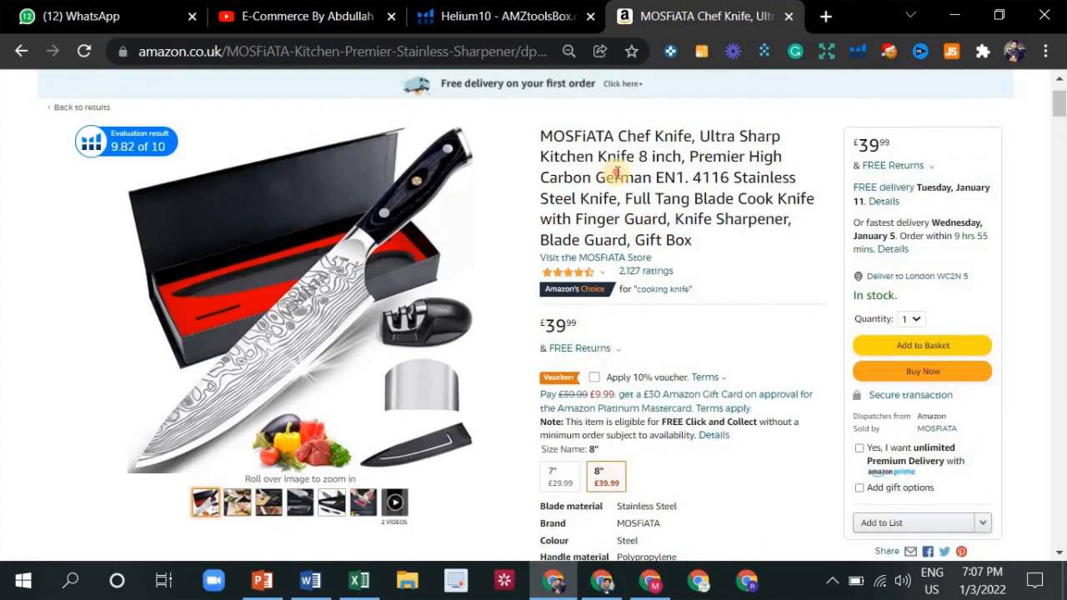
drag(615, 170, 700, 204)
click(717, 206)
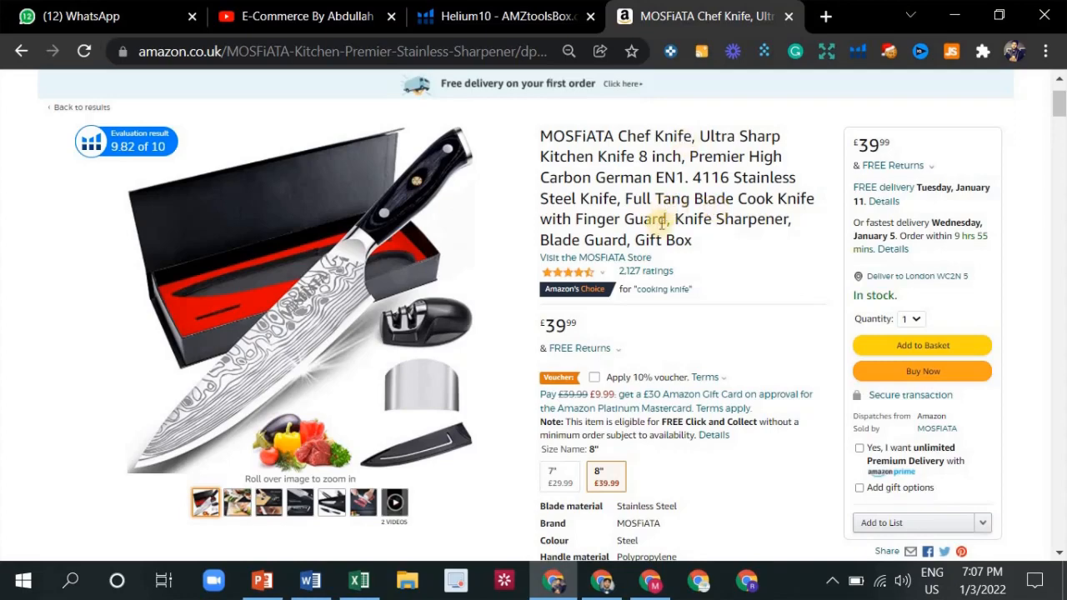
Step: Switch to the Excel keyword workbook and review its MAGNET, CEREBRO, SPELL MISTAKES, SPANISH KW and BRAND NAMES sheets
click(347, 588)
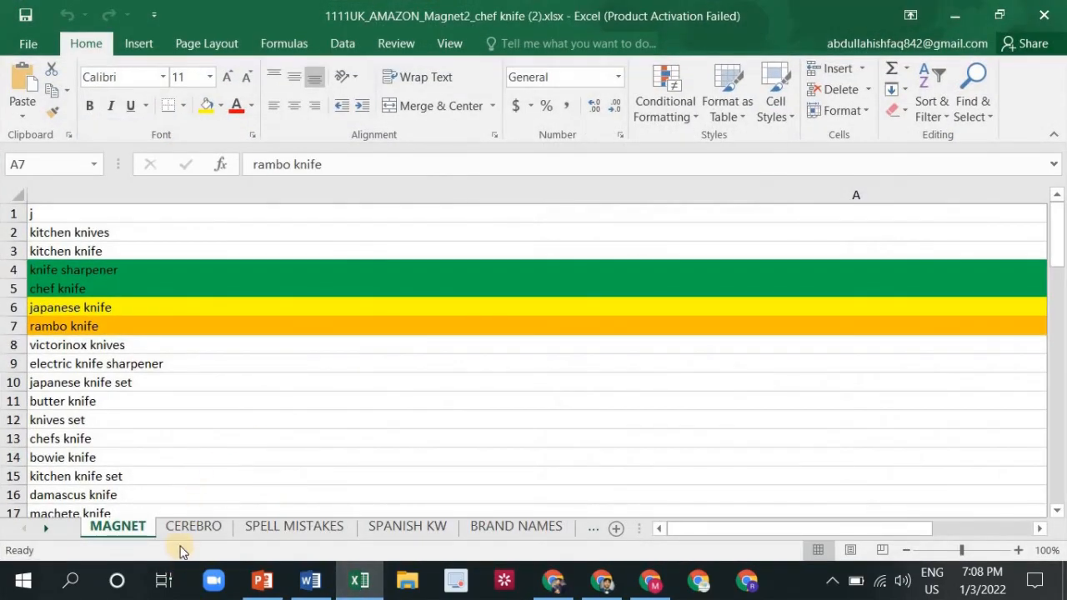
scroll(124, 388, down, 2)
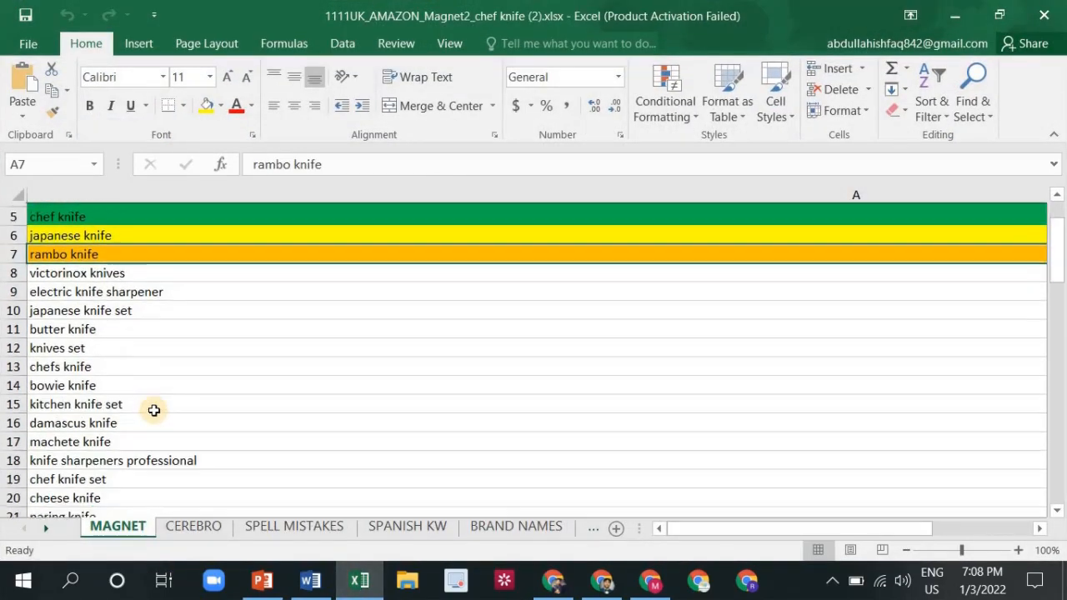
scroll(158, 417, down, 4)
click(200, 525)
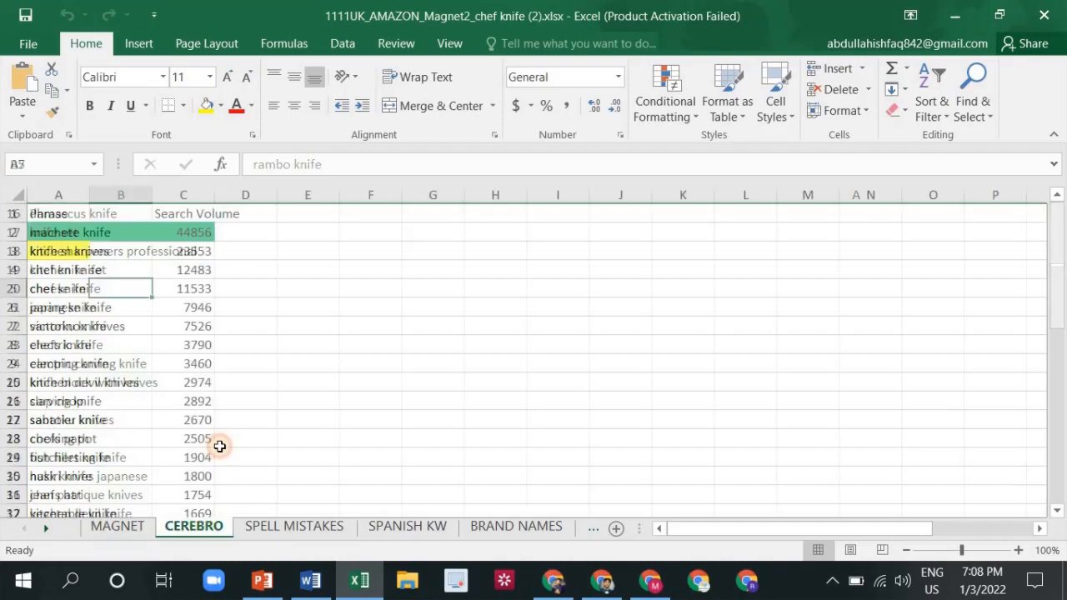
click(329, 527)
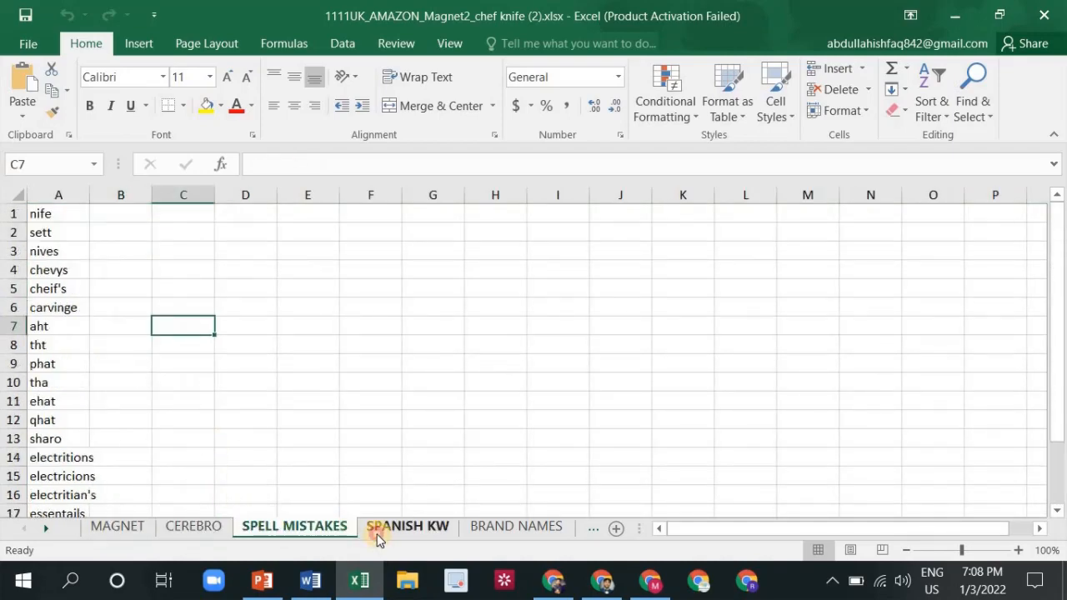
click(377, 532)
click(490, 525)
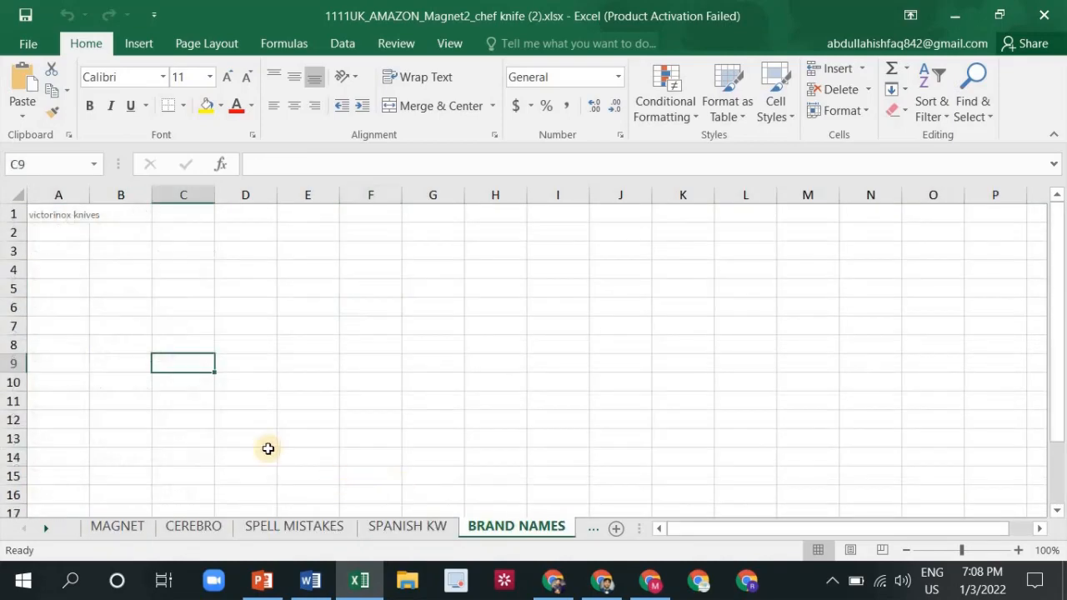
click(137, 526)
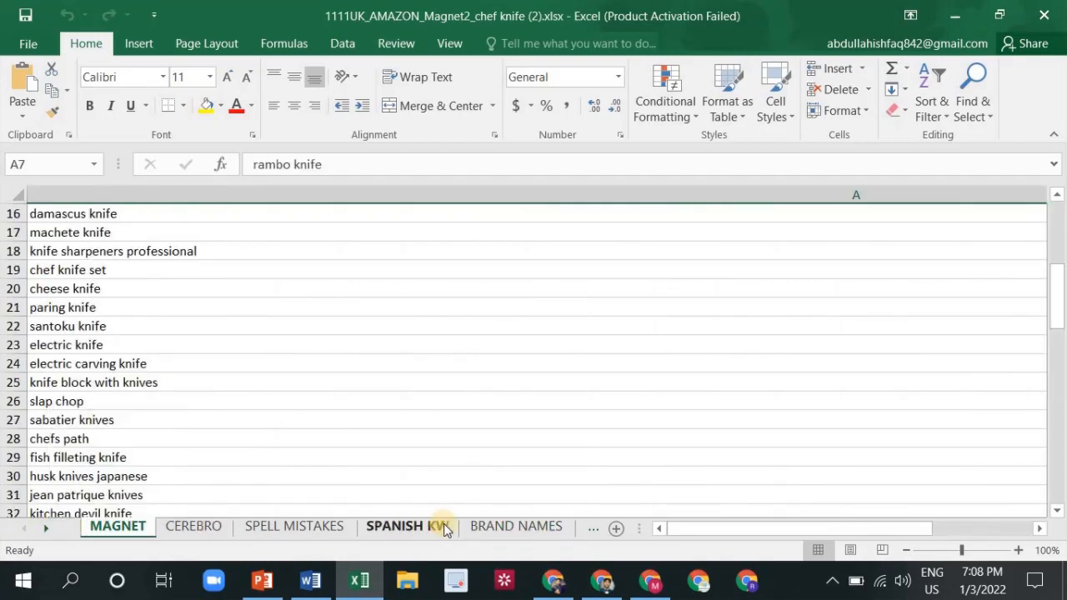
click(46, 527)
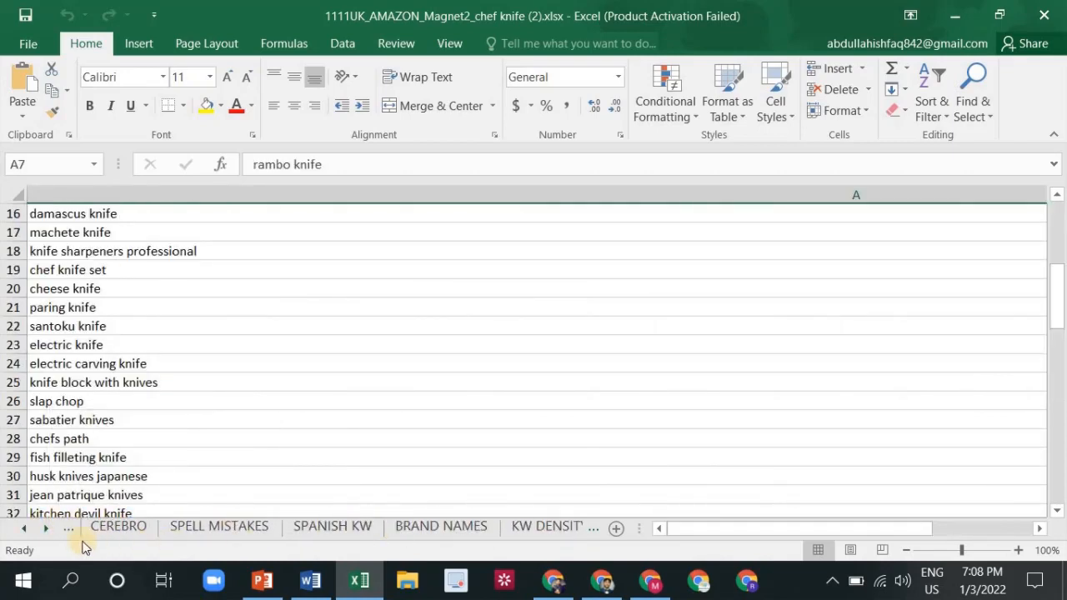
click(23, 527)
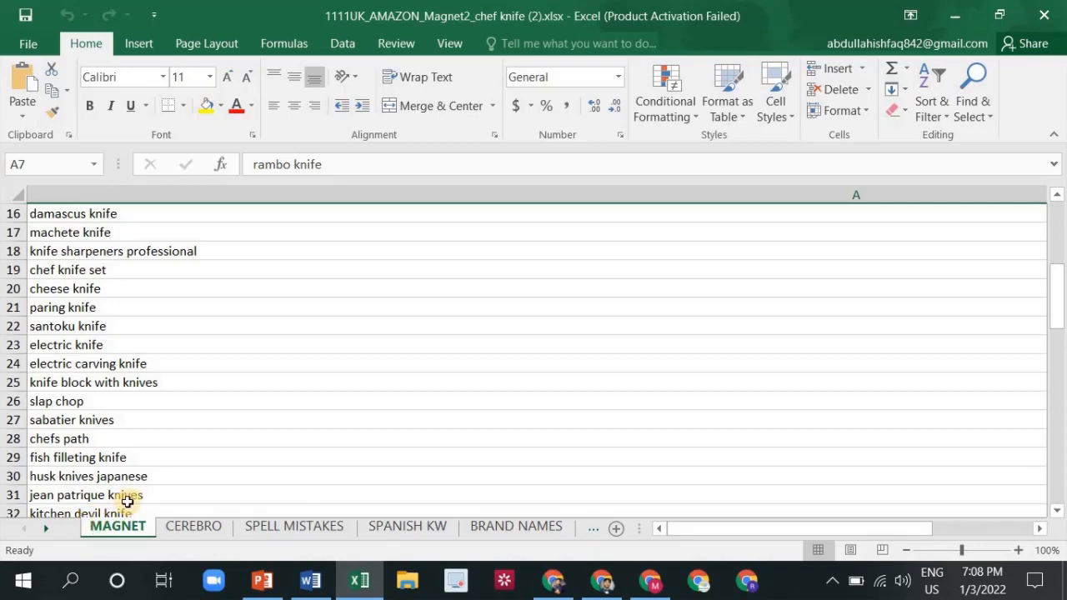
Step: Switch to Helium 10 in Chrome, open the Frankenstein keyword processor and look over its output settings
click(553, 582)
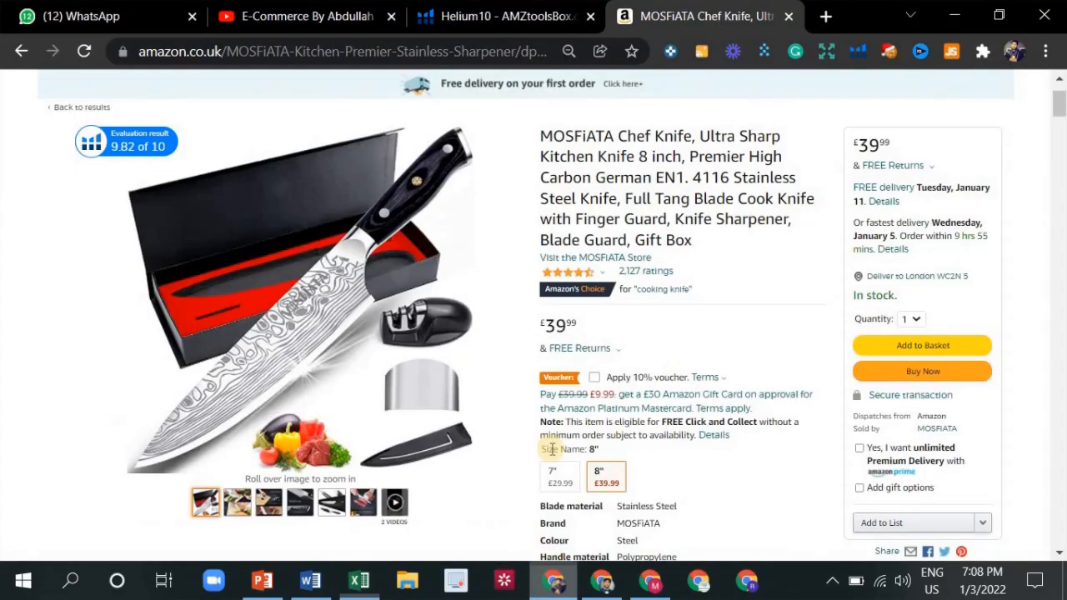
click(535, 8)
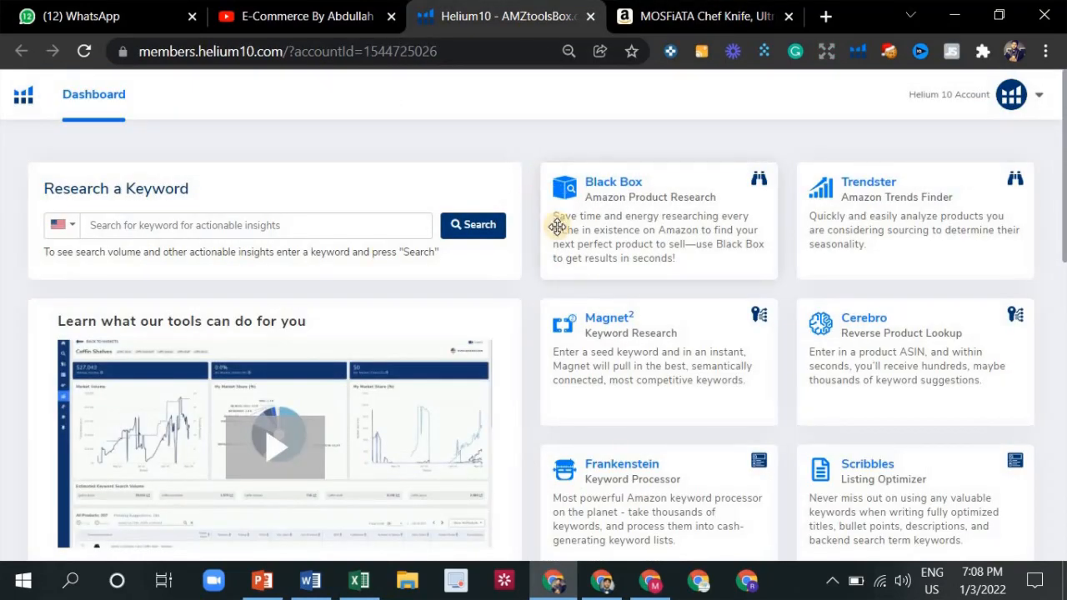
scroll(552, 234, down, 2)
scroll(552, 235, down, 1)
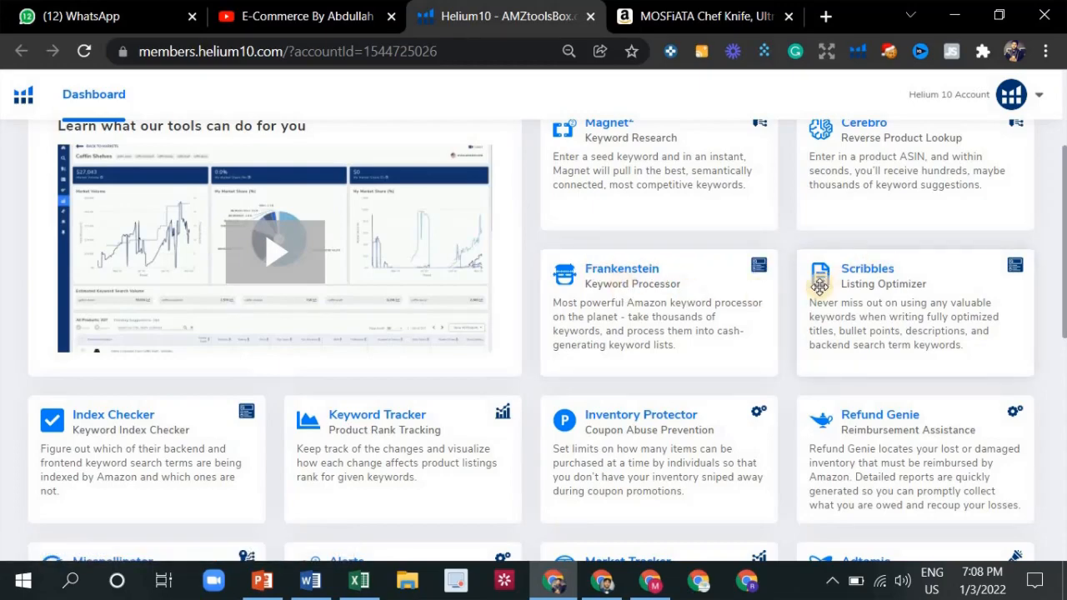
click(626, 271)
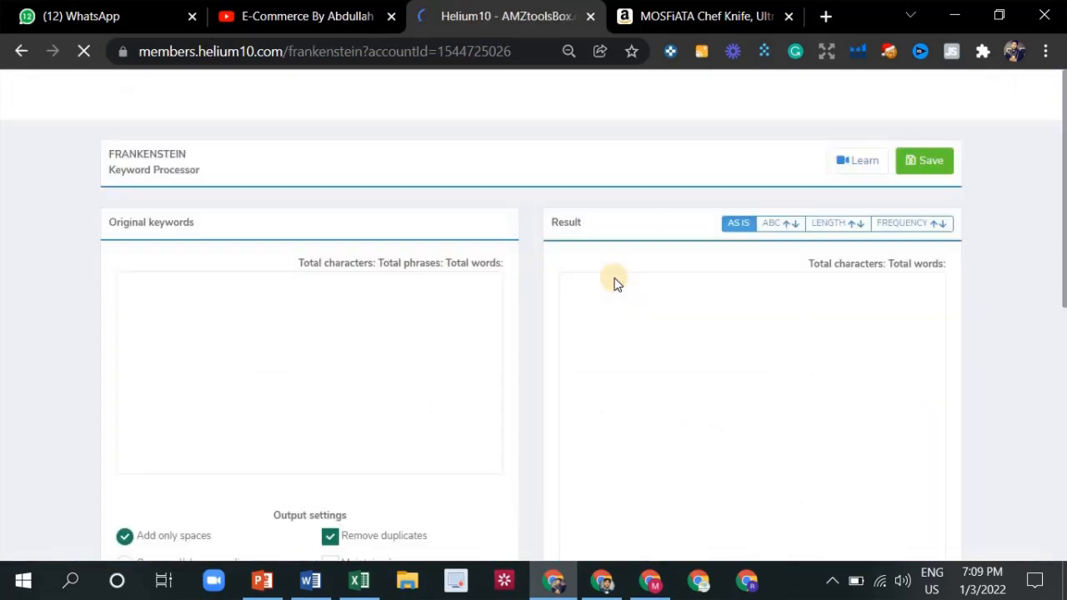
scroll(400, 313, down, 1)
scroll(400, 309, down, 1)
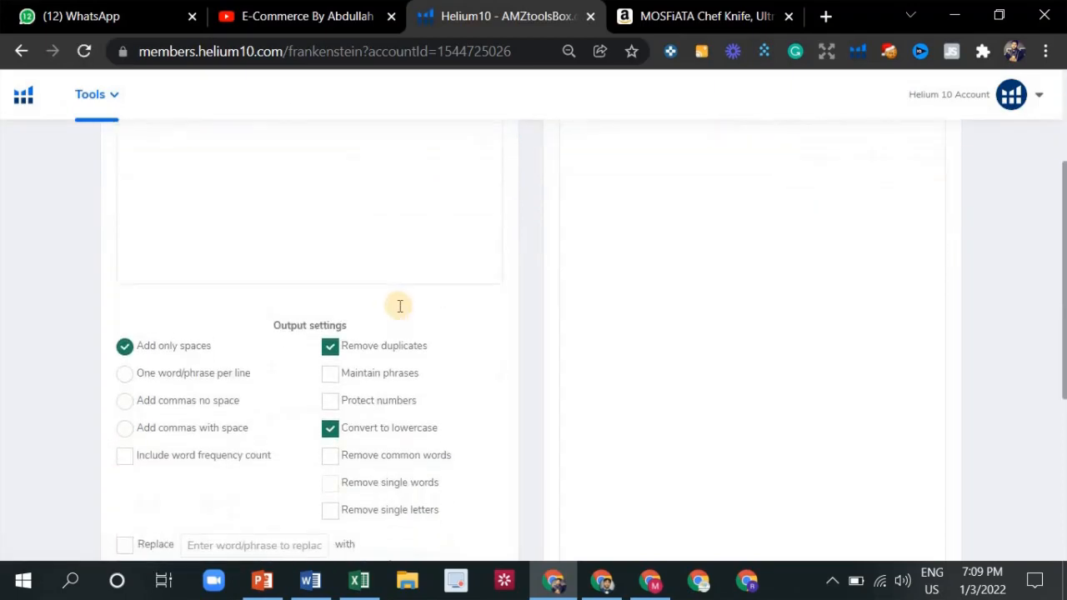
scroll(400, 307, up, 3)
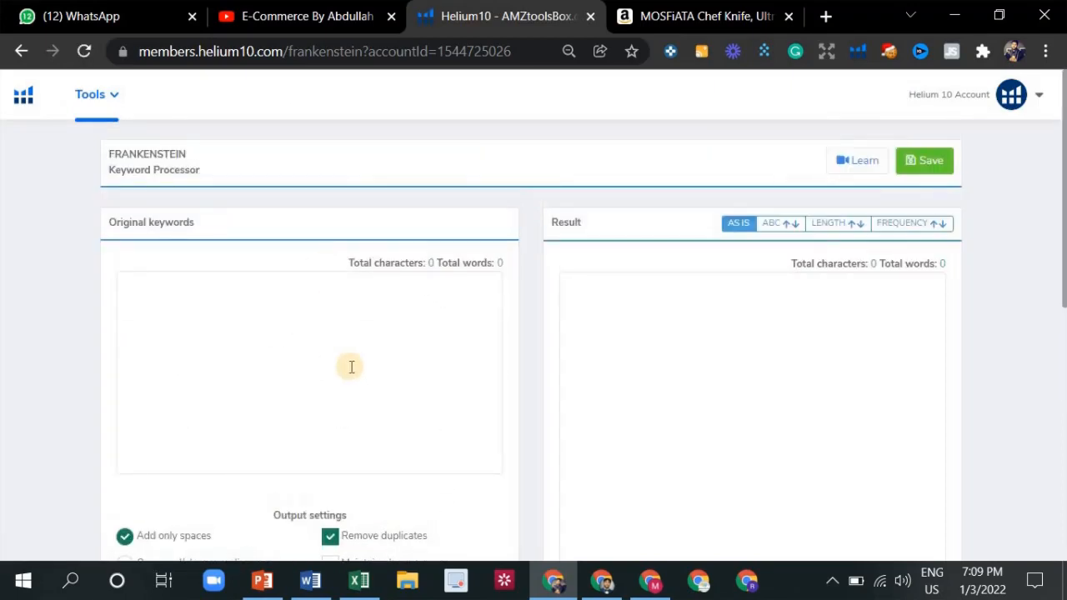
Step: In the Excel workbook, copy the MAGNET keywords from "rambo knife" in A7 through "kitchen devil knife" in A32
click(356, 581)
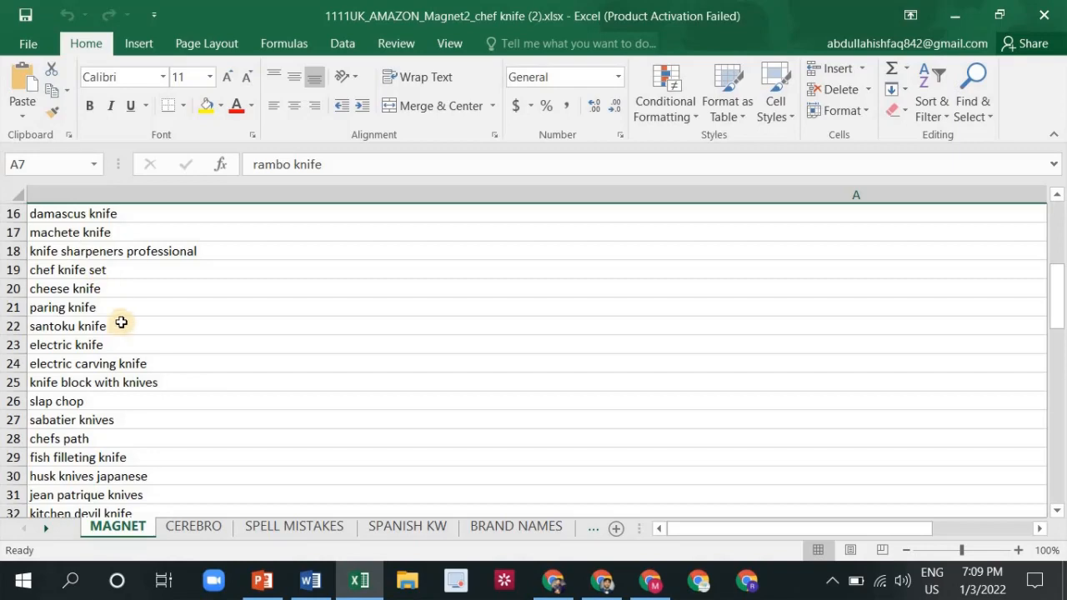
scroll(120, 322, up, 3)
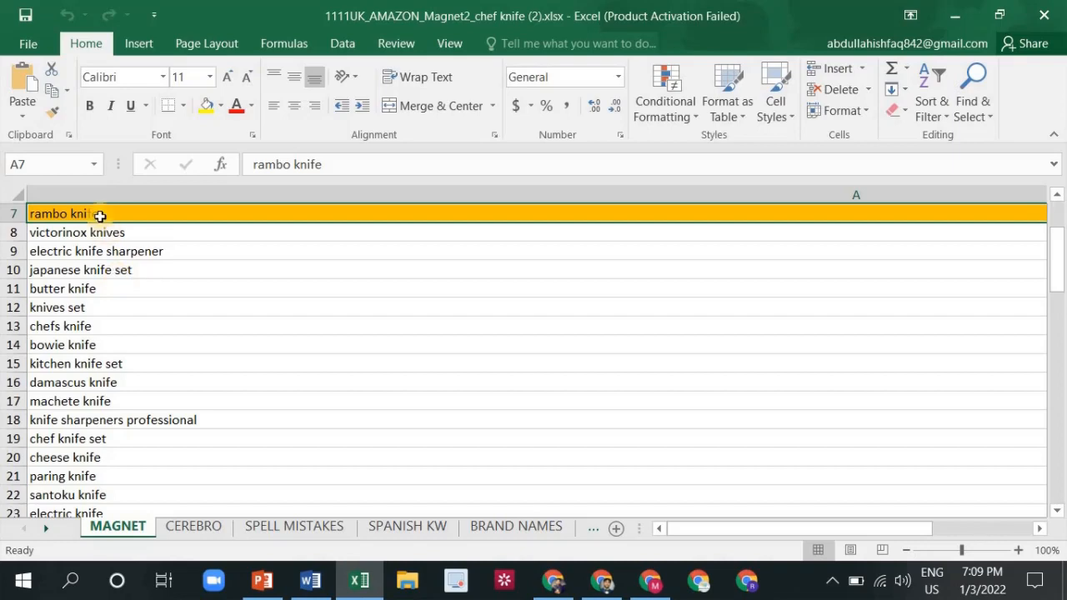
drag(110, 232, 136, 259)
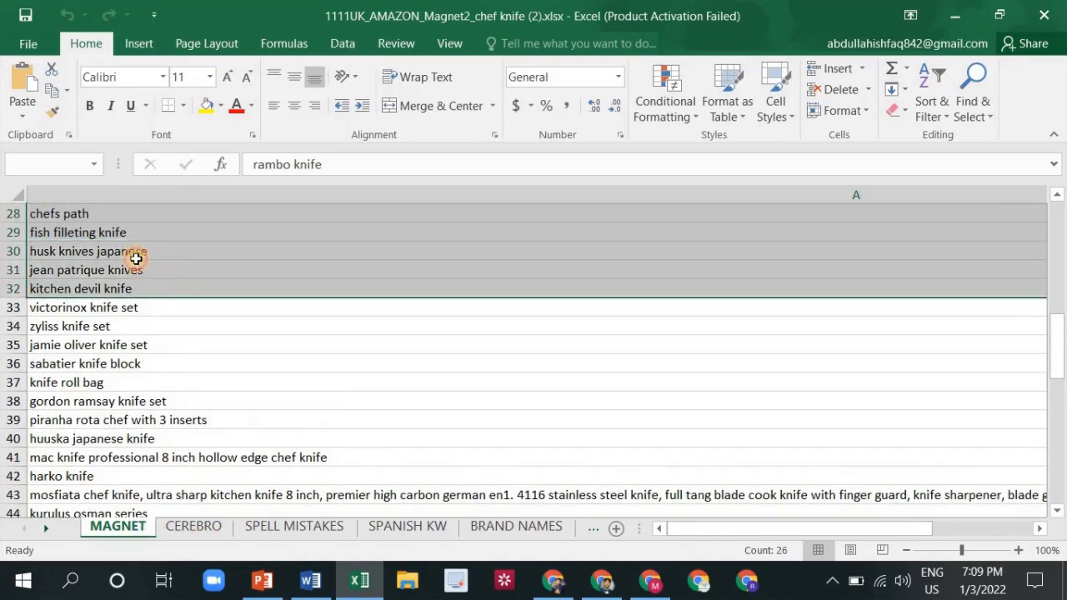
right_click(146, 242)
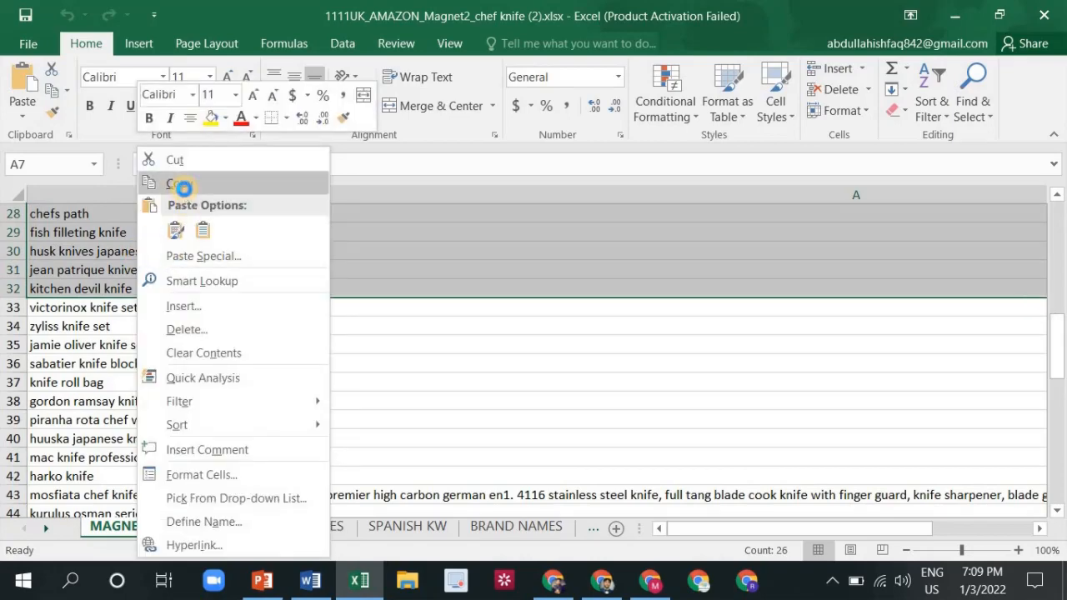
click(182, 180)
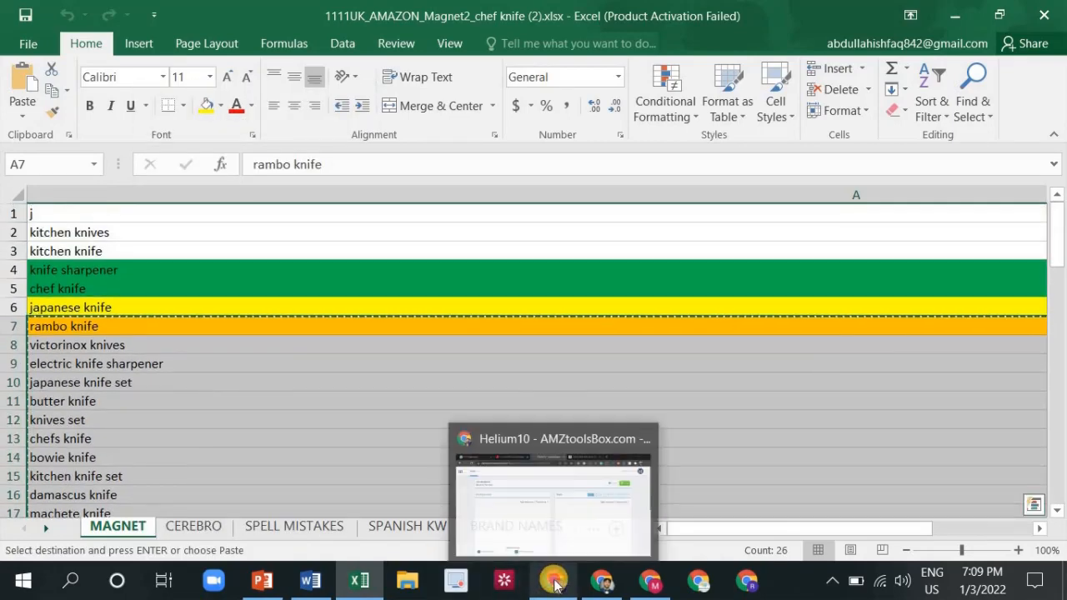
Step: Switch back to Helium 10 in Chrome and paste the copied MAGNET keywords into Frankenstein's original keywords
click(544, 509)
click(255, 324)
right_click(250, 321)
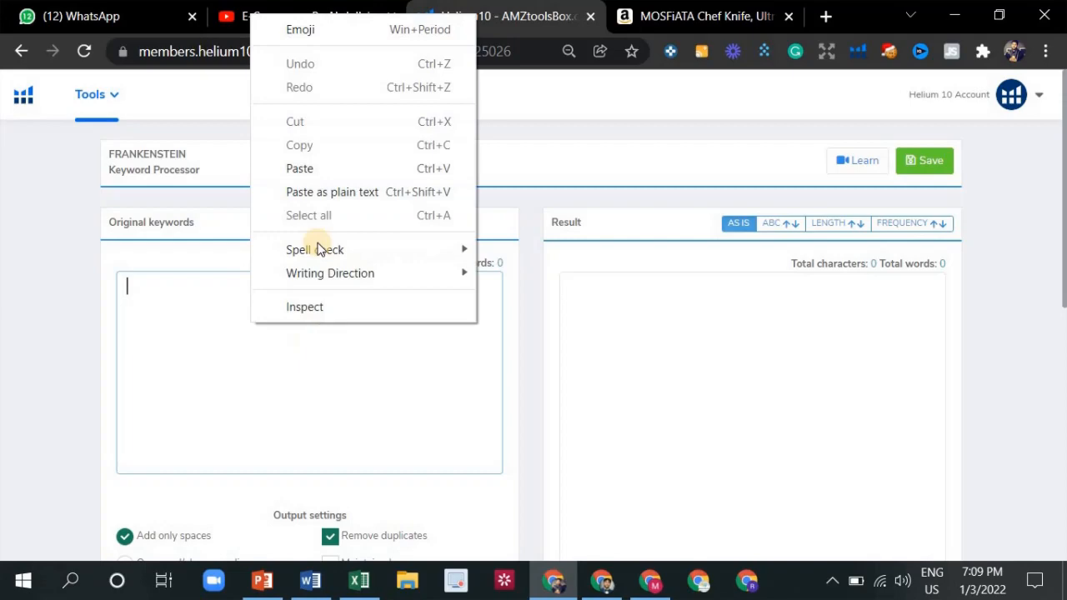
click(299, 169)
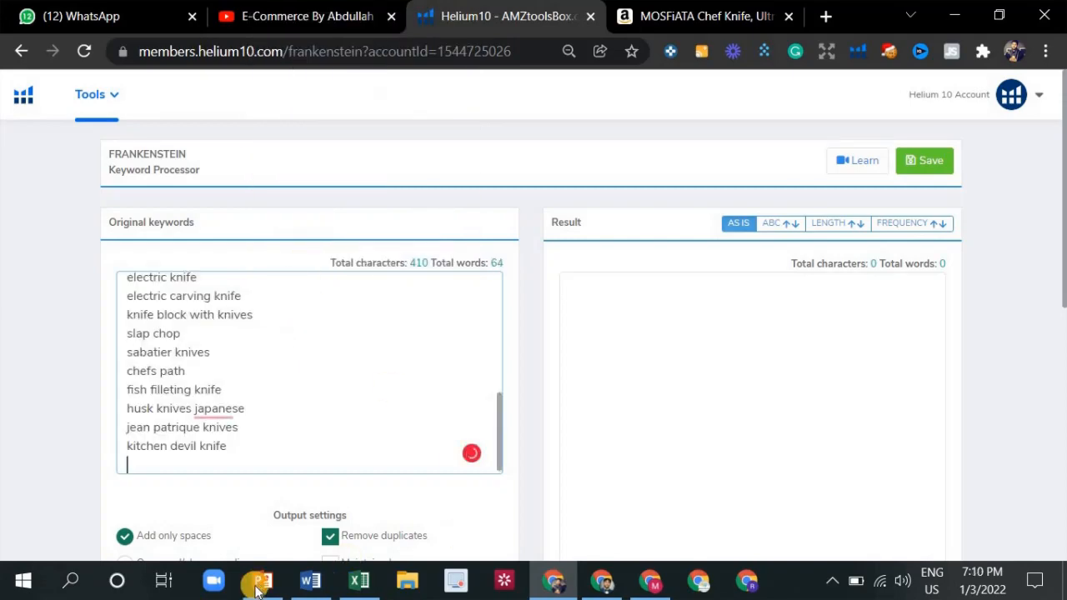
Step: Switch to the Excel workbook and copy the CEREBRO sheet's phrases from "knife set" in A2 through "plastic machete" in row 25
click(354, 583)
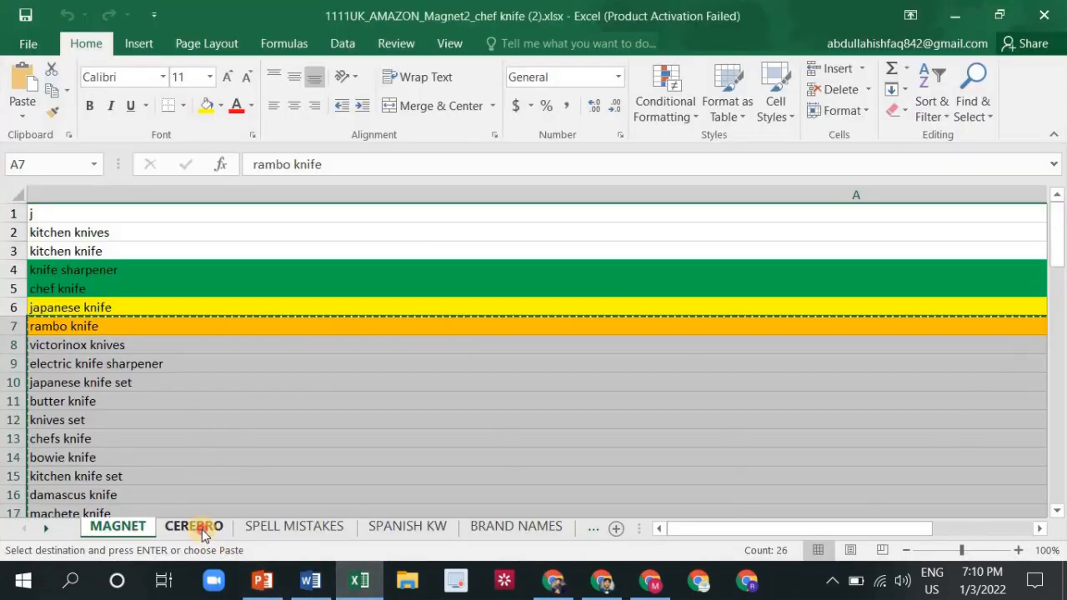
click(193, 526)
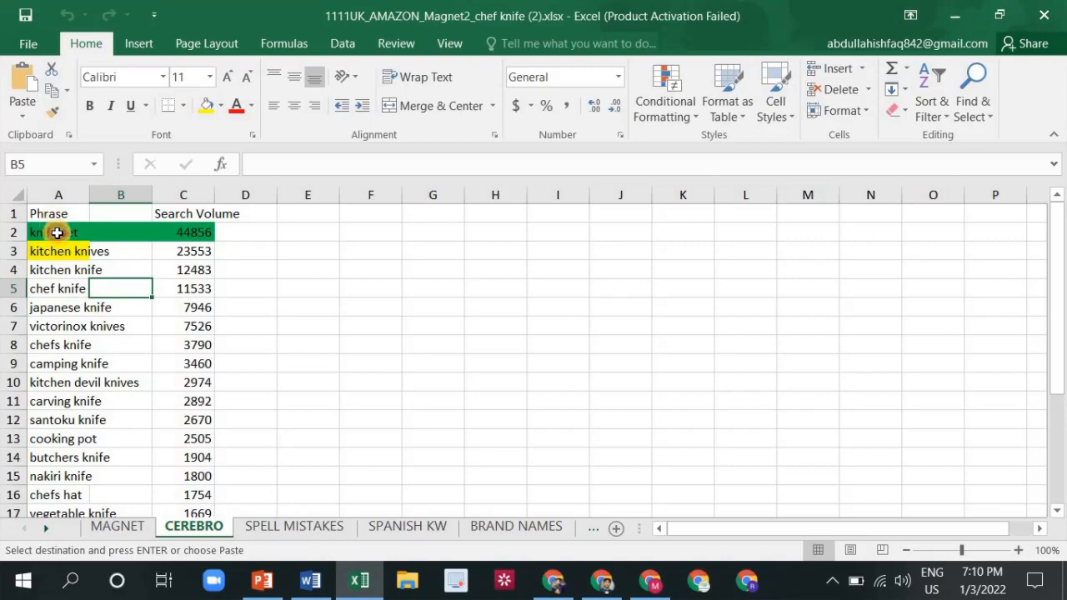
click(57, 232)
right_click(57, 232)
key(Escape)
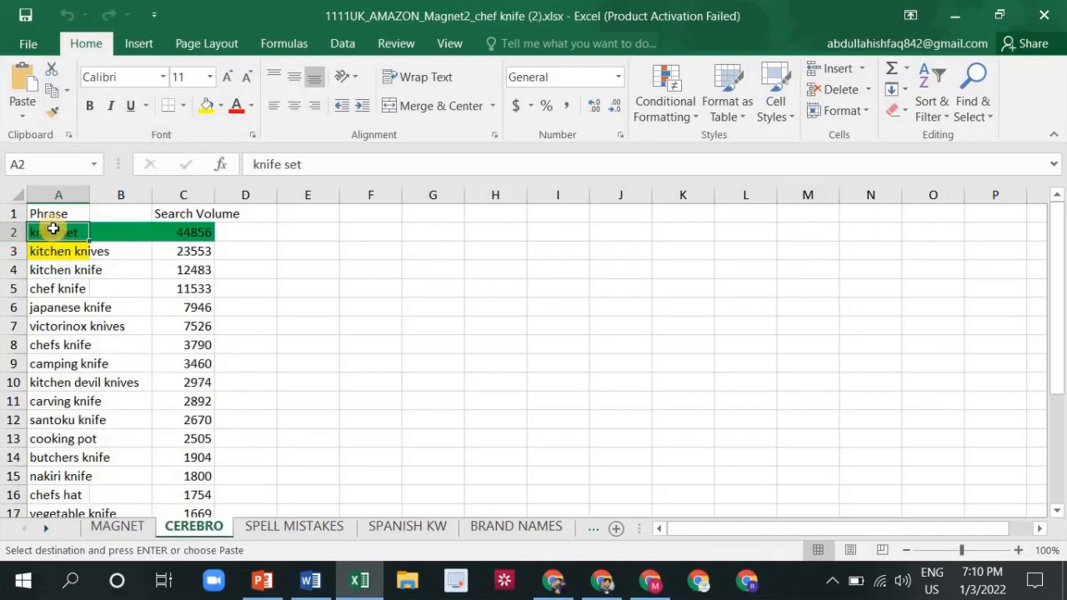
drag(53, 229, 114, 476)
right_click(130, 350)
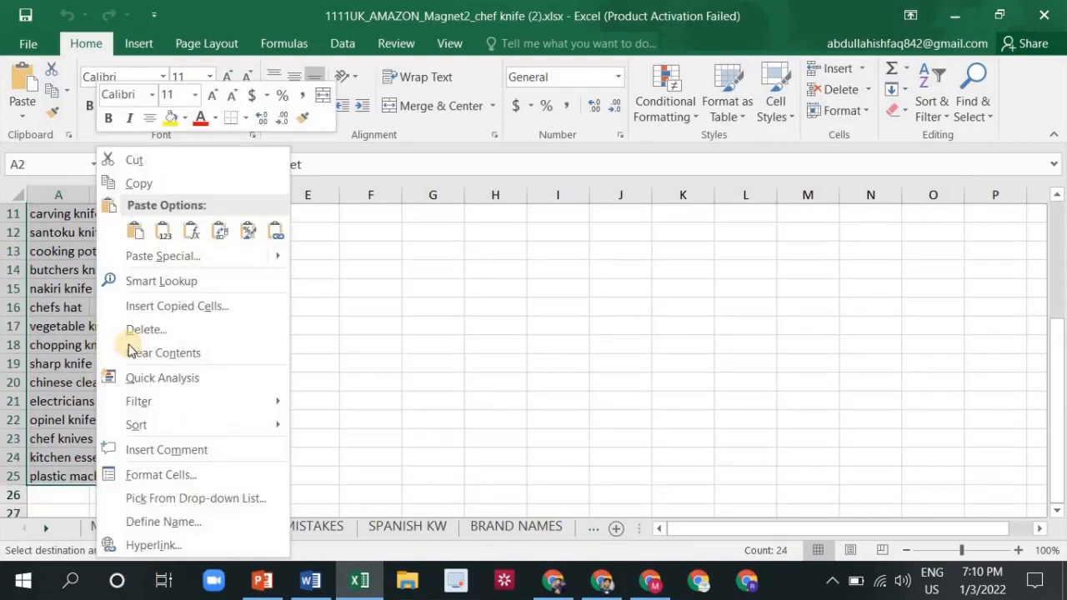
click(125, 182)
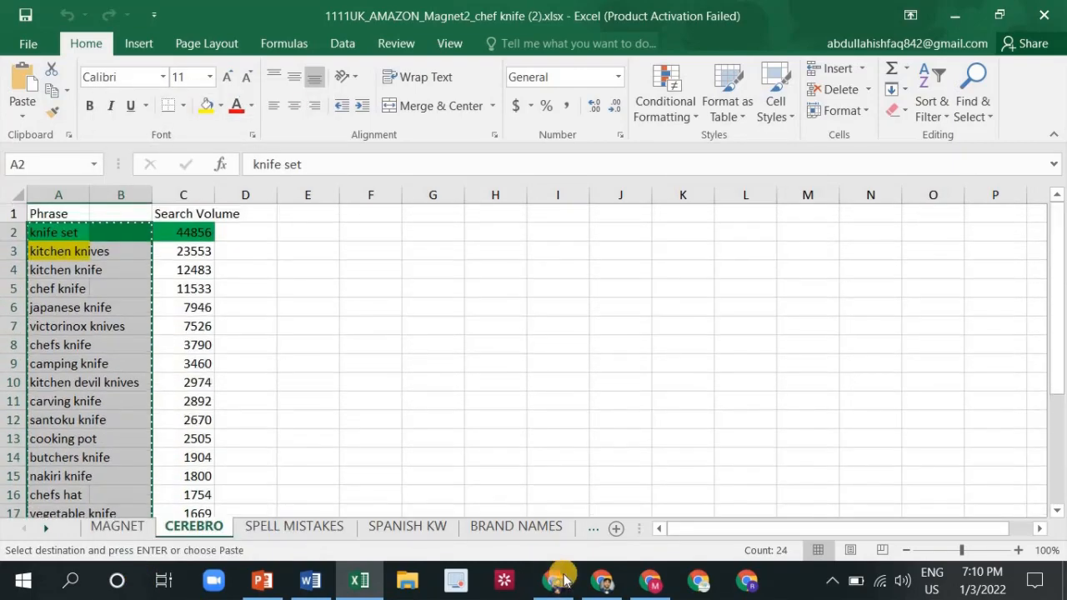
Step: Switch to Helium 10 in Chrome and append the copied CEREBRO phrases to Frankenstein's original keywords
mouse_move(563, 578)
click(523, 448)
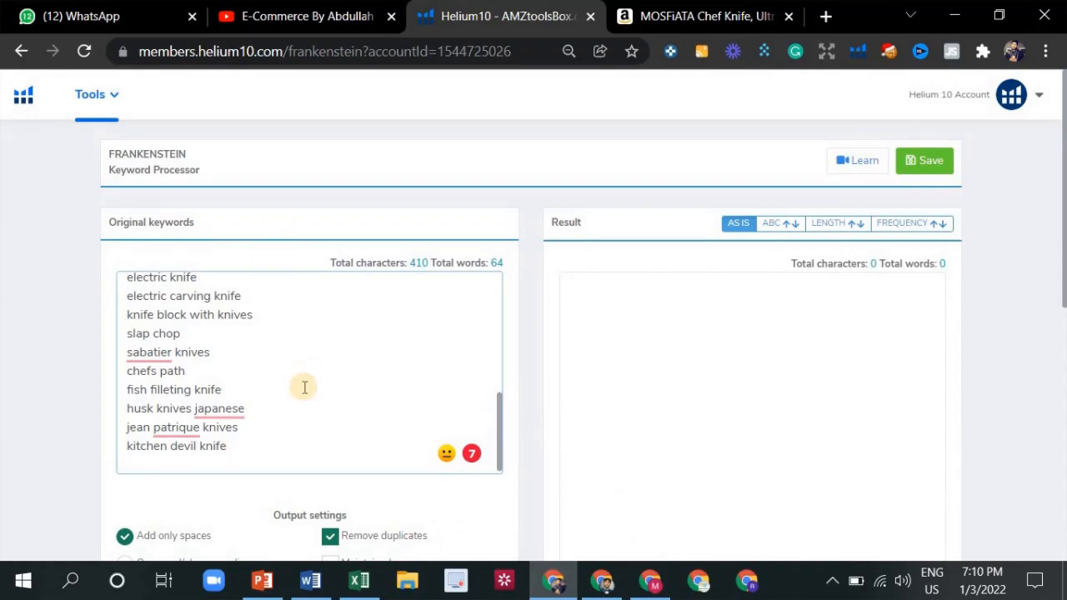
key(ctrl+v)
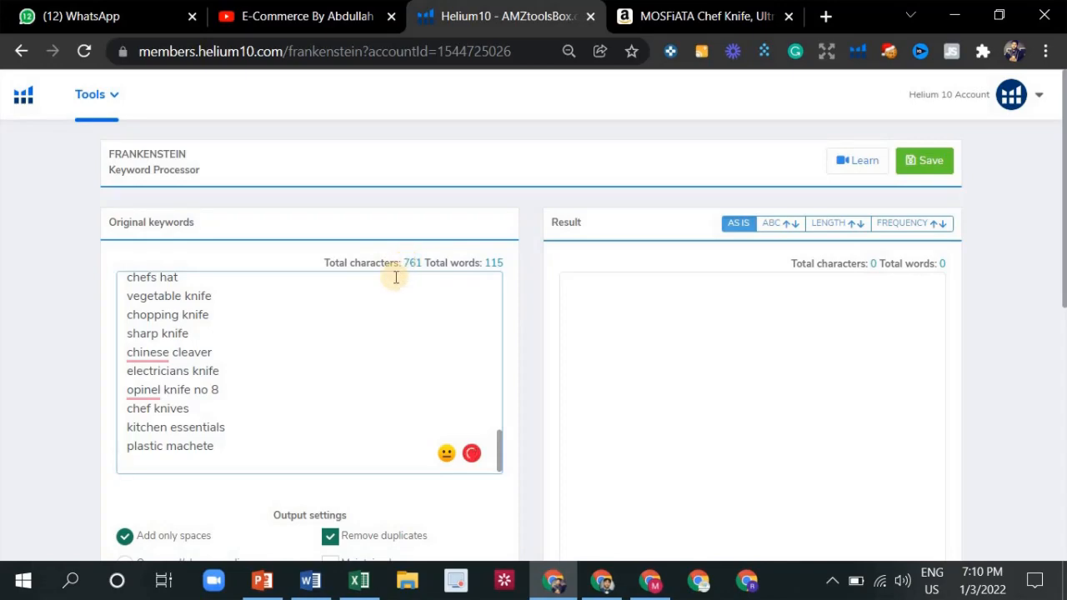
click(358, 581)
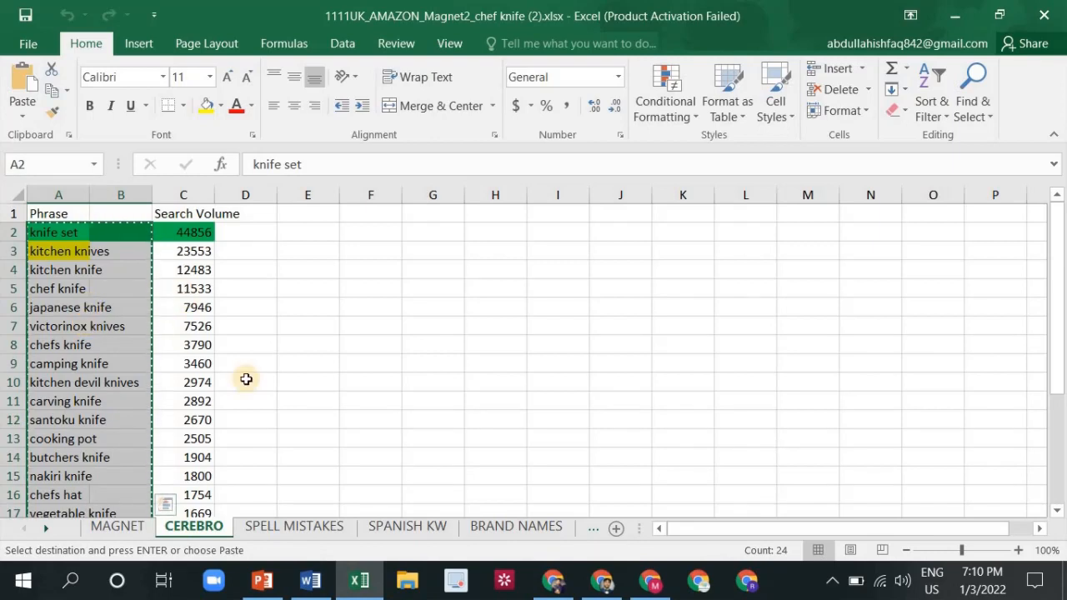
click(549, 588)
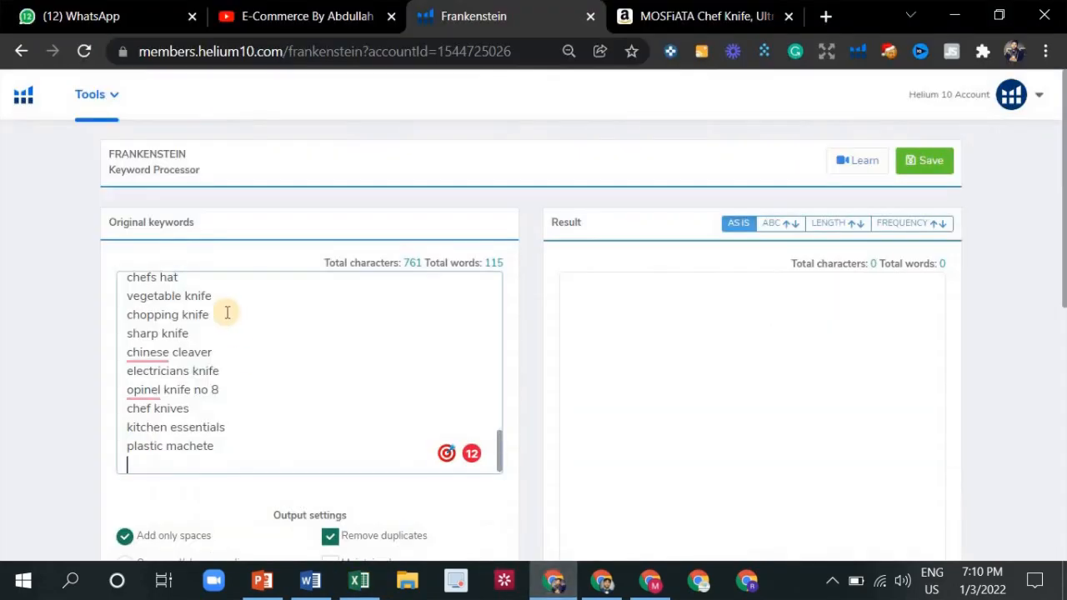
Step: Process the combined keywords with one word/phrase per line and common words removed
scroll(131, 298, down, 2)
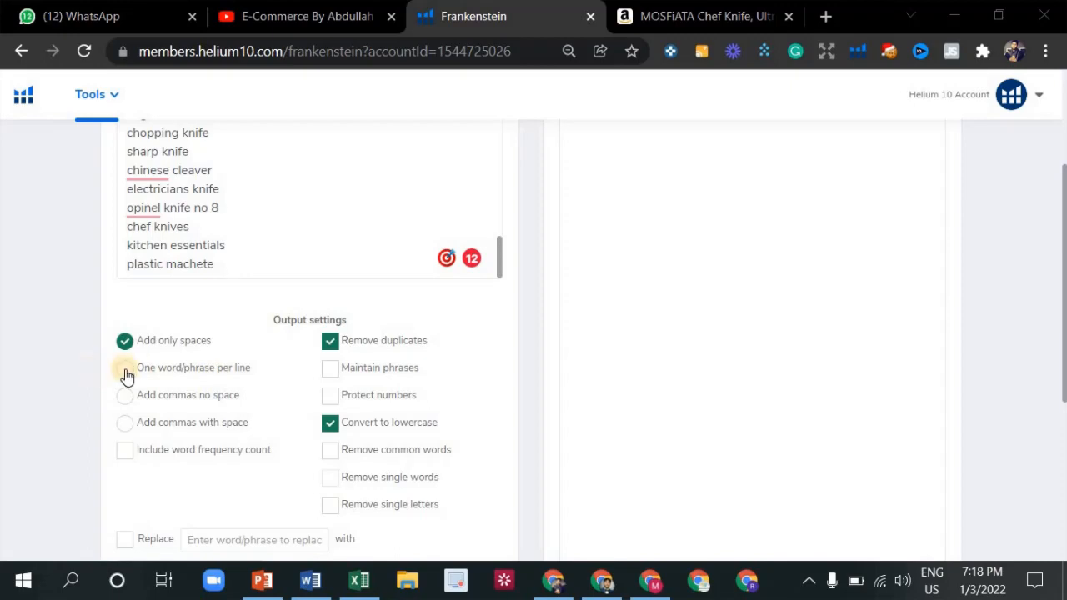
click(167, 375)
scroll(245, 214, up, 3)
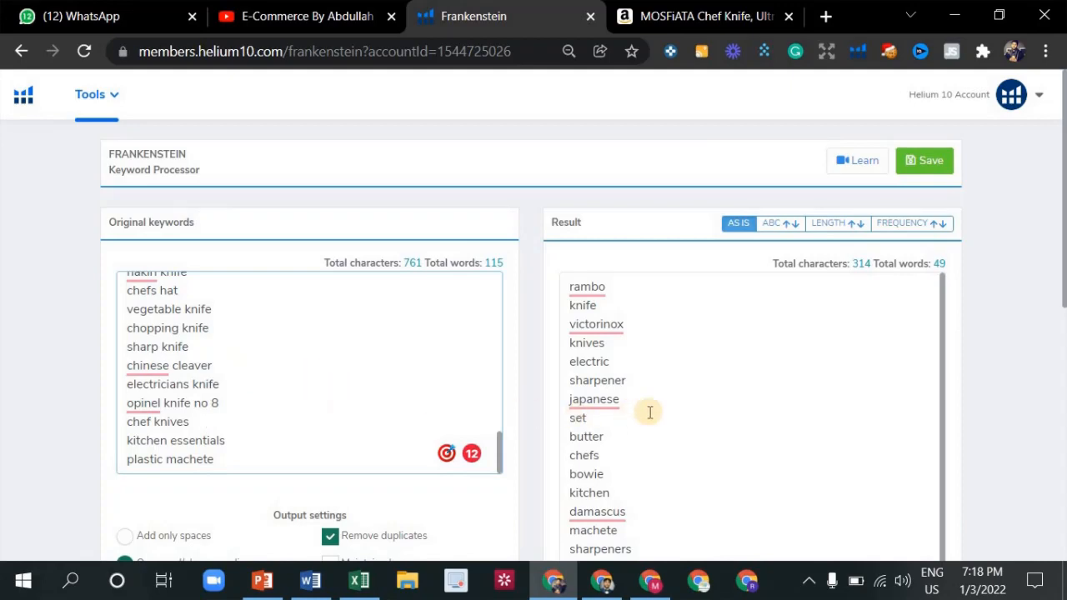
scroll(650, 411, down, 5)
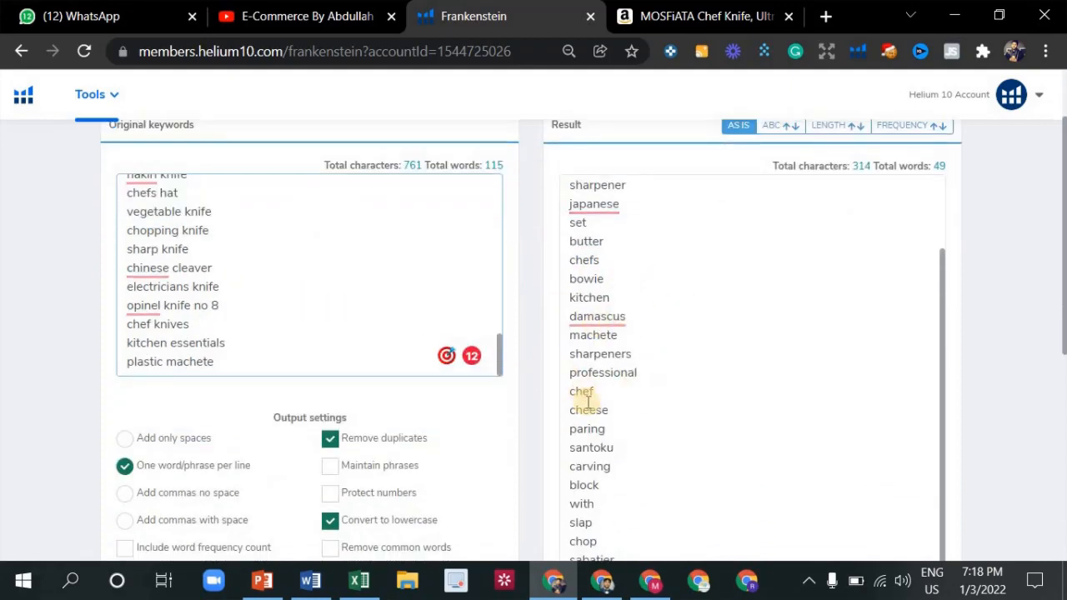
scroll(590, 325, down, 1)
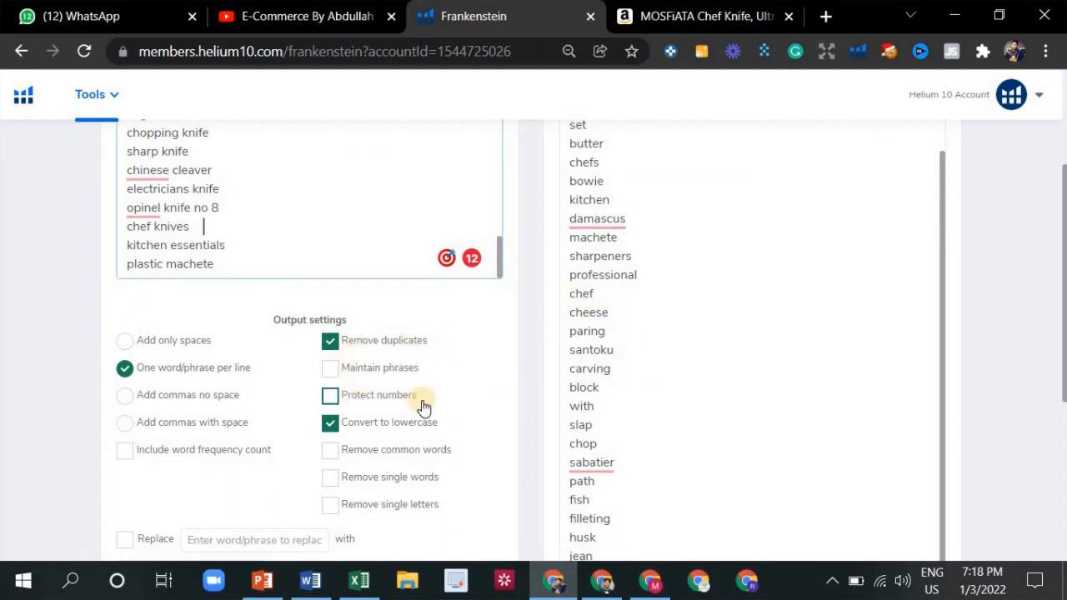
click(330, 451)
scroll(638, 350, up, 5)
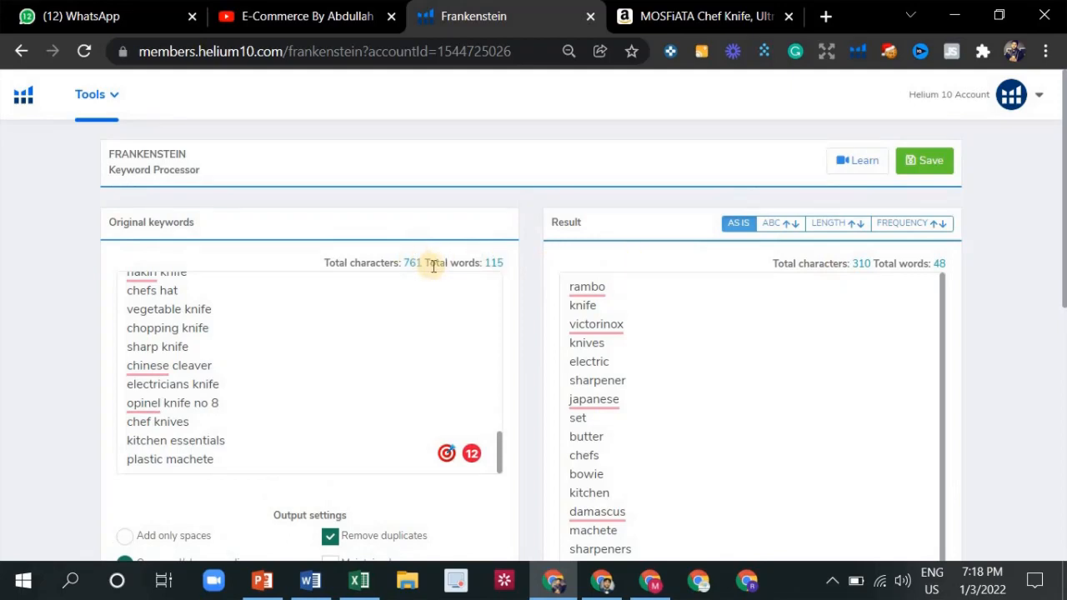
Step: Compare the character and word totals of the original keywords and the result, and look through the processed word list
double_click(404, 262)
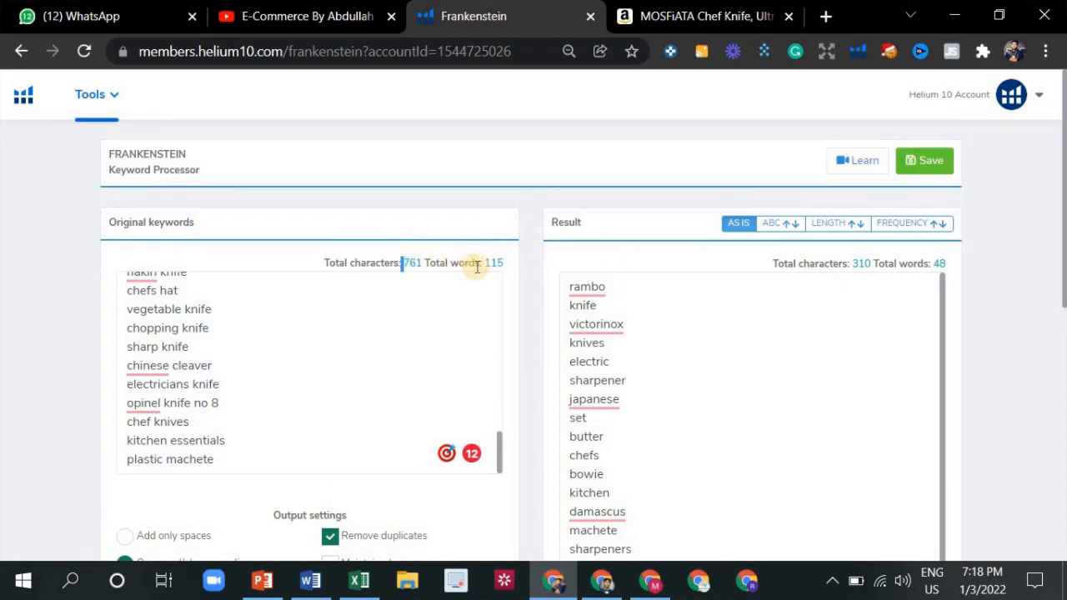
double_click(485, 263)
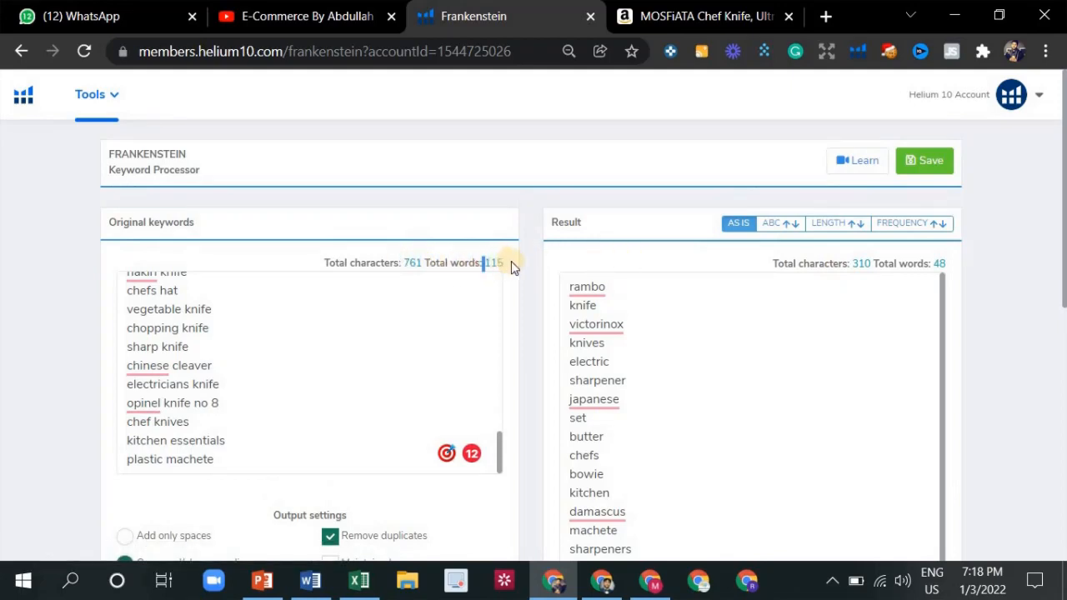
scroll(400, 333, down, 3)
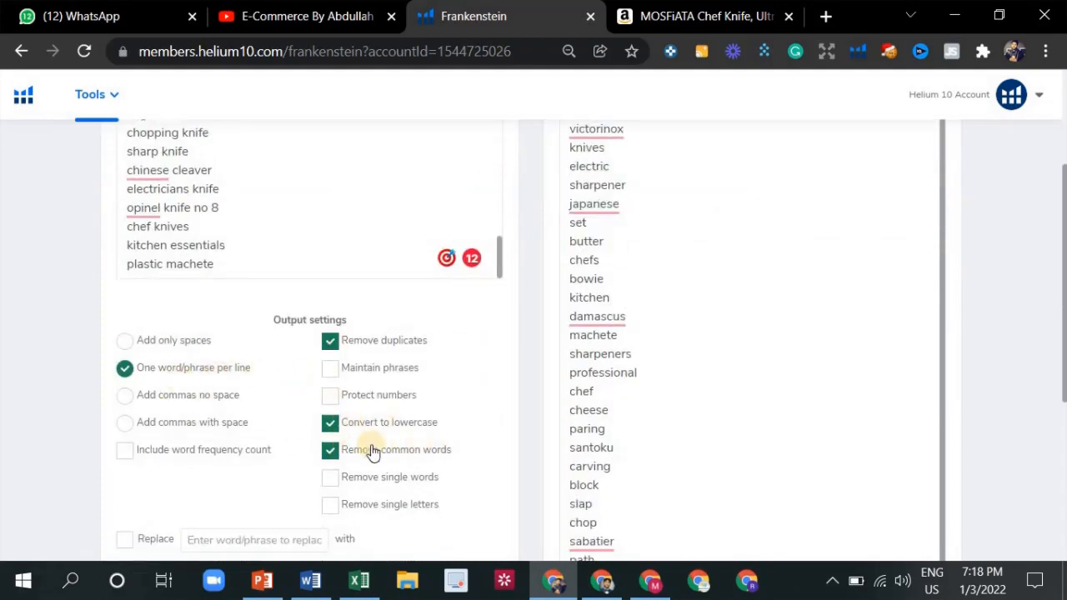
scroll(534, 355, up, 3)
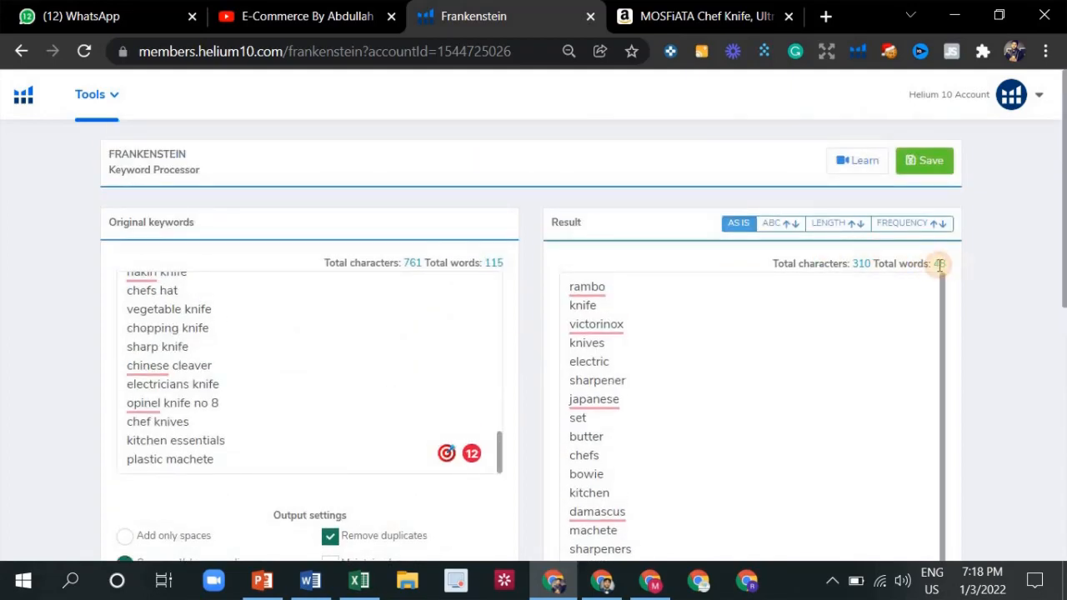
drag(936, 264, 931, 265)
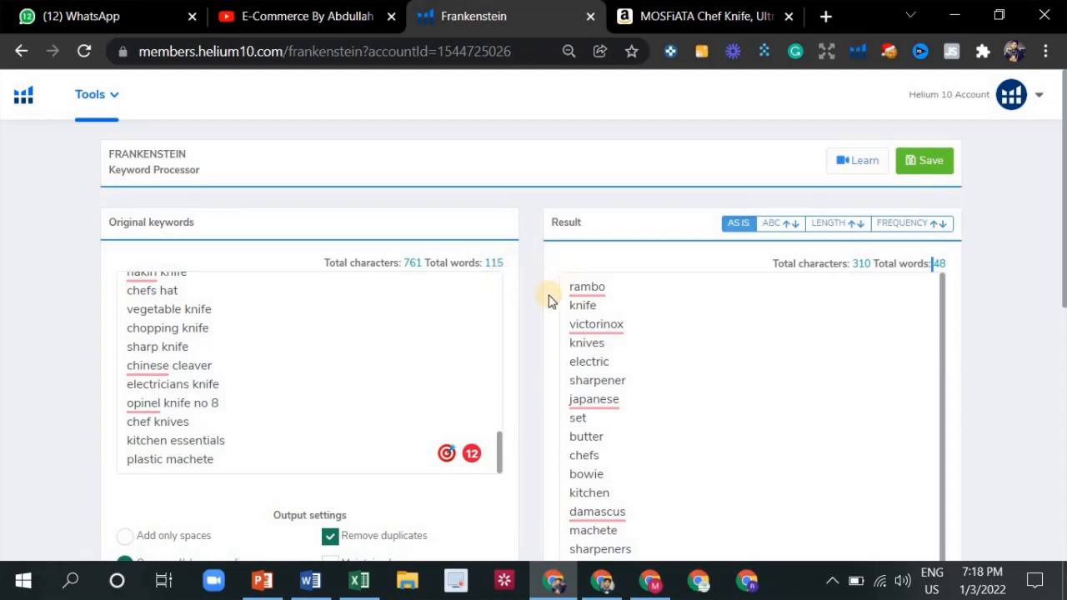
scroll(548, 298, down, 1)
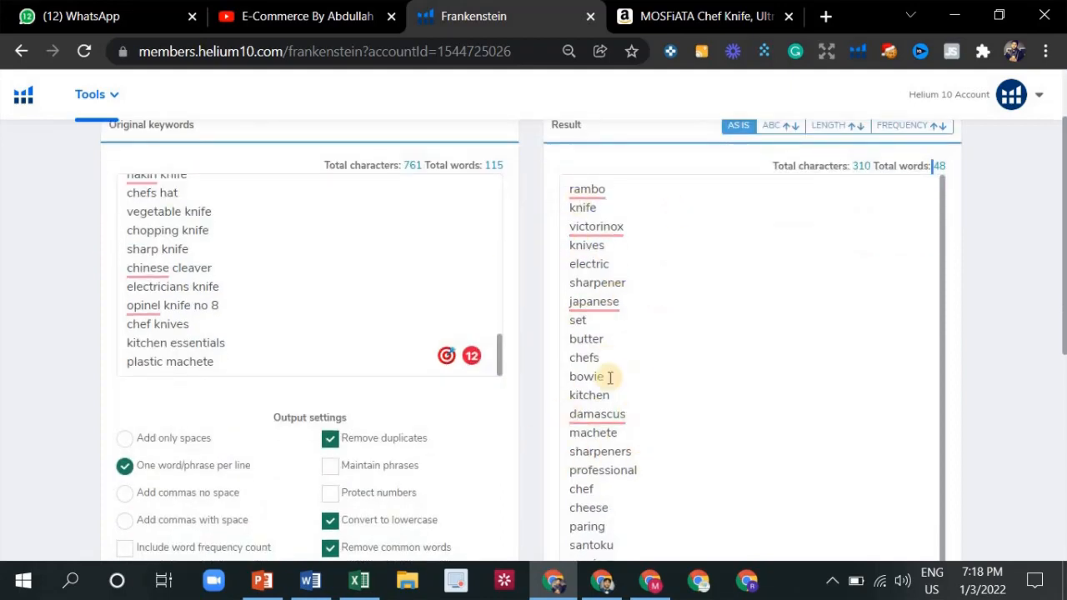
click(762, 371)
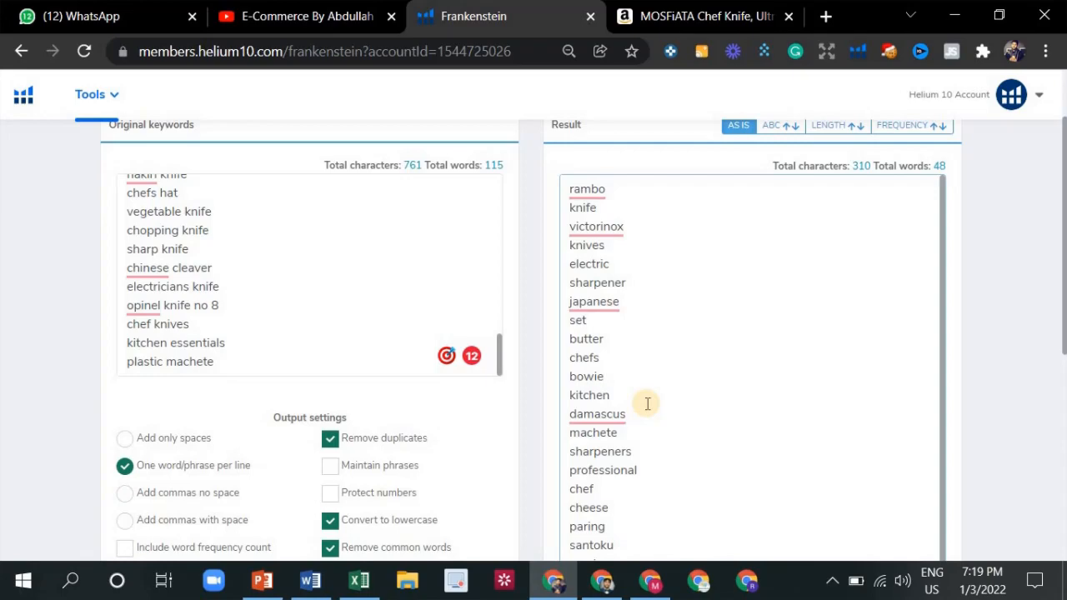
scroll(956, 354, down, 3)
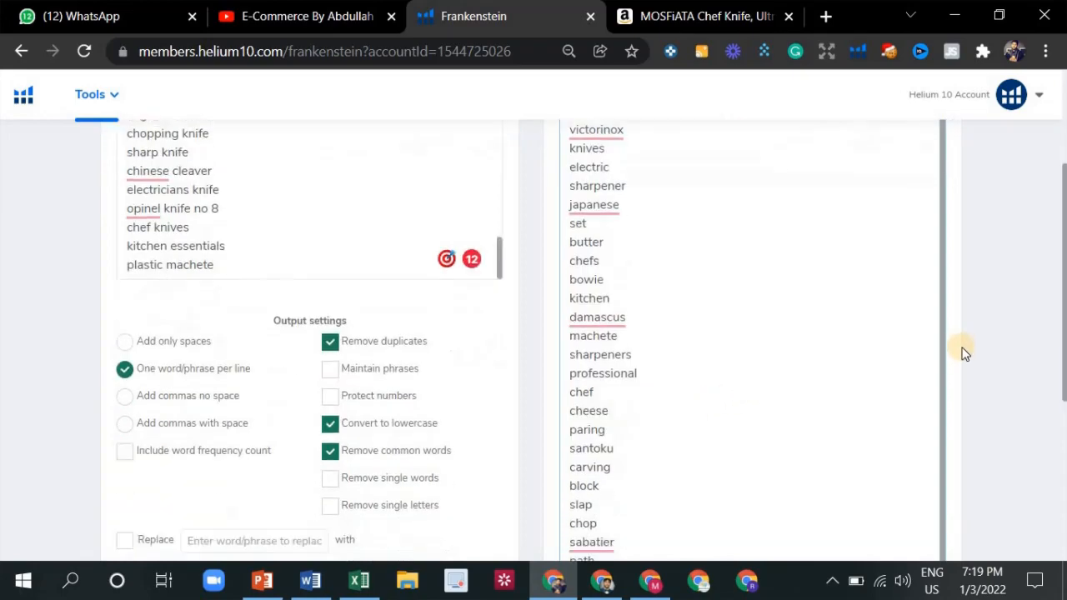
scroll(958, 355, down, 5)
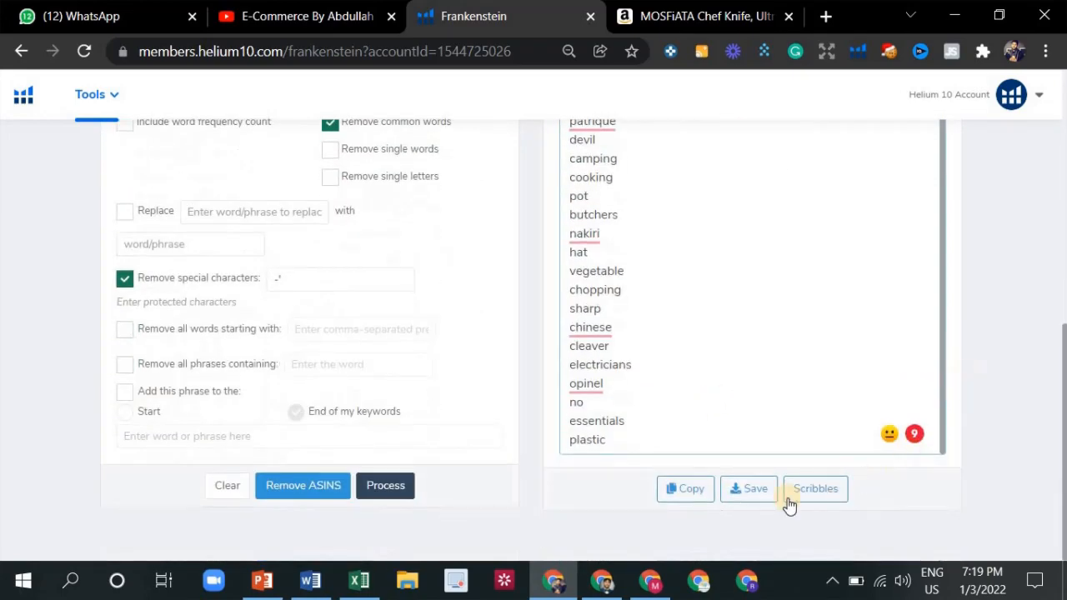
Step: Open the Helium 10 dashboard in a new tab, place it before the Frankenstein tab and find the Scribbles tool
click(824, 493)
scroll(8, 120, up, 6)
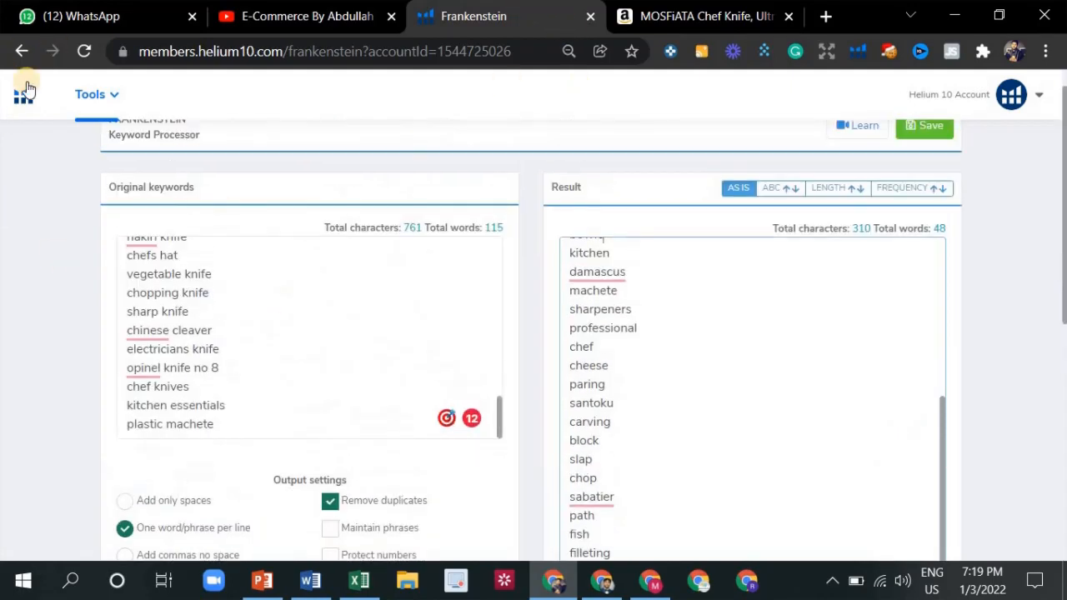
right_click(27, 109)
click(41, 113)
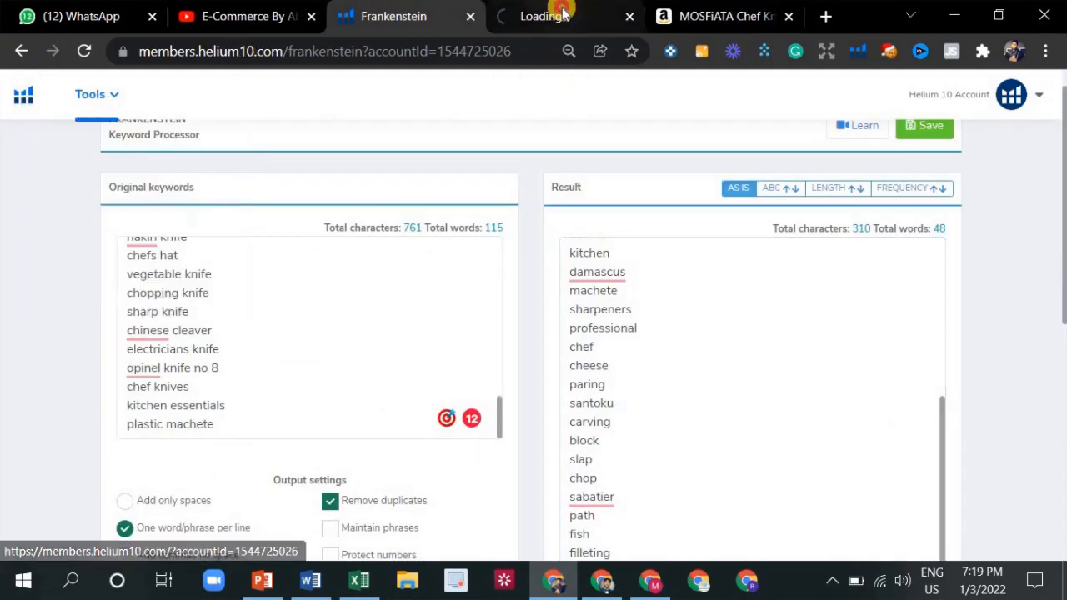
drag(566, 15, 405, 8)
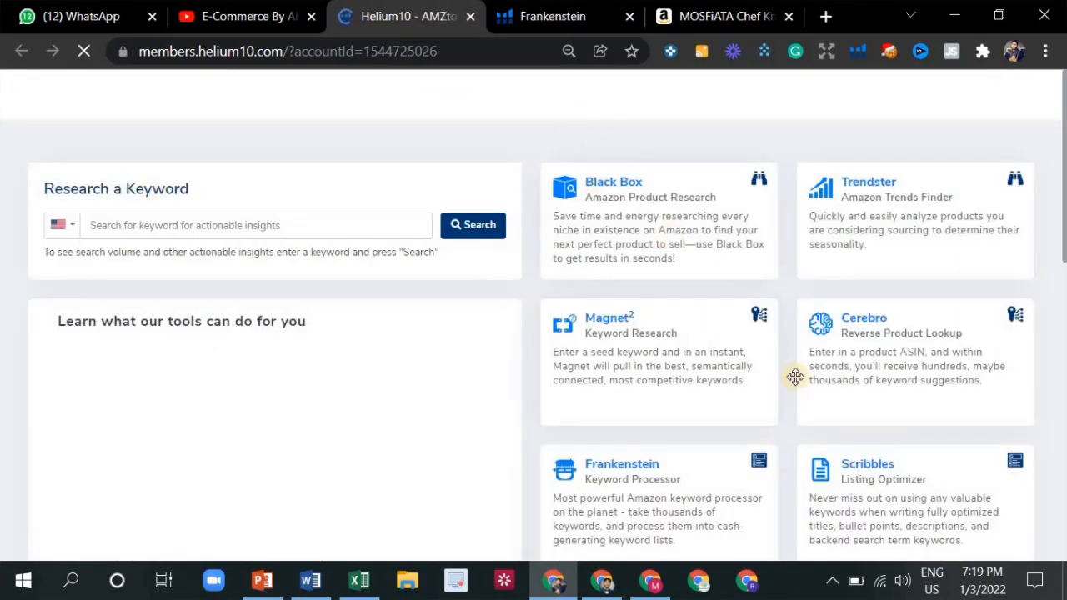
scroll(665, 315, down, 1)
scroll(665, 315, down, 1)
Step: Review Frankenstein's original keywords, output settings and result in its tab, and check the Scribbles listing optimizer entry on the dashboard
key(ctrl+Tab)
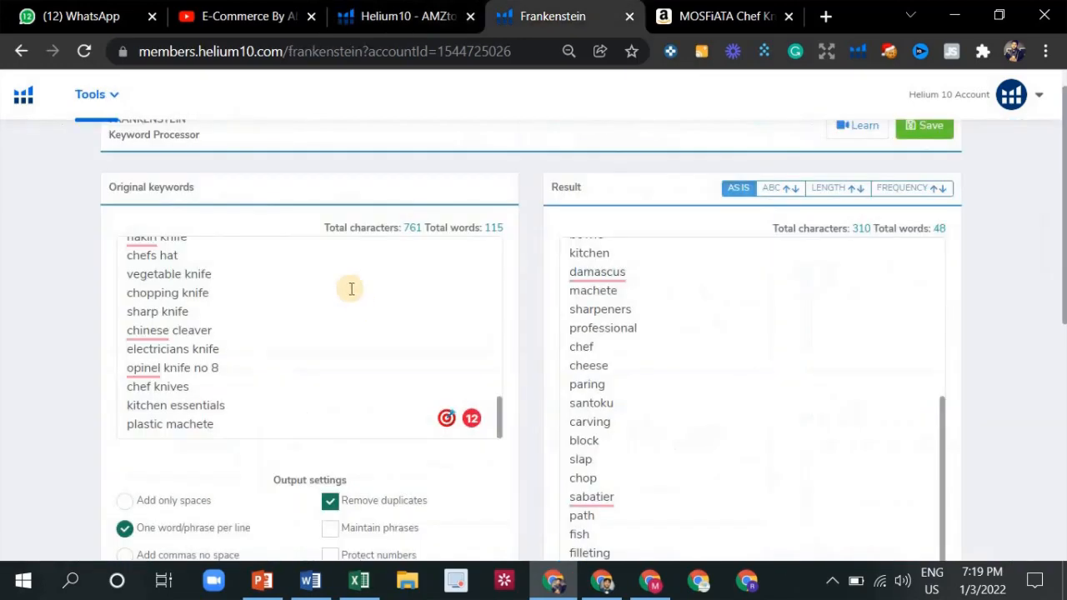
scroll(261, 178, up, 1)
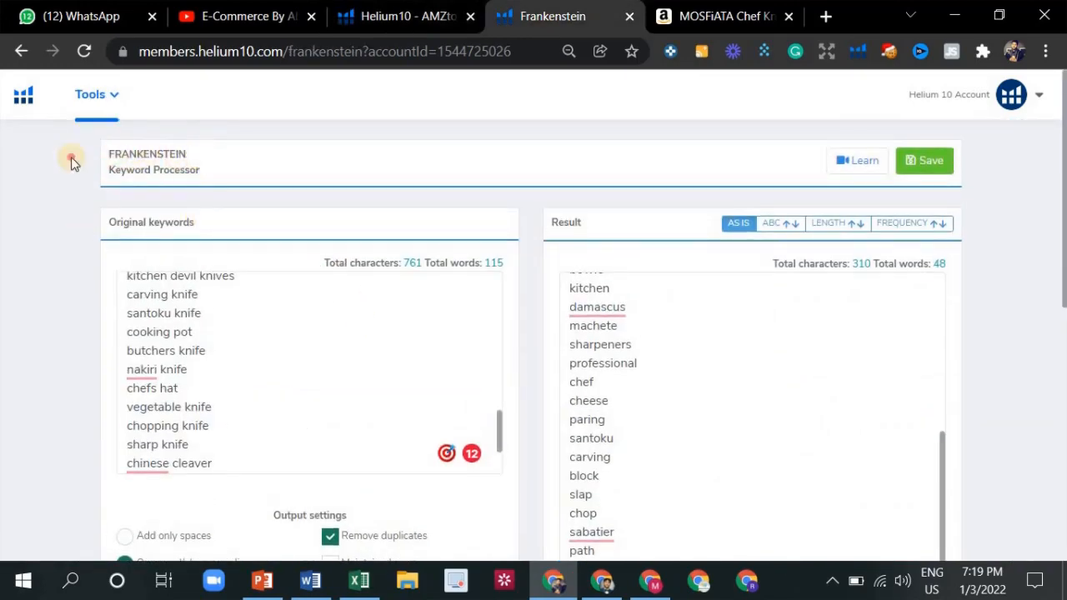
drag(72, 164, 187, 158)
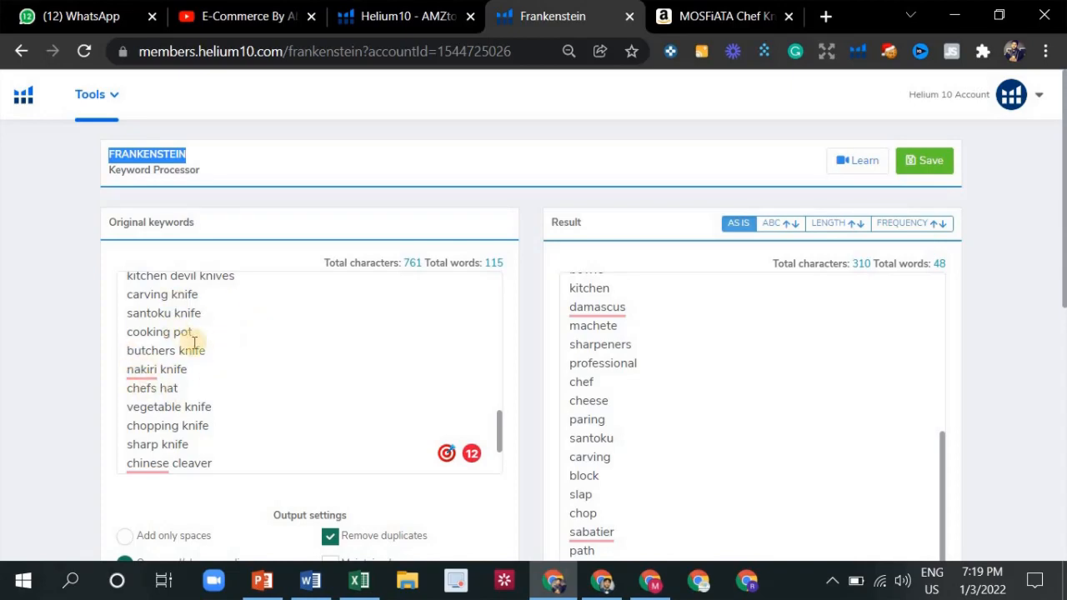
scroll(175, 416, down, 2)
scroll(422, 399, down, 1)
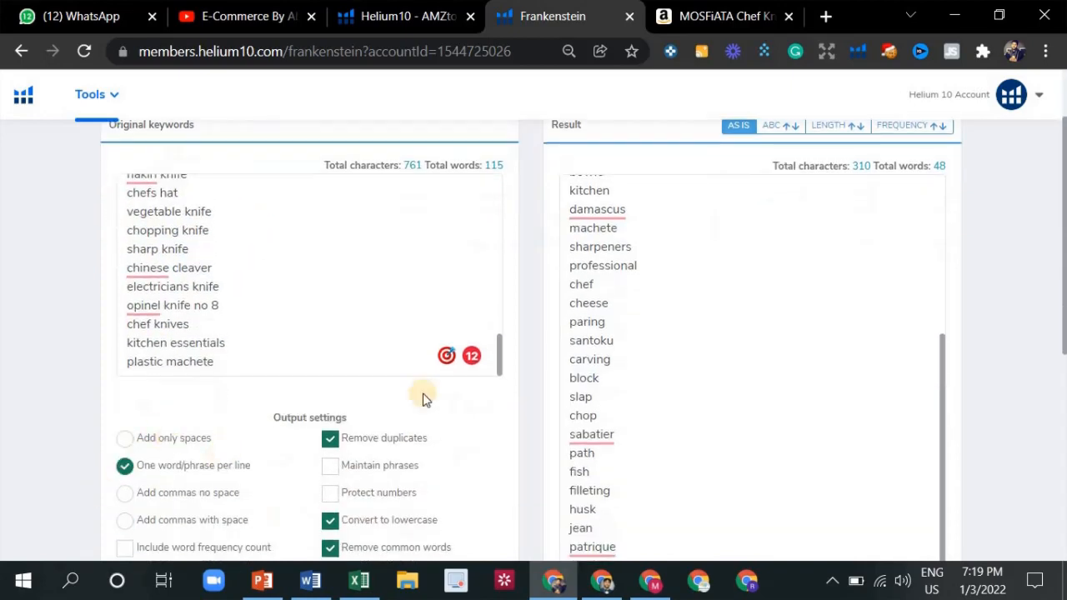
scroll(638, 255, down, 2)
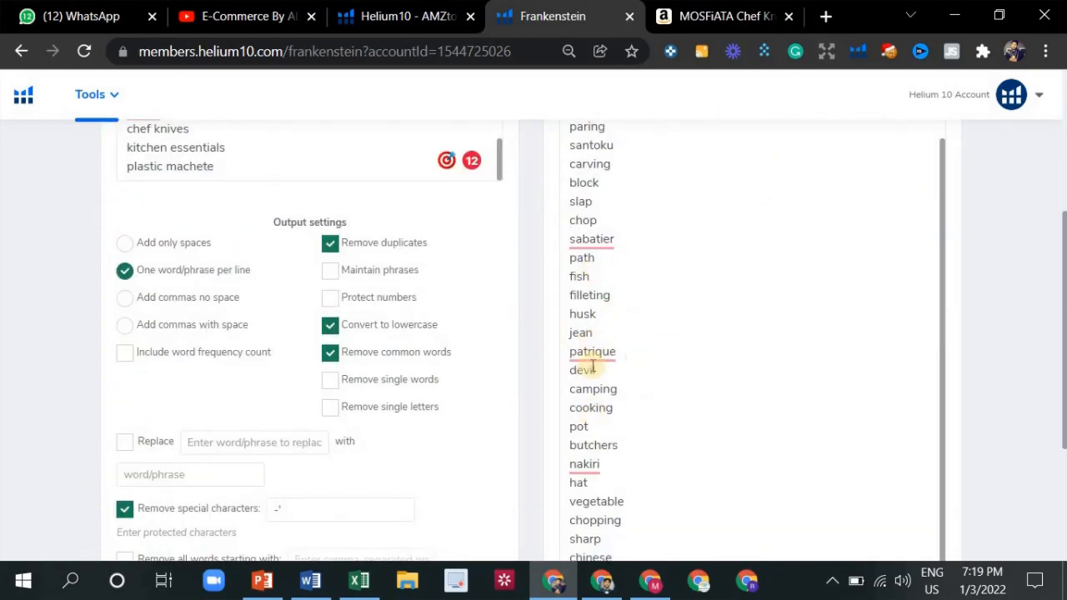
click(409, 16)
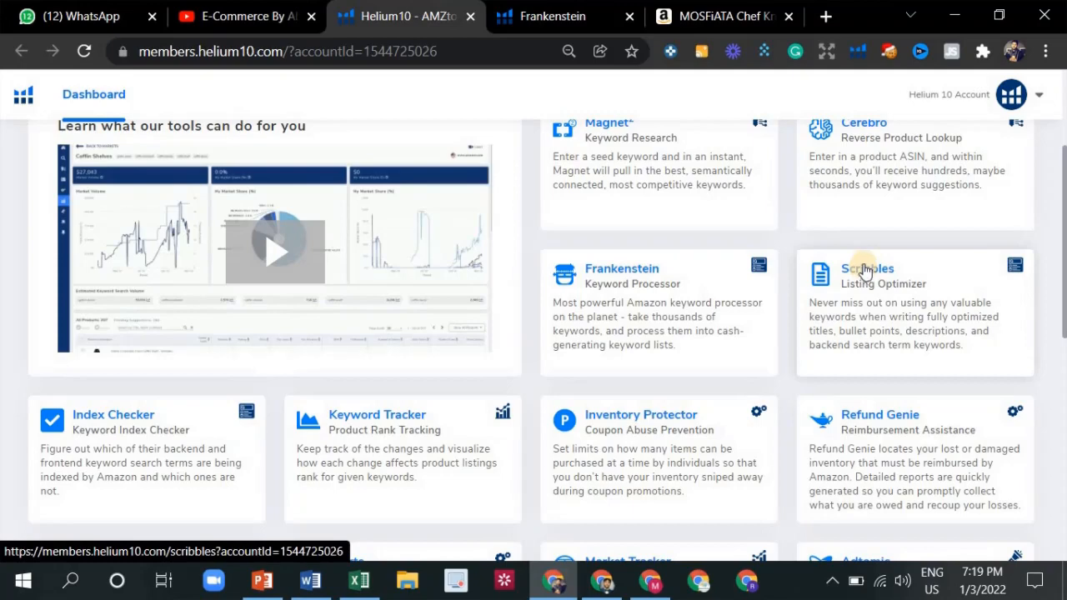
click(513, 15)
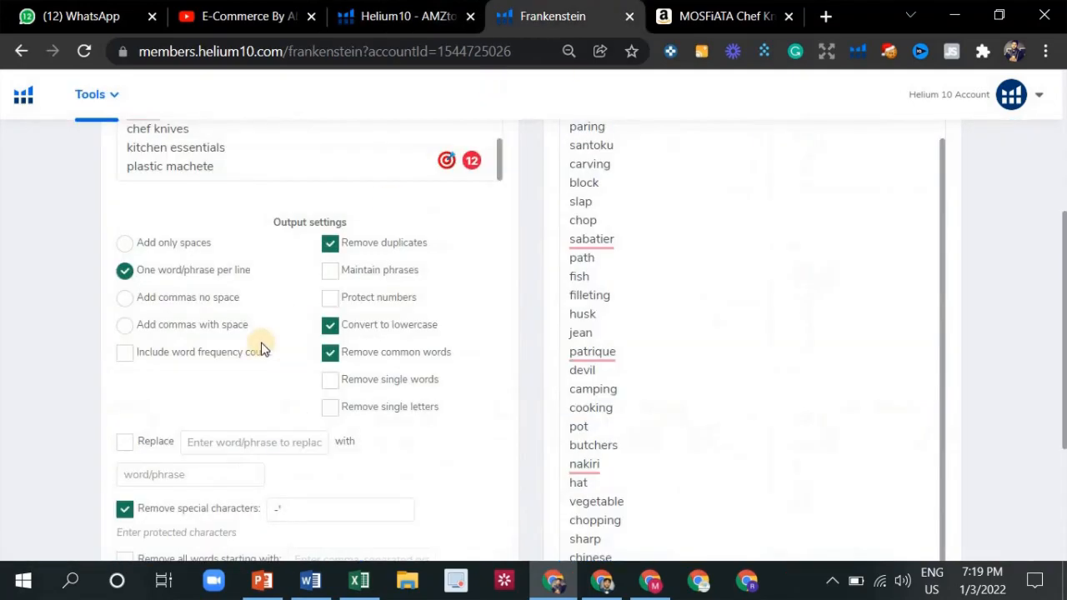
scroll(109, 275, up, 4)
scroll(704, 272, down, 6)
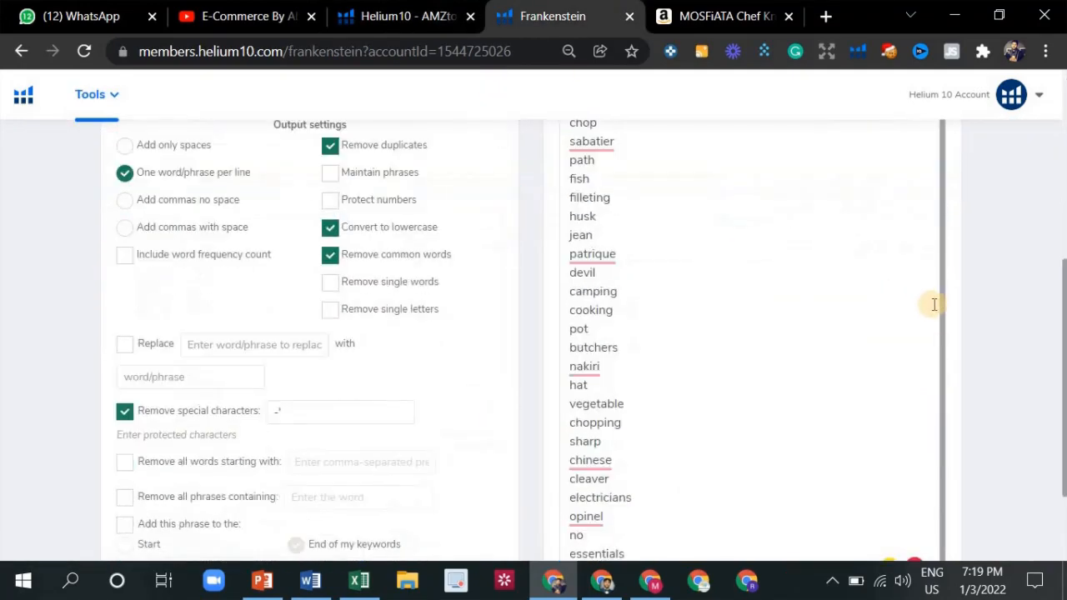
scroll(646, 251, up, 10)
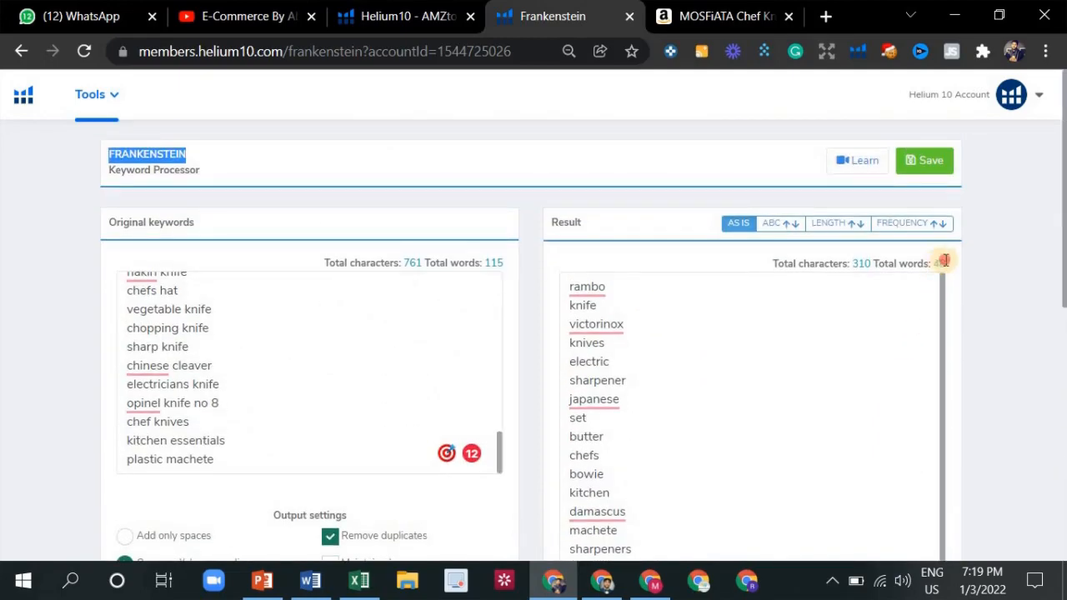
Step: Send the processed Frankenstein word list to Scribbles and dismiss the Listing Builder announcement
click(944, 261)
scroll(891, 336, down, 2)
scroll(970, 352, down, 4)
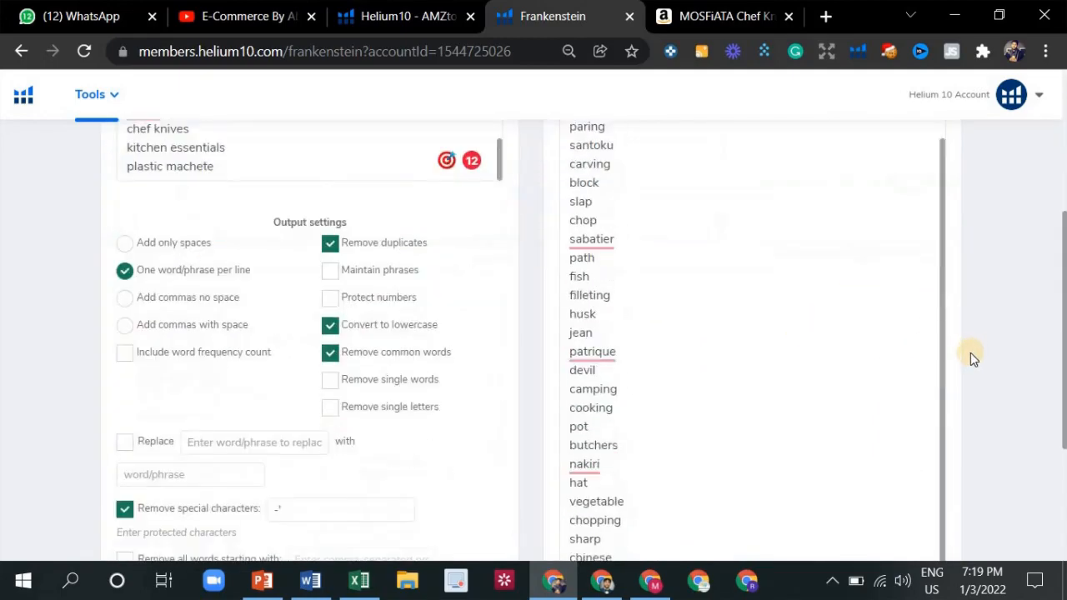
scroll(970, 353, down, 3)
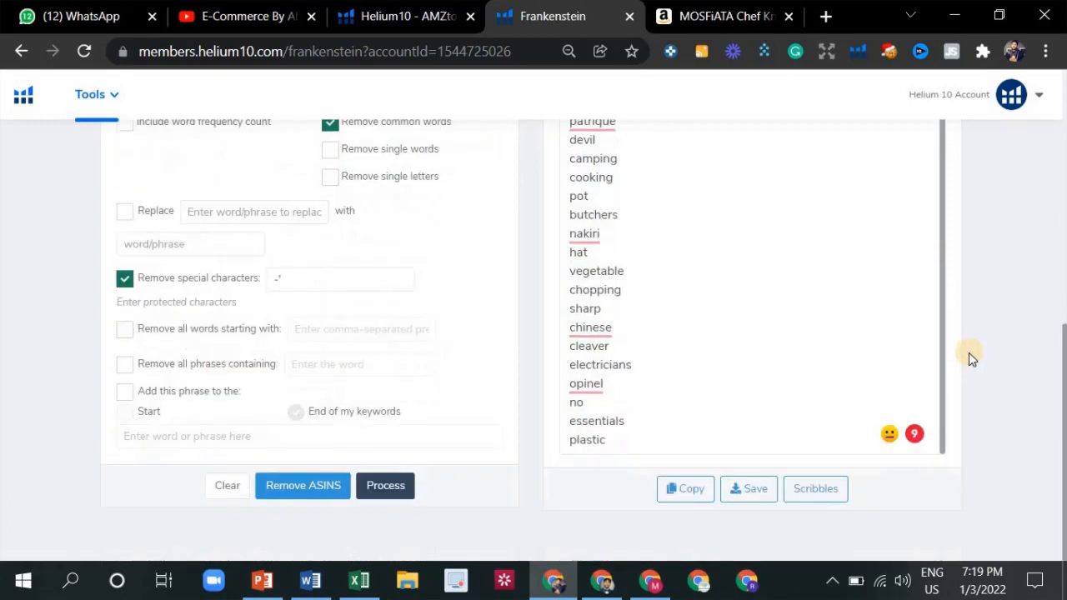
click(817, 492)
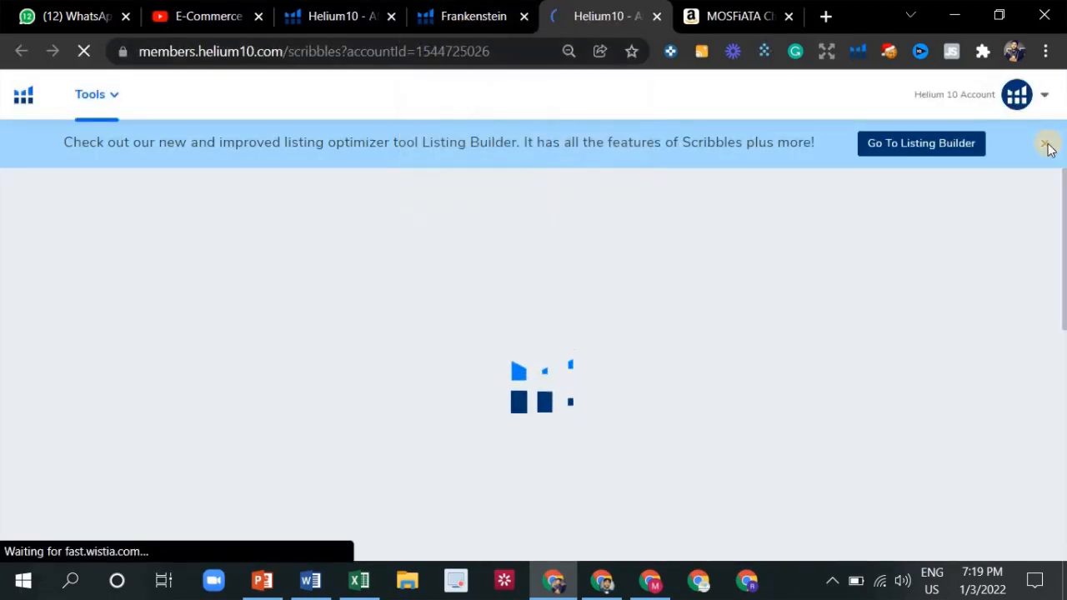
click(1043, 143)
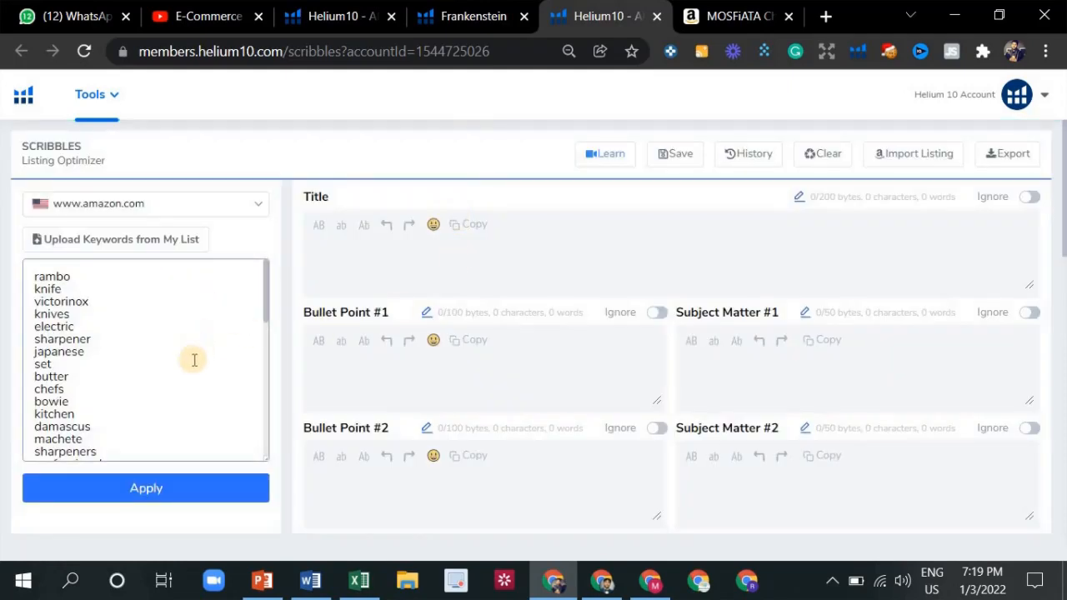
click(223, 215)
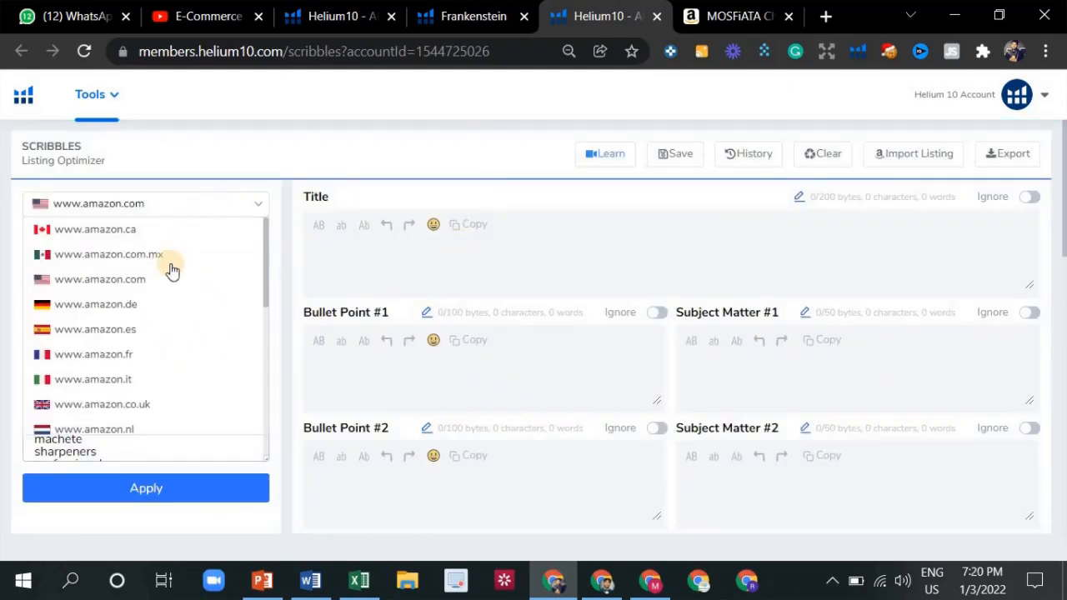
scroll(117, 392, down, 2)
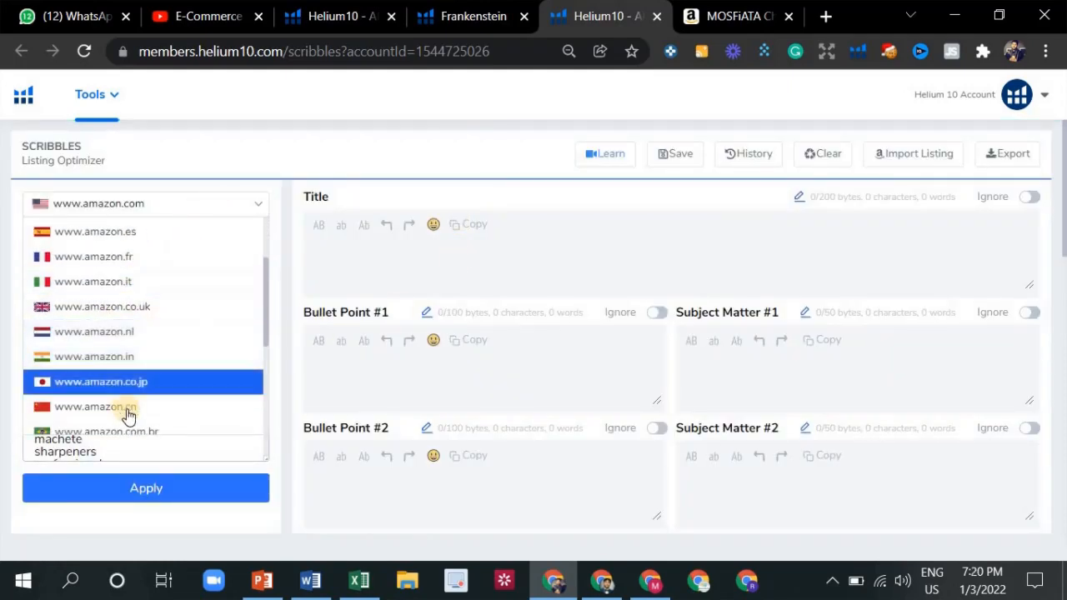
scroll(121, 400, down, 3)
scroll(132, 326, up, 5)
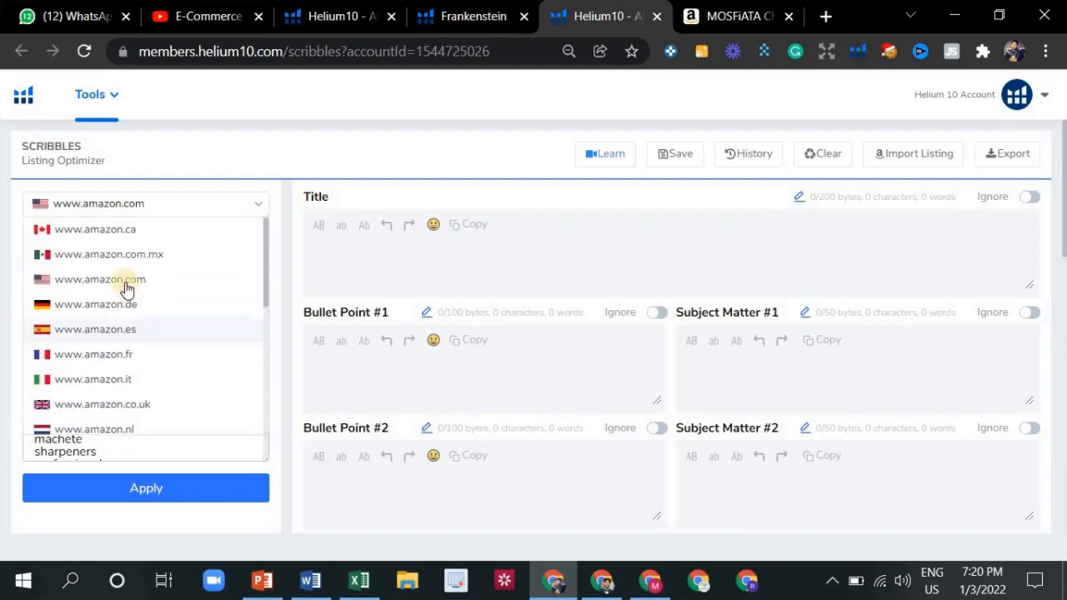
click(140, 403)
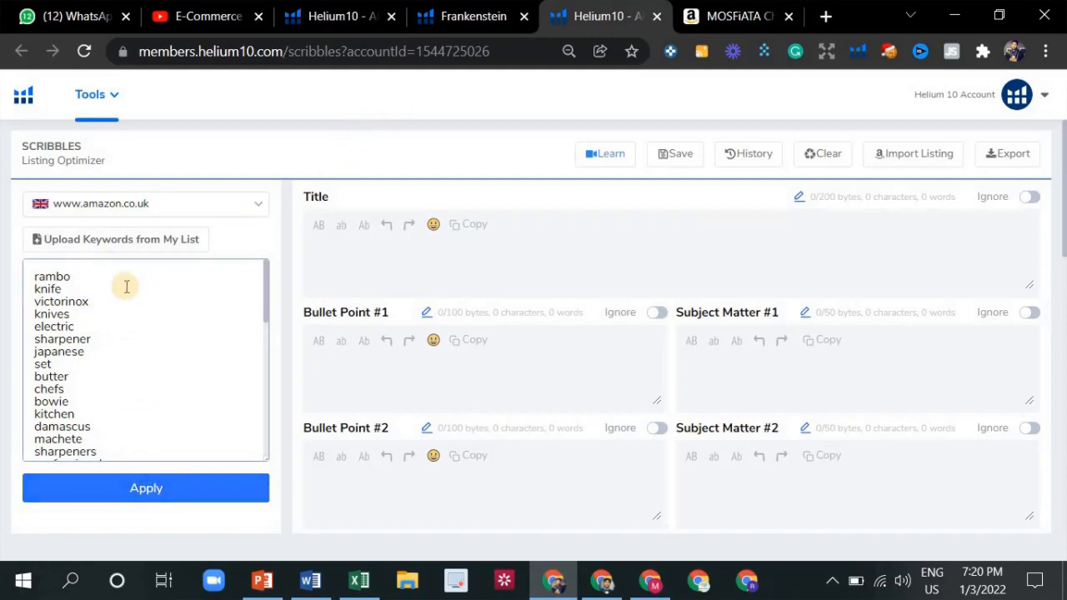
click(158, 488)
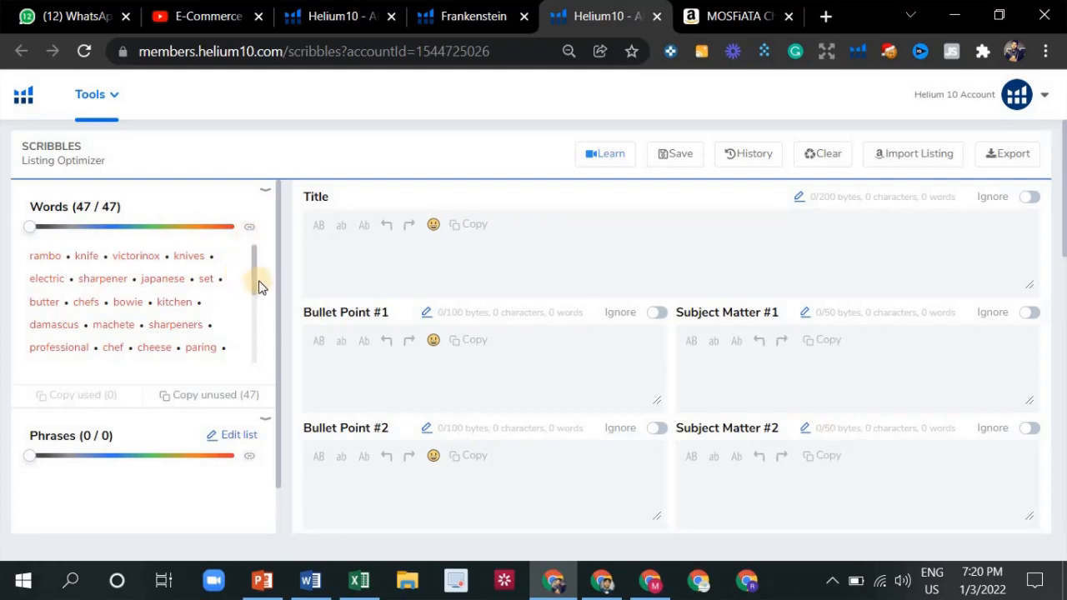
Step: Look through the full list of imported words and the empty phrases section in Scribbles, with the listing title ready for entry
scroll(225, 277, down, 5)
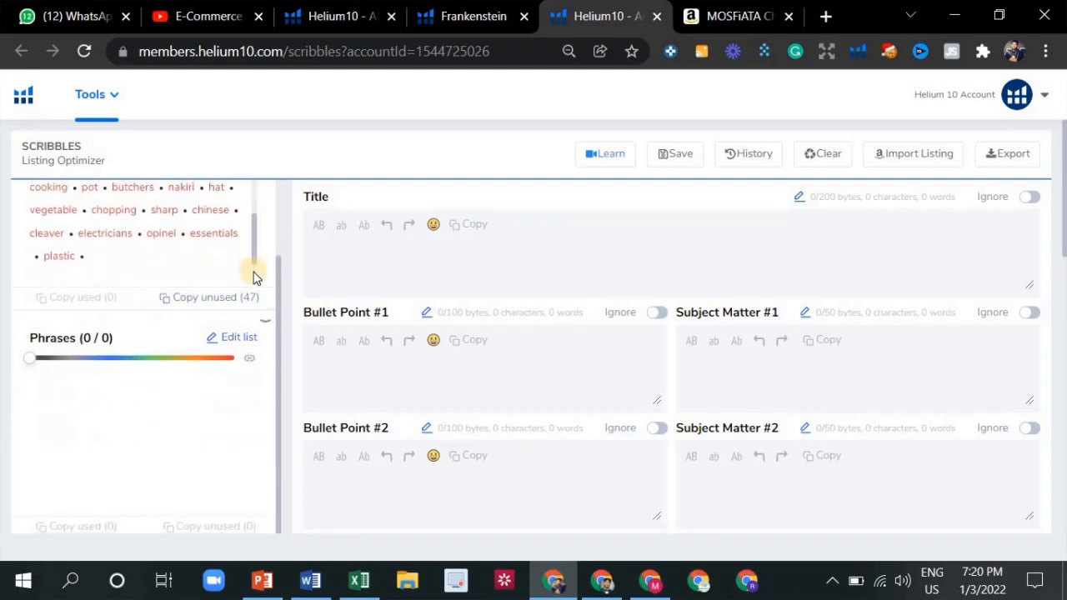
scroll(252, 276, up, 2)
scroll(250, 313, up, 3)
scroll(246, 319, up, 2)
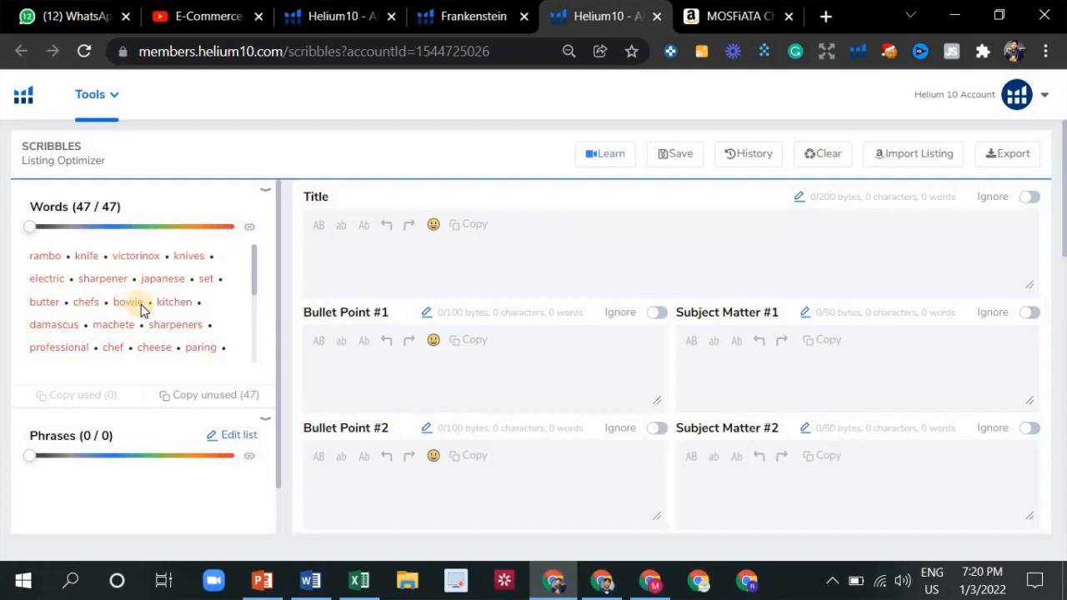
scroll(139, 307, down, 1)
scroll(141, 304, up, 1)
click(356, 257)
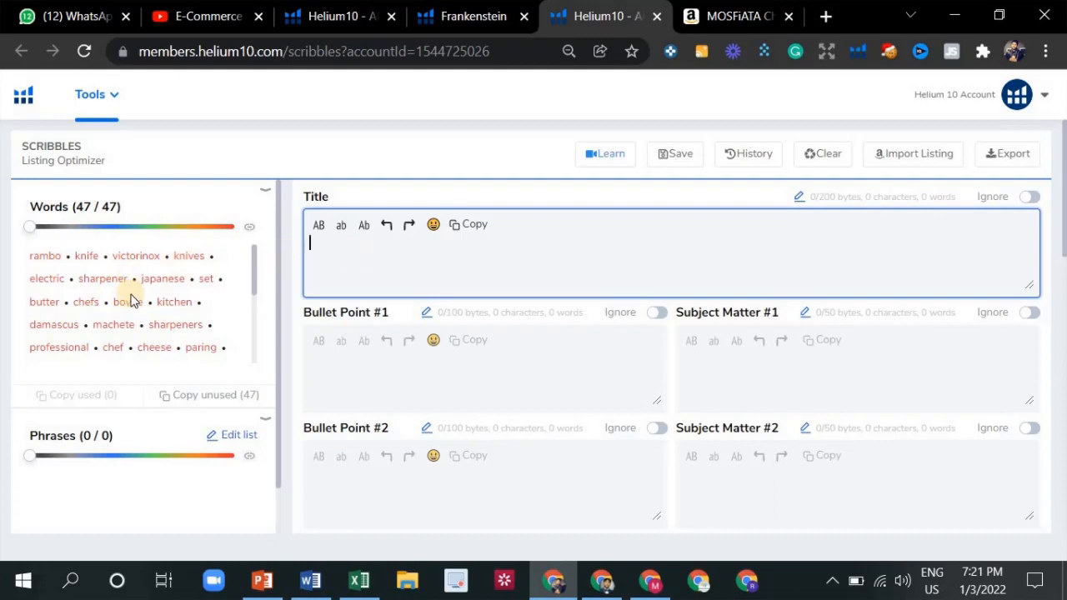
scroll(133, 296, down, 2)
scroll(153, 339, up, 3)
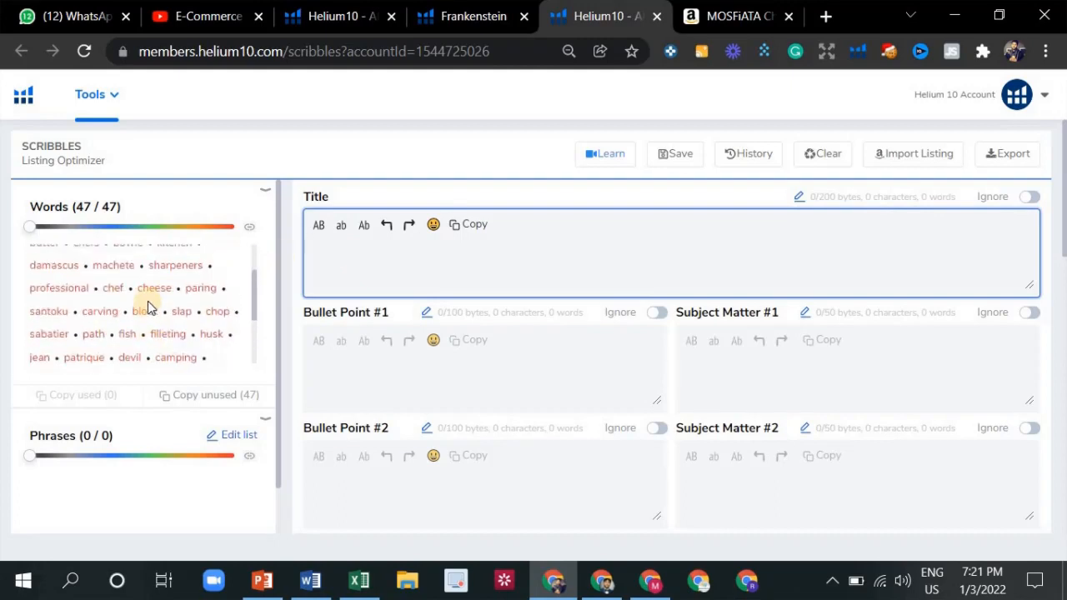
scroll(151, 290, down, 3)
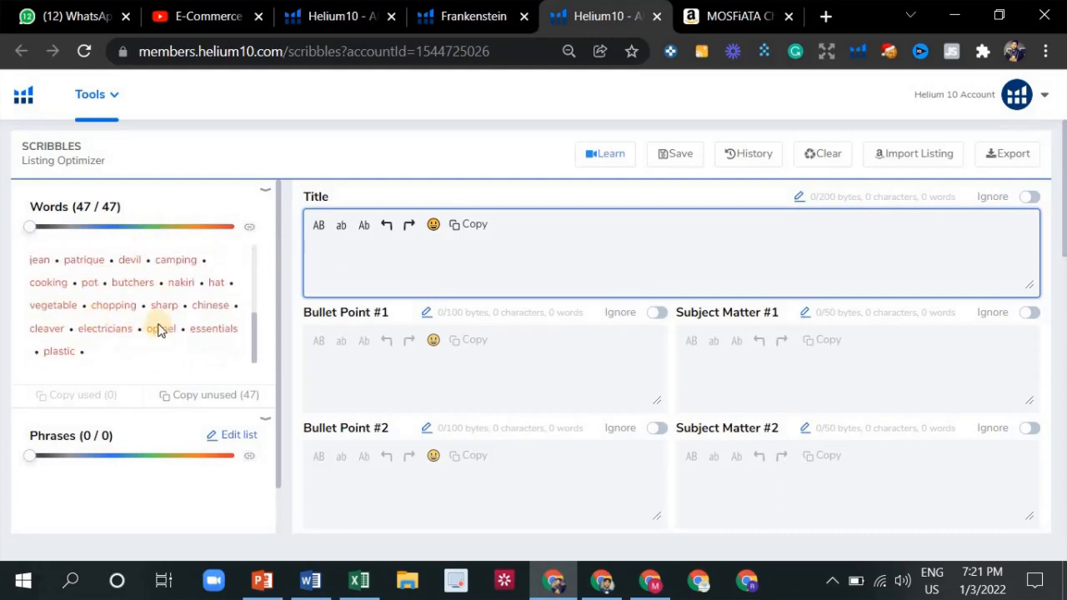
scroll(125, 308, up, 3)
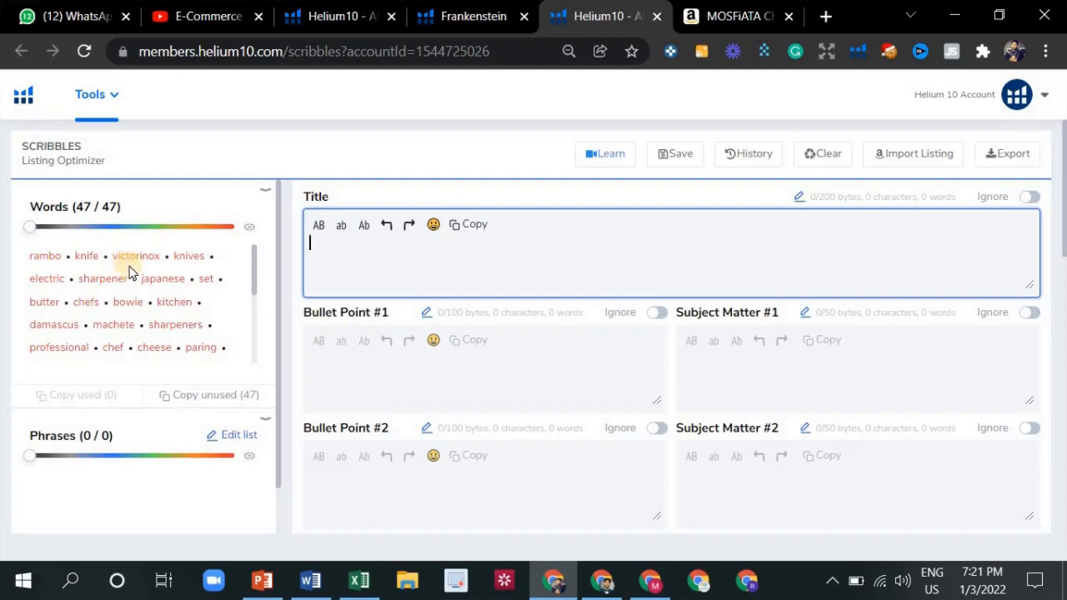
scroll(136, 276, down, 5)
scroll(149, 300, up, 5)
scroll(166, 267, down, 5)
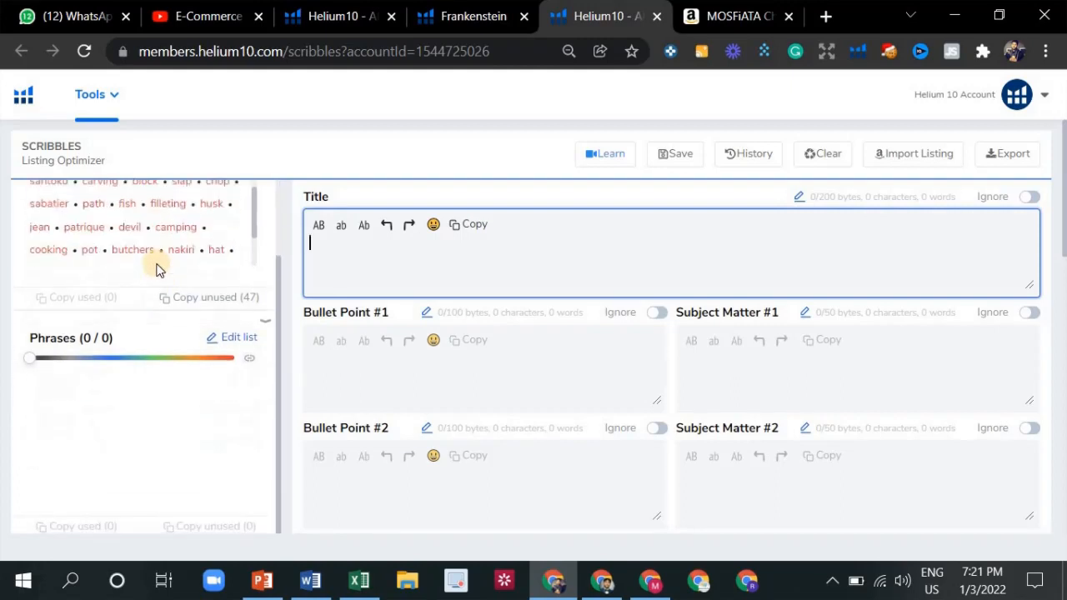
scroll(167, 259, up, 3)
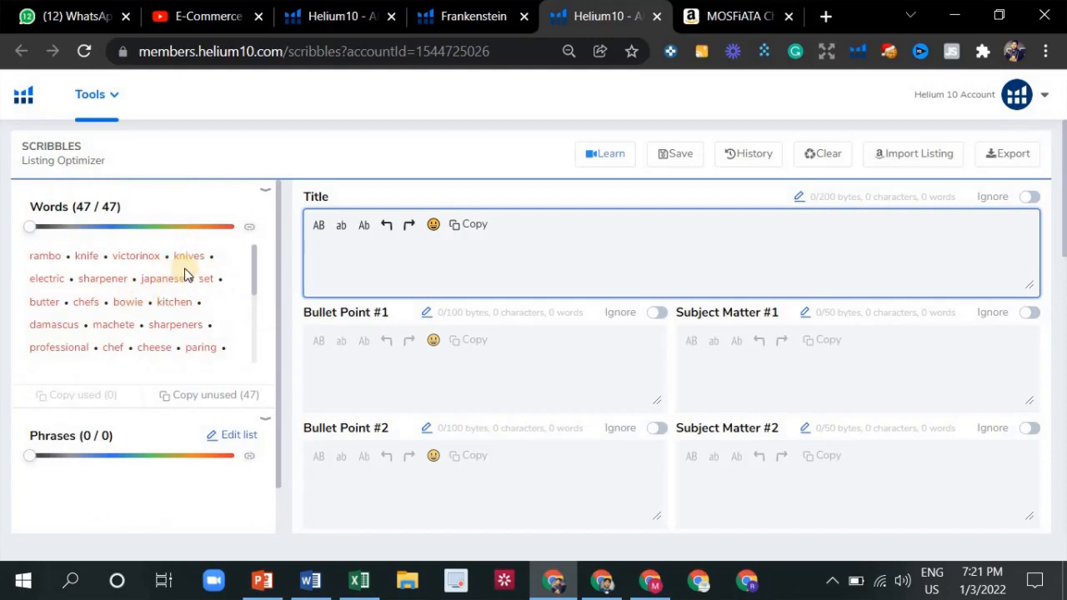
Step: Check the title of the MOSFiATA chef knife listing on Amazon, then start the Scribbles title with "chef knife"
click(718, 16)
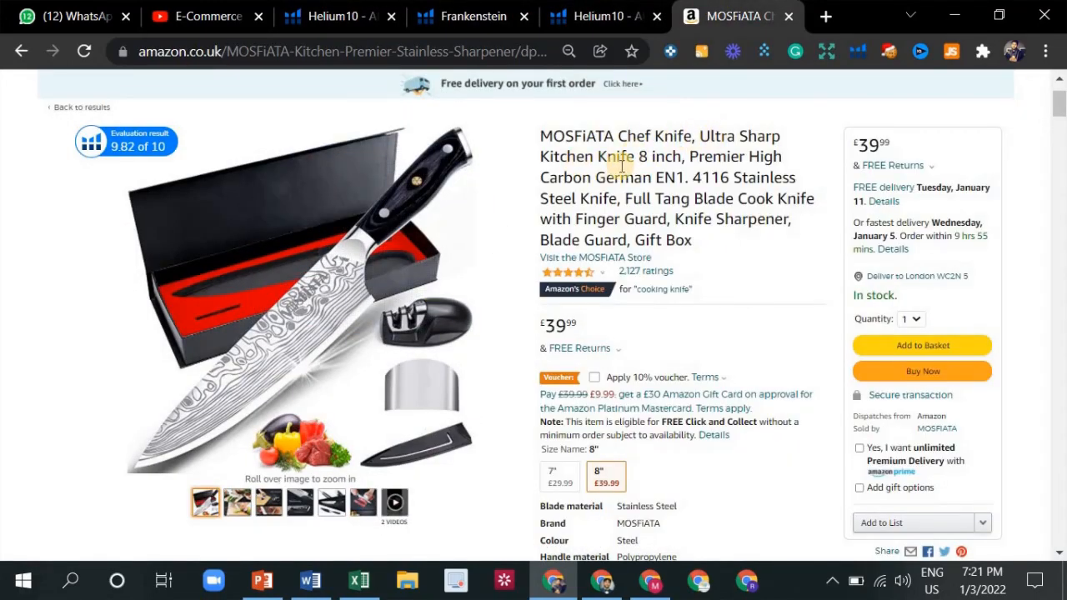
click(598, 16)
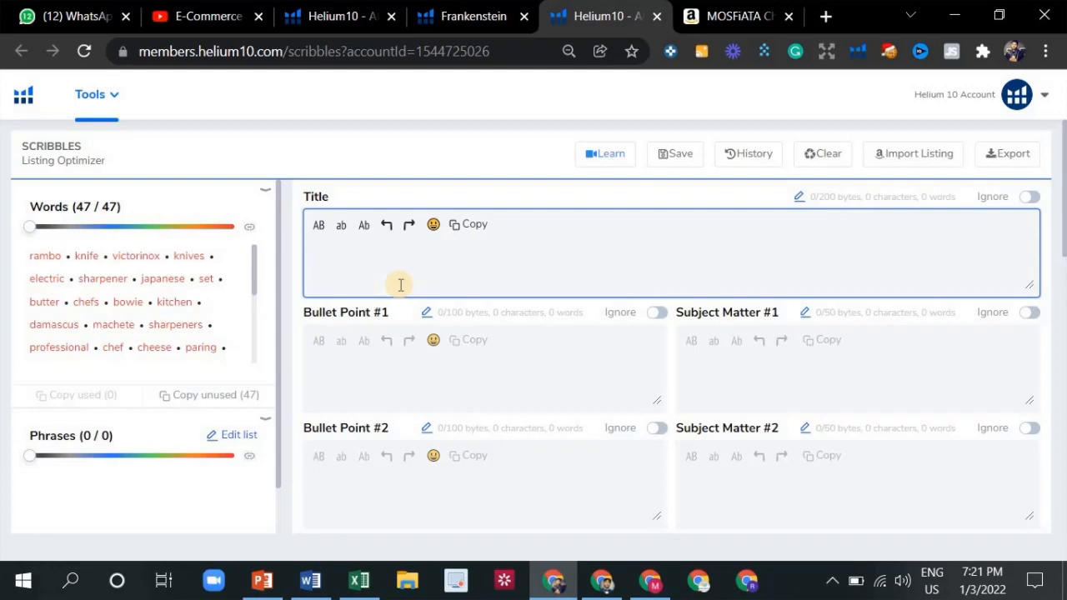
text(CH)
key(BackSpace)
key(BackSpace)
text(chef )
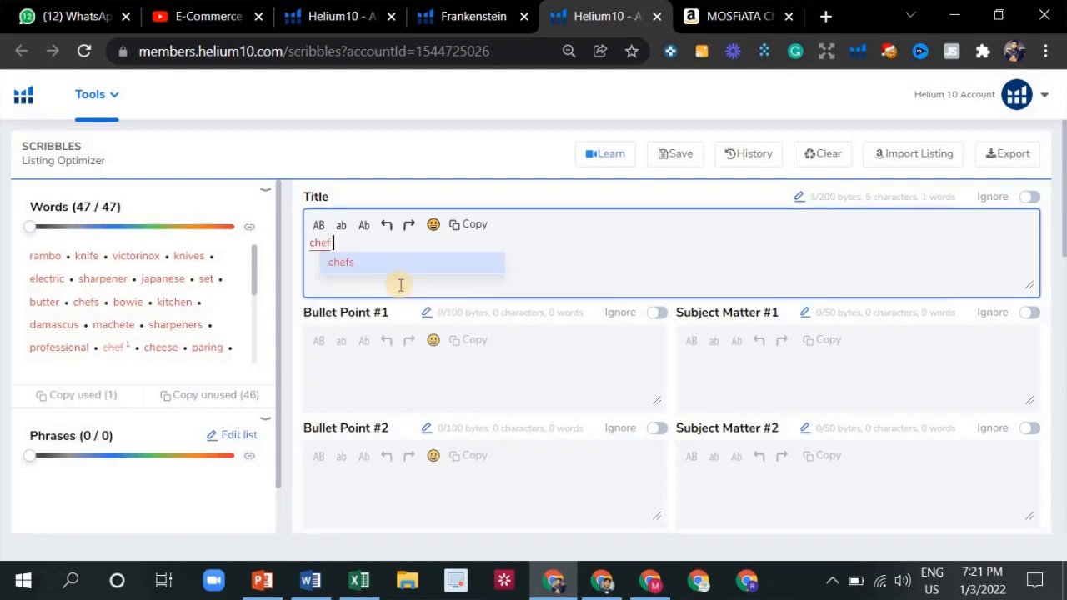
text(knife)
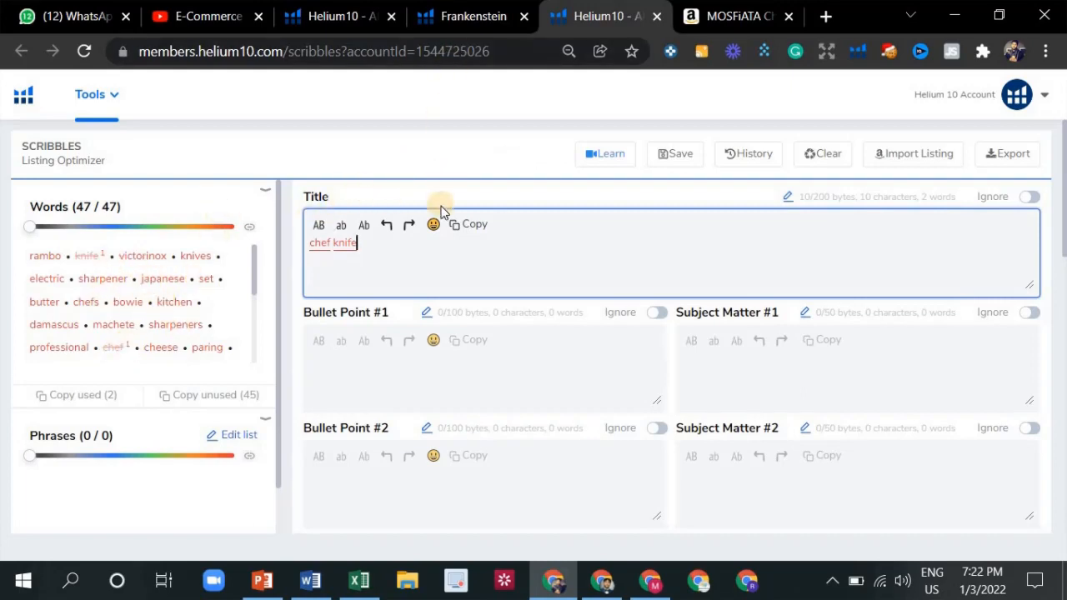
Step: Extend the title to "chef knife - kitchen knife" using the suggested keyword for kitchen, and check which listed words are used
text(-)
text( - )
text(kitche)
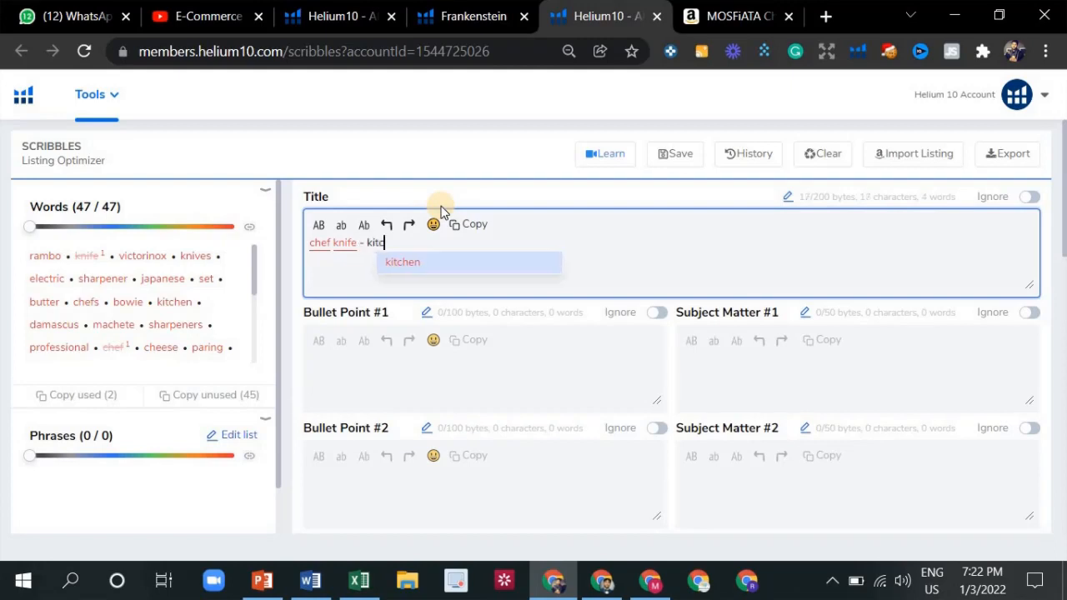
click(438, 265)
click(406, 243)
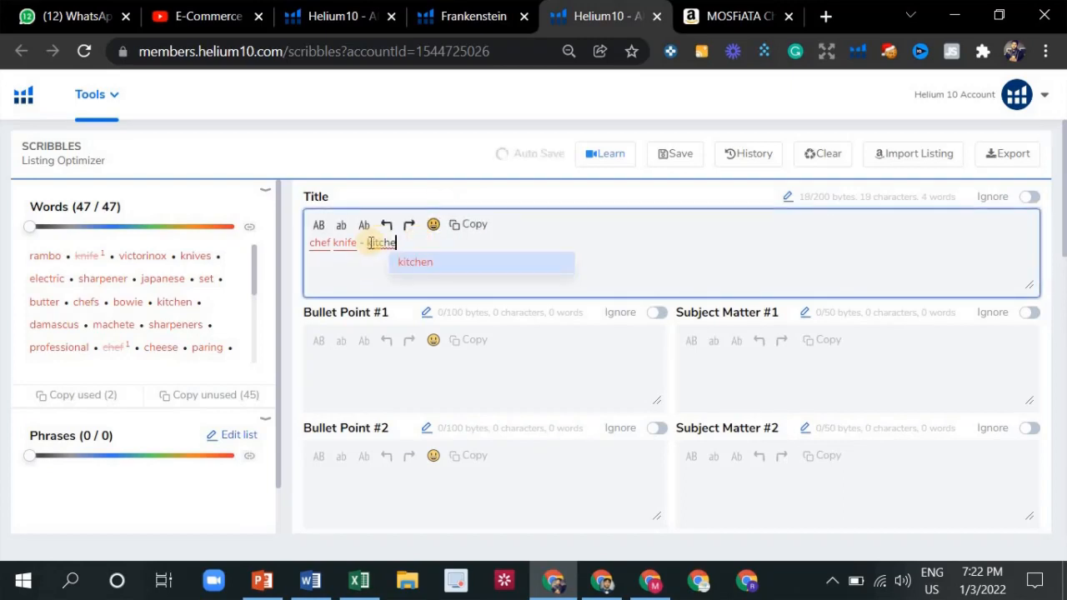
click(428, 264)
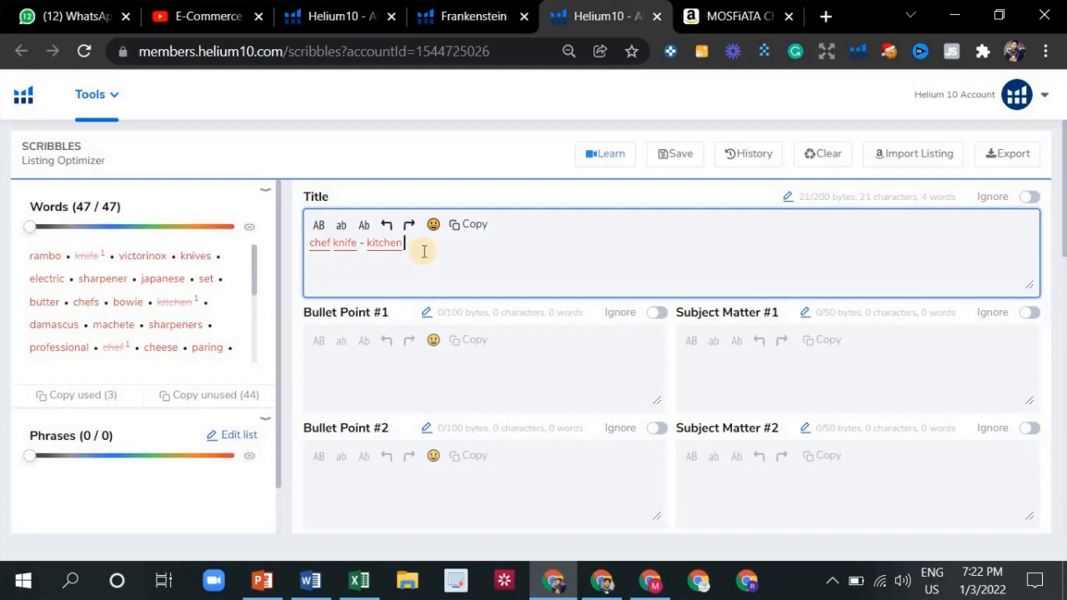
text(knife)
double_click(416, 242)
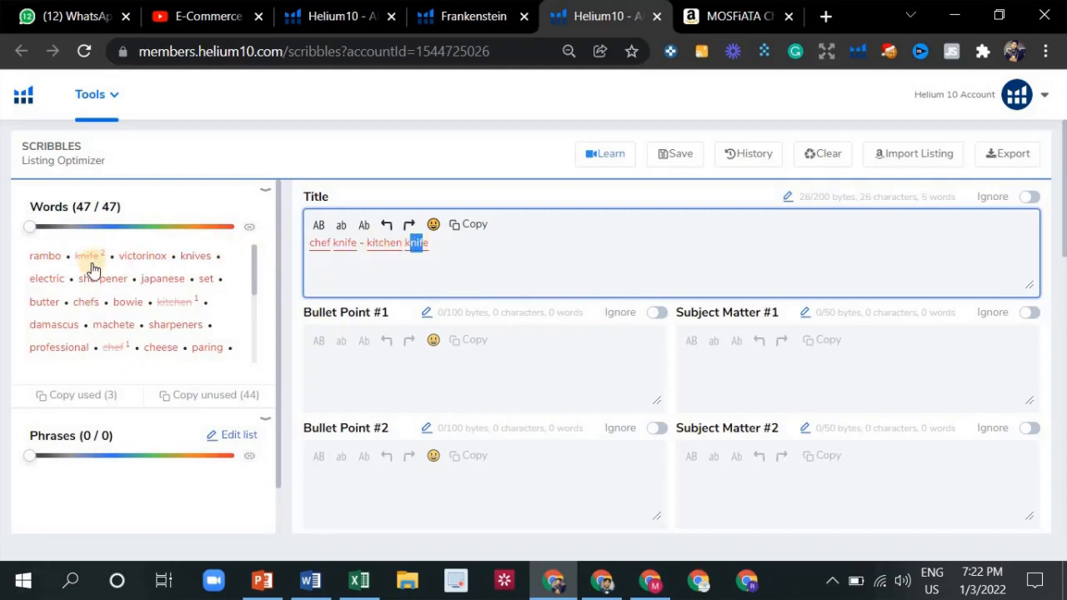
click(451, 248)
scroll(158, 287, down, 1)
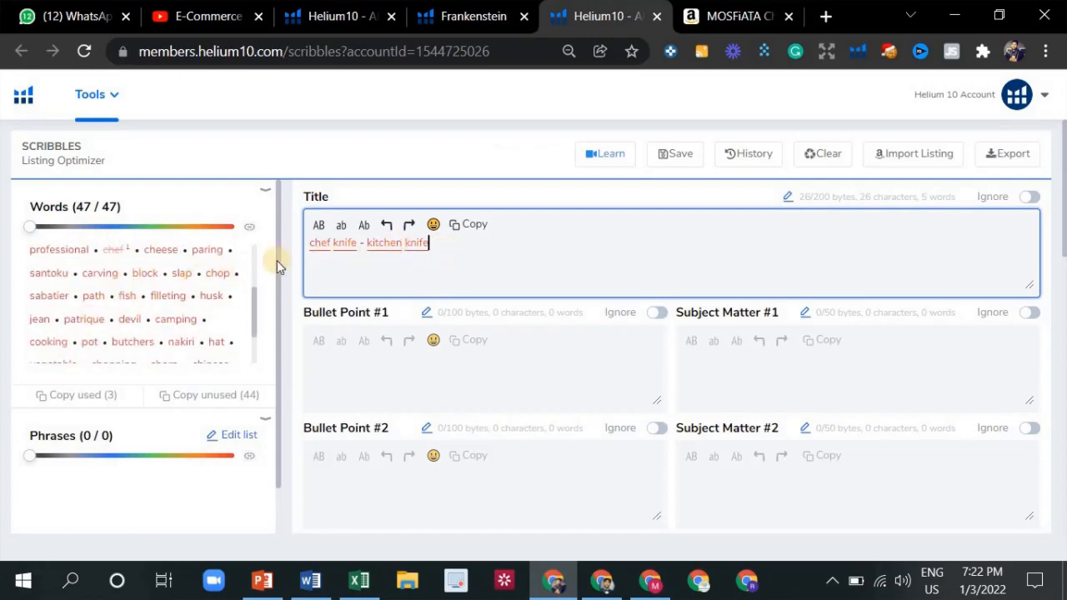
scroll(142, 283, up, 1)
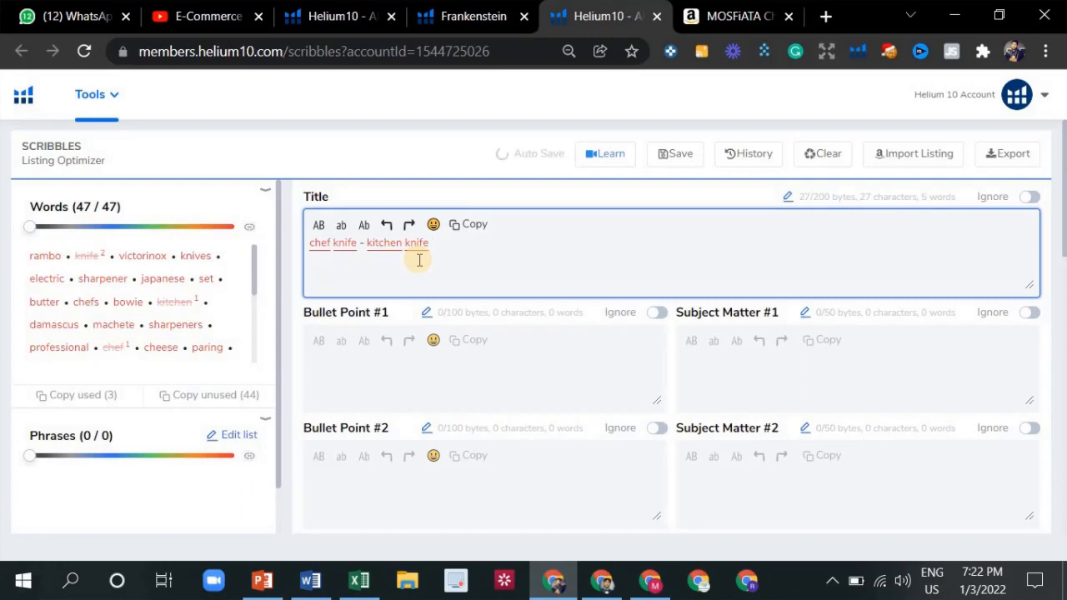
Step: Append "for an a" to the title and look over the remaining keywords in the word list
text(for an a)
drag(488, 245, 435, 248)
click(416, 243)
scroll(96, 300, down, 2)
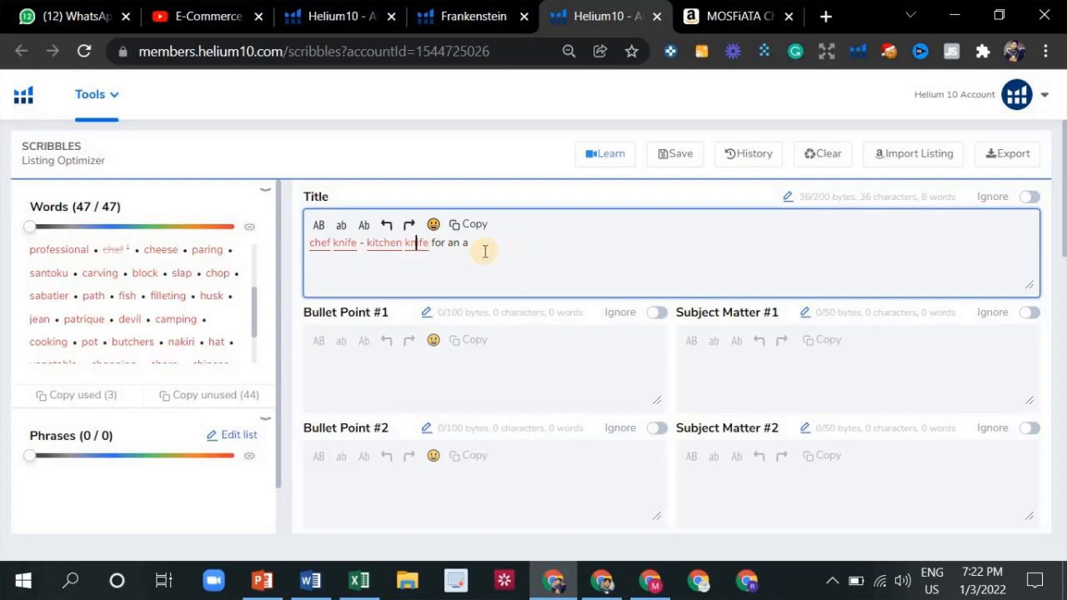
click(573, 250)
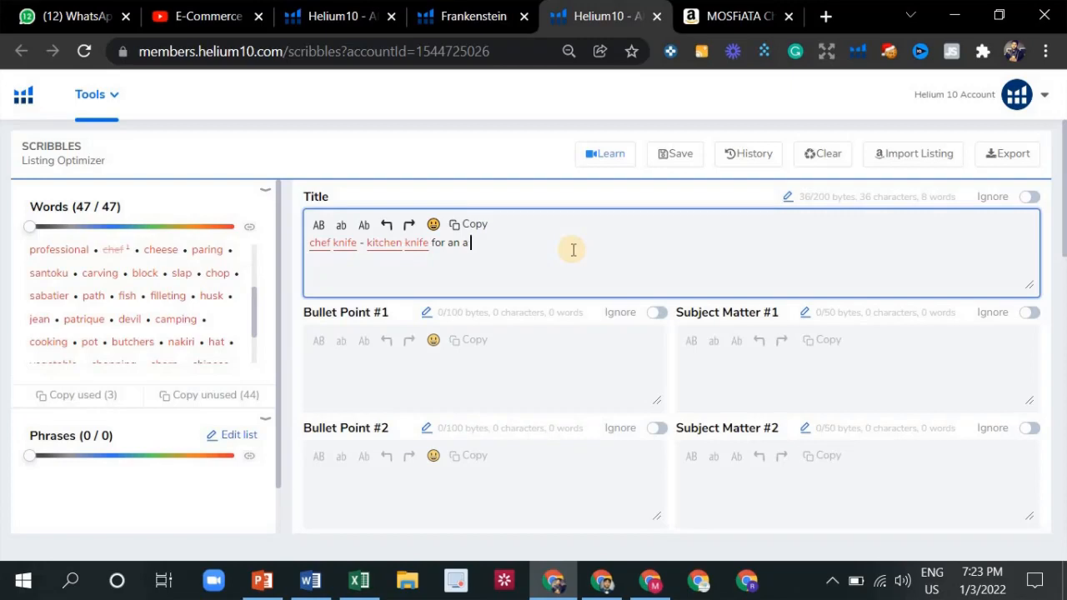
Step: Review the title text and the bullet point, subject matter and description fields, then return to the title
drag(510, 243, 321, 260)
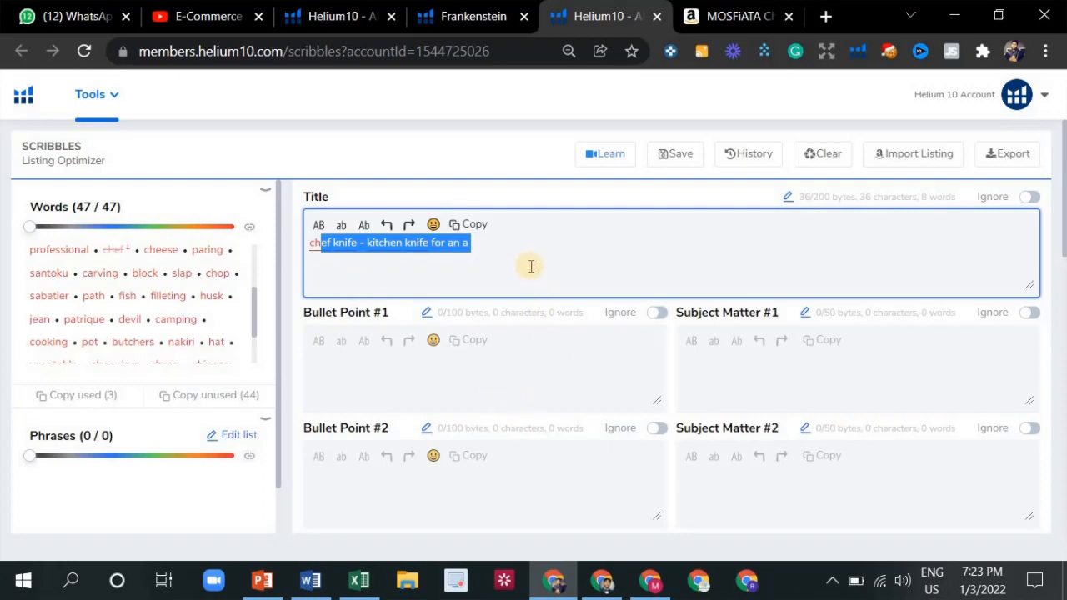
scroll(521, 255, down, 1)
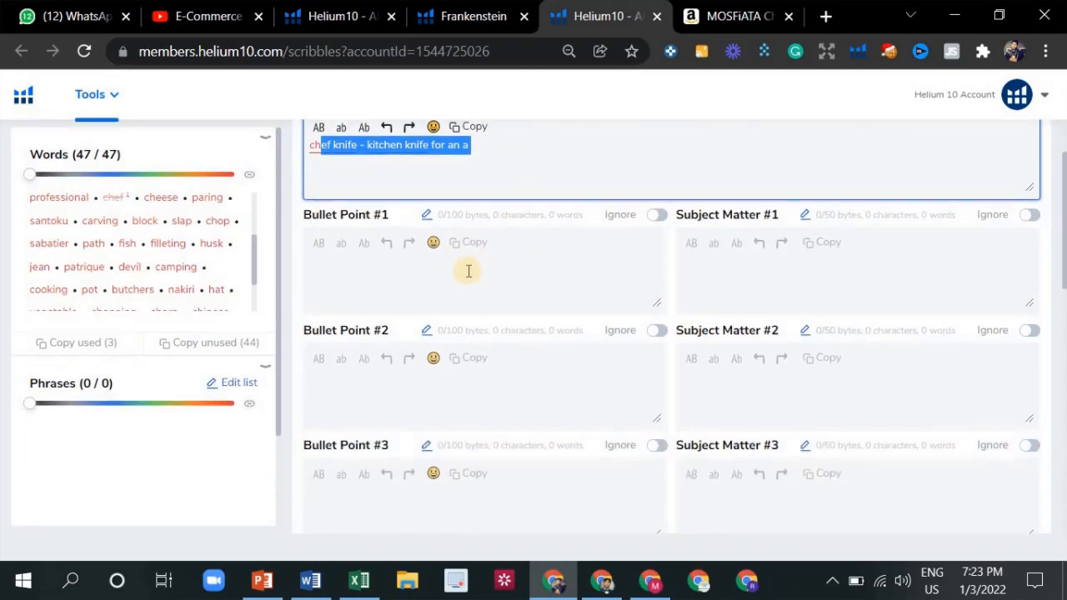
scroll(479, 300, down, 6)
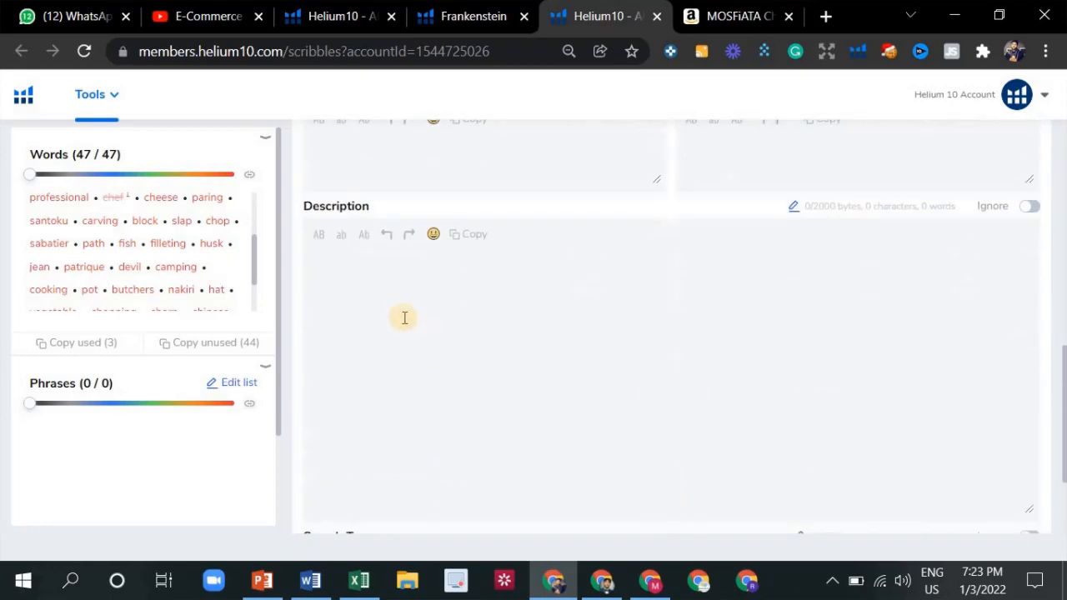
click(404, 310)
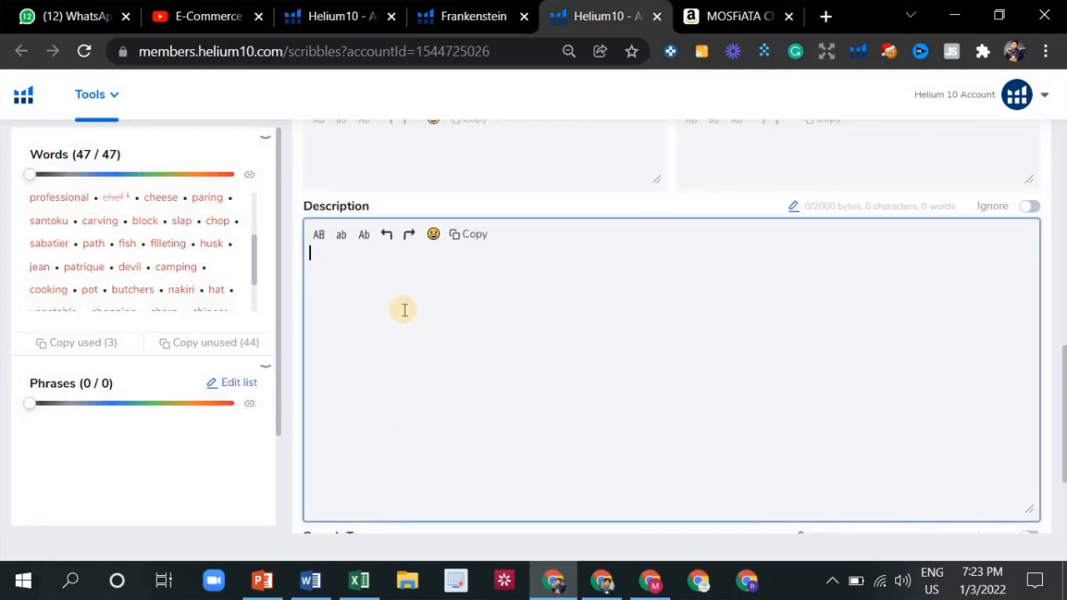
scroll(442, 305, up, 5)
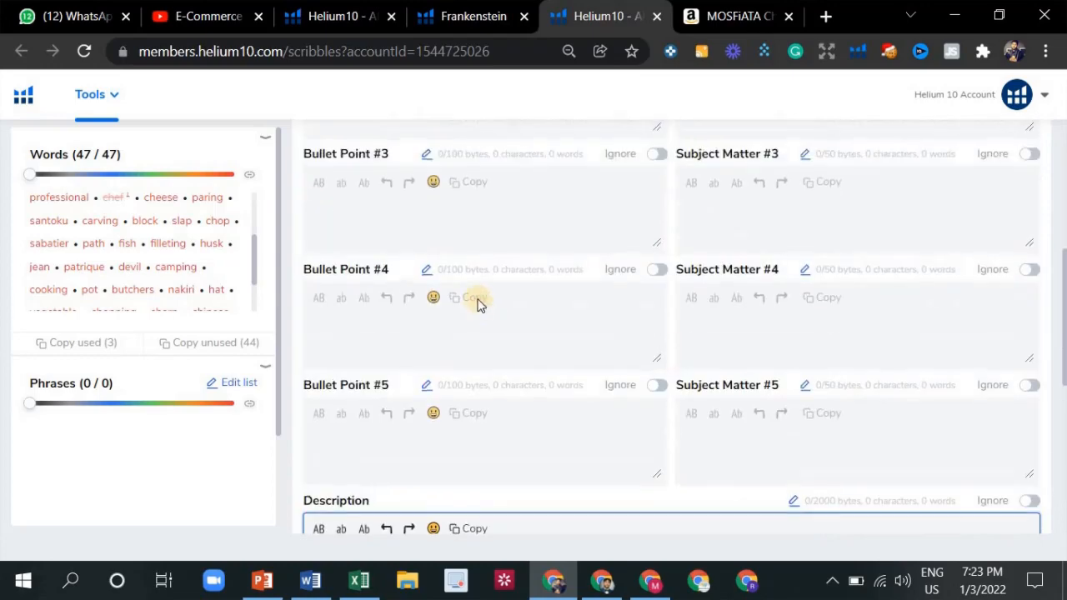
scroll(410, 271, up, 2)
click(506, 245)
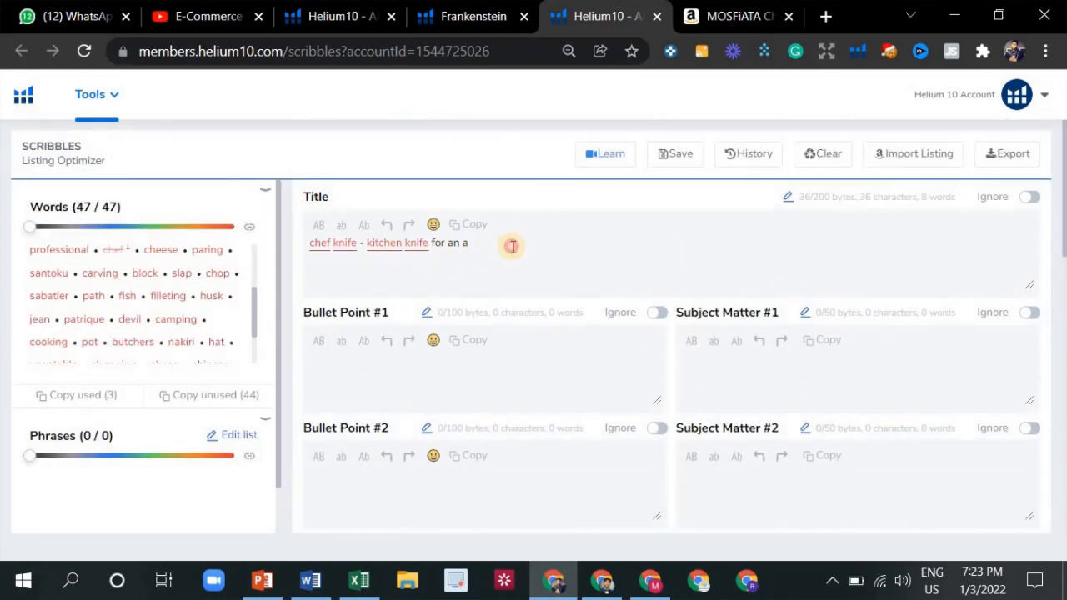
Step: Replace "for an a" at the end of the title with "easy to cut"
drag(447, 243, 428, 242)
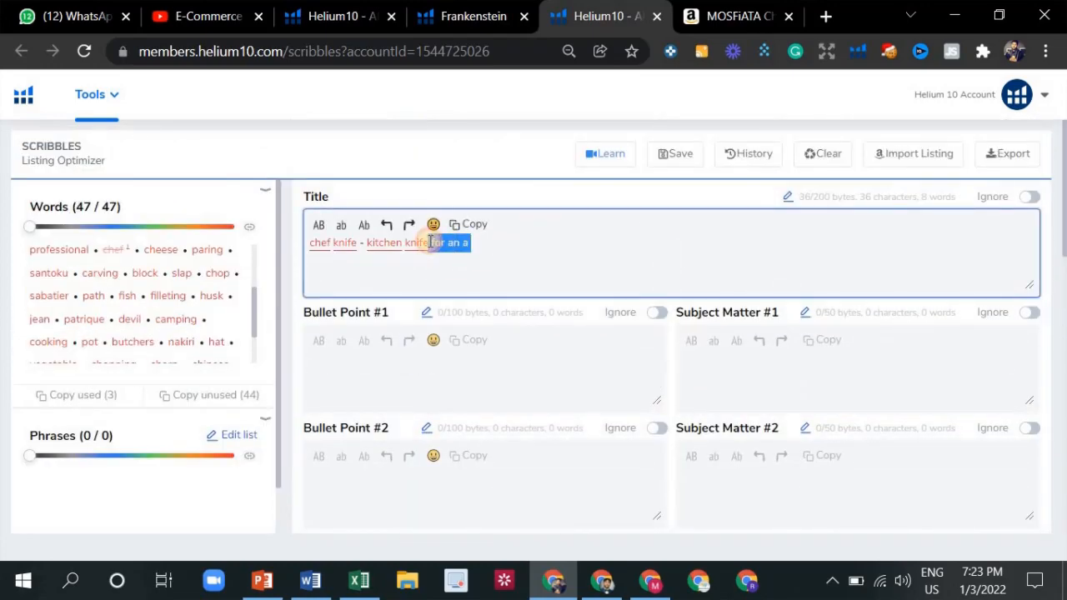
click(500, 244)
drag(500, 244, 430, 241)
click(574, 234)
click(78, 300)
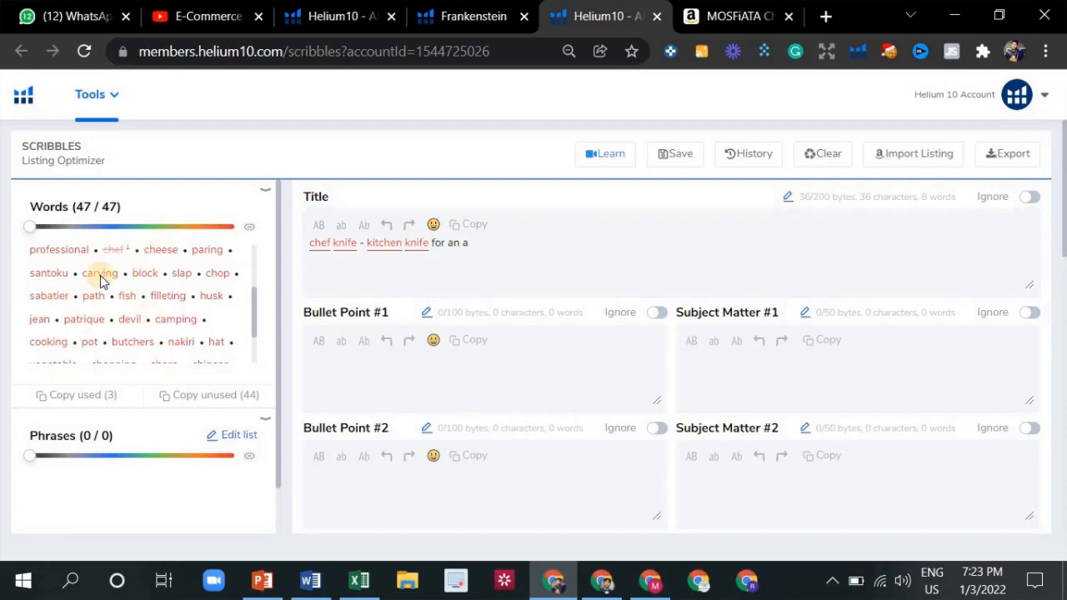
click(500, 241)
drag(470, 242, 432, 242)
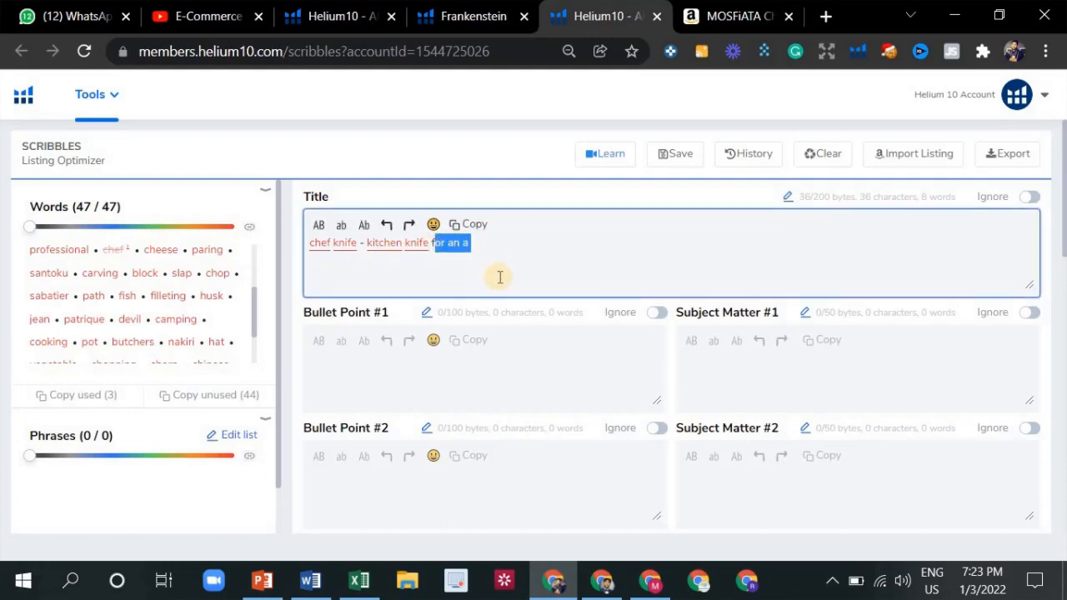
key(BackSpace)
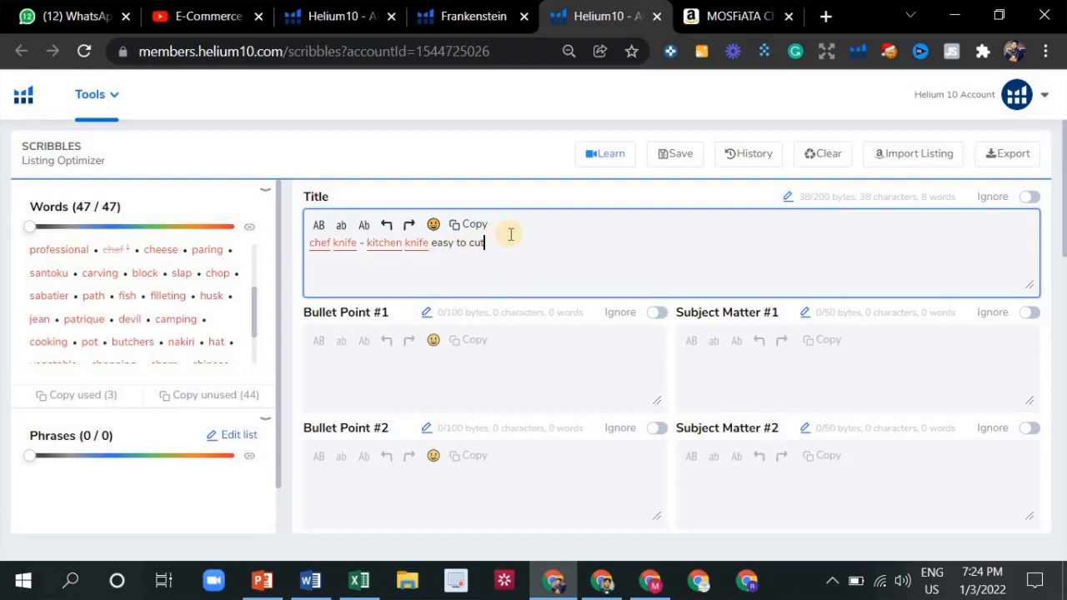
drag(508, 238, 433, 242)
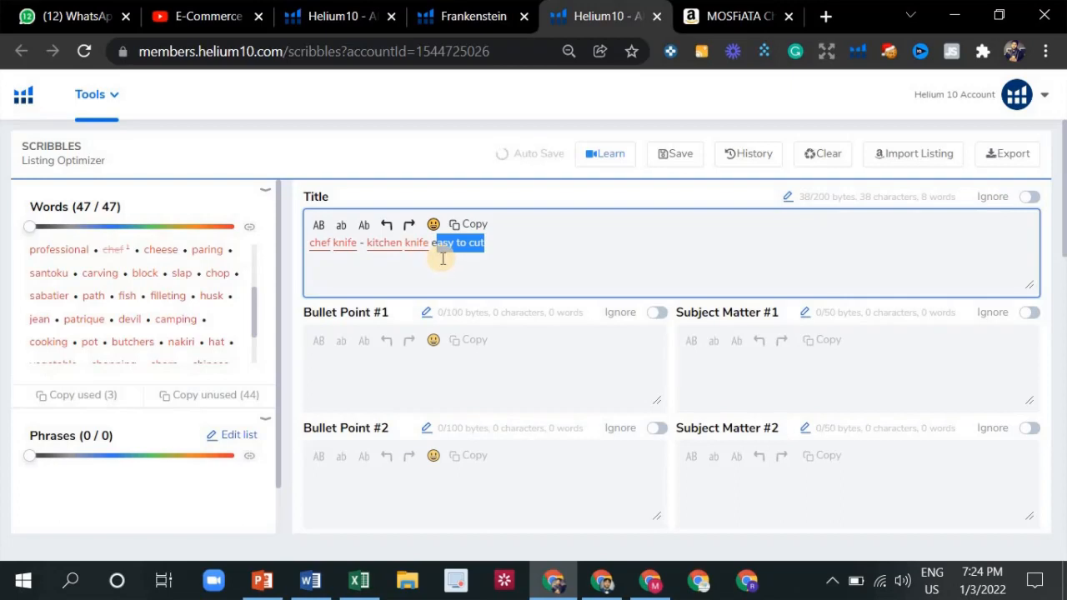
click(500, 238)
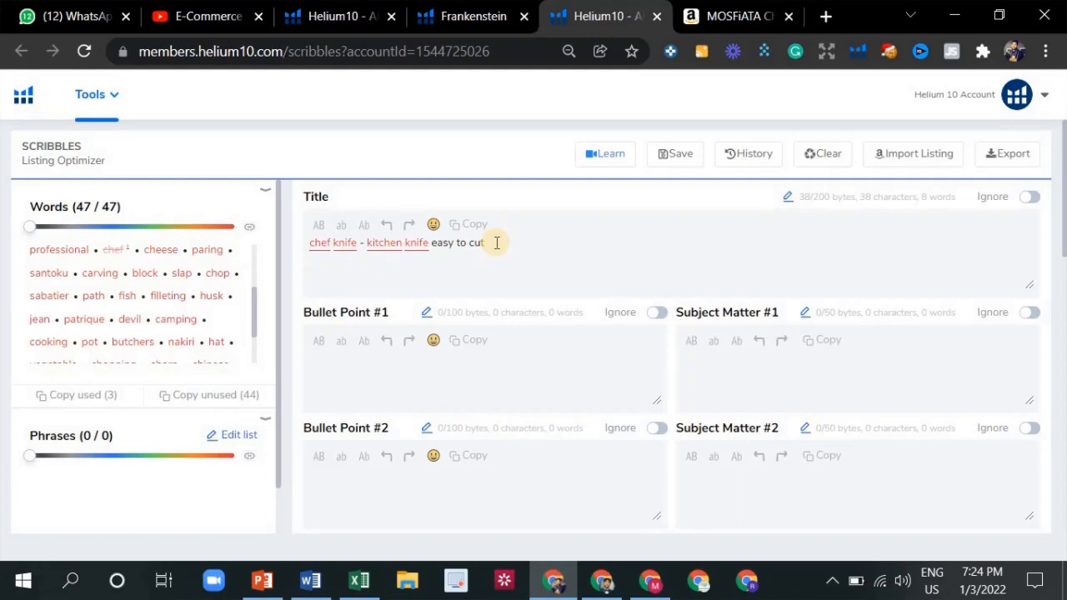
Step: Examine how the bullet points of the MOSFiATA chef knife listing on Amazon are written, starting with the high carbon blade point
click(367, 353)
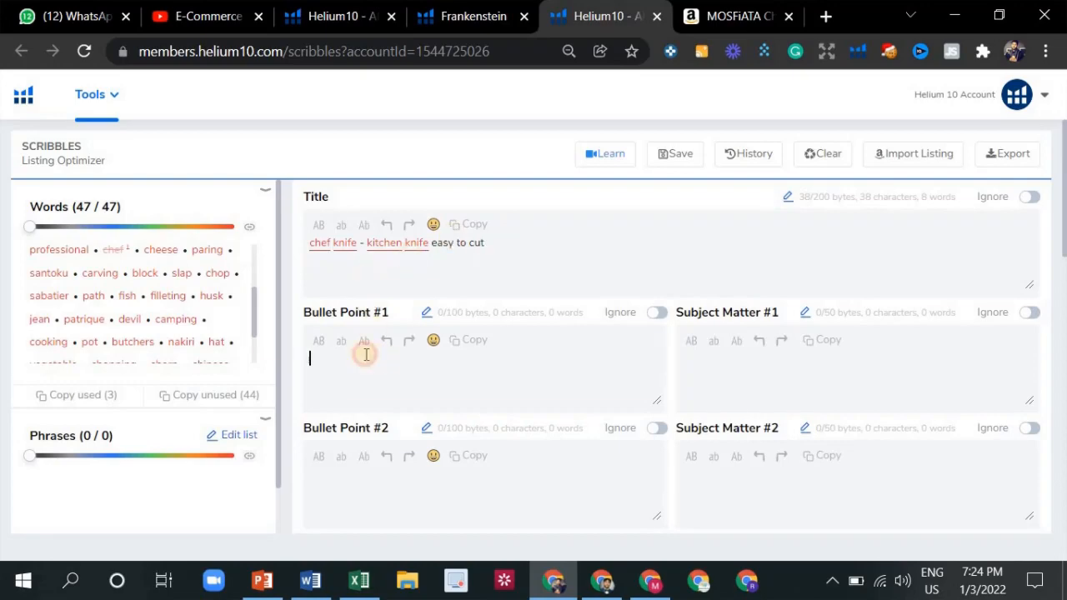
click(717, 16)
scroll(612, 242, down, 5)
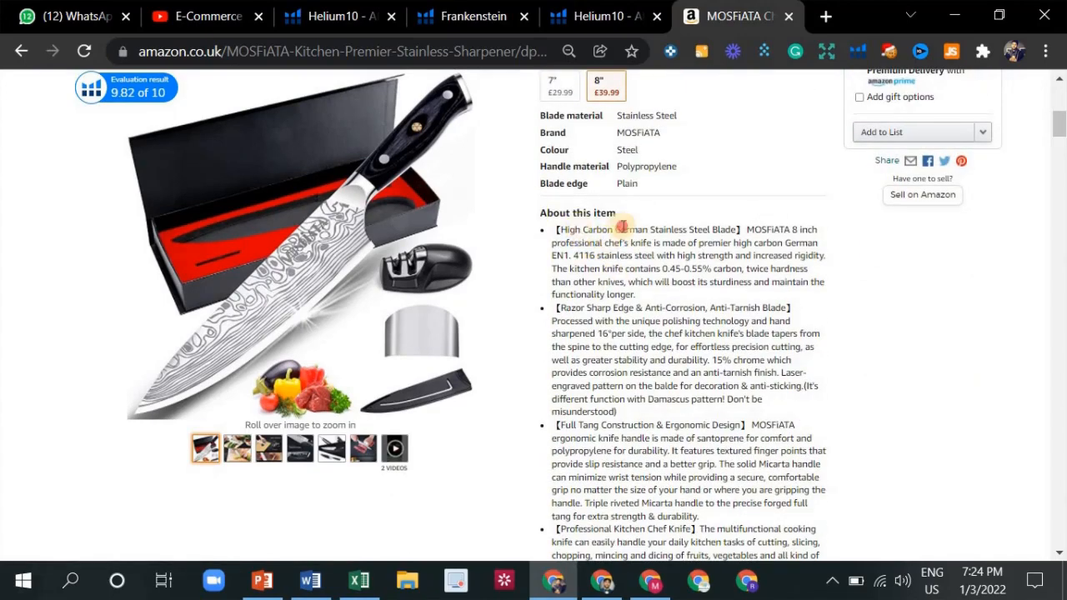
drag(553, 231, 779, 232)
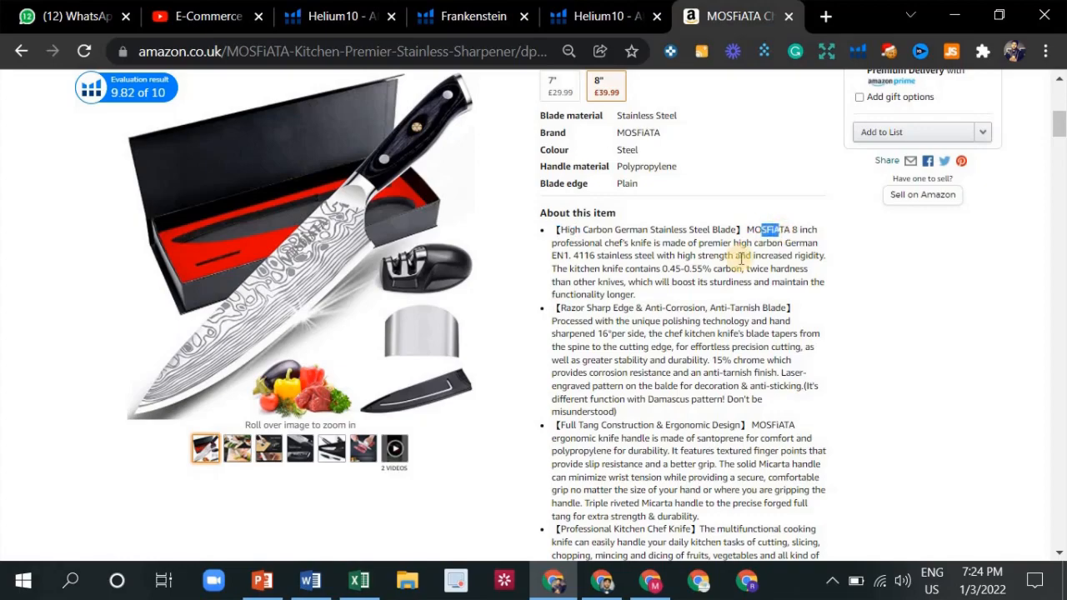
click(722, 268)
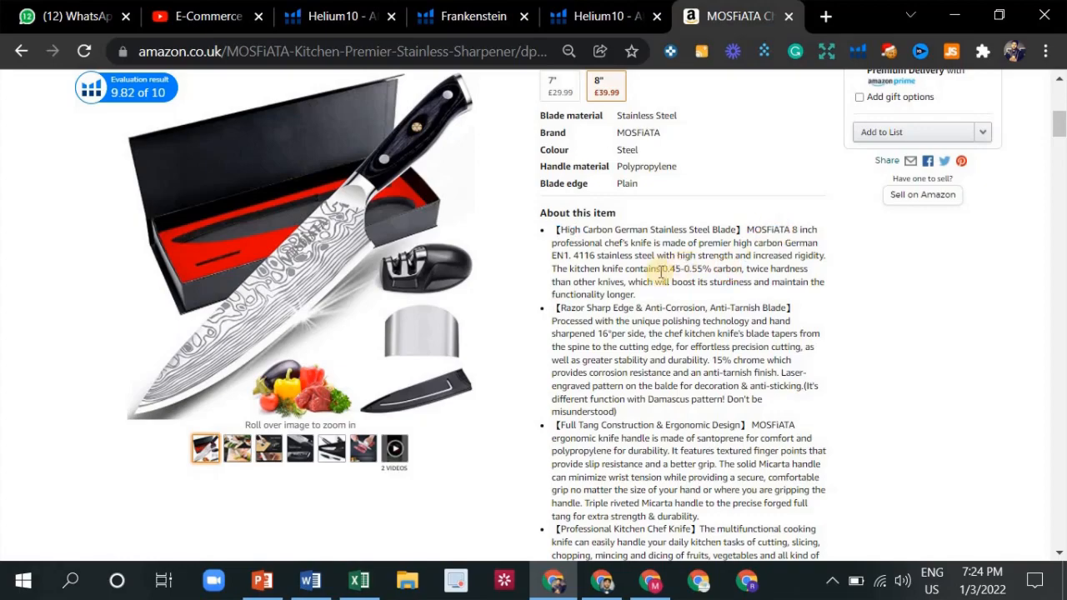
scroll(679, 314, up, 7)
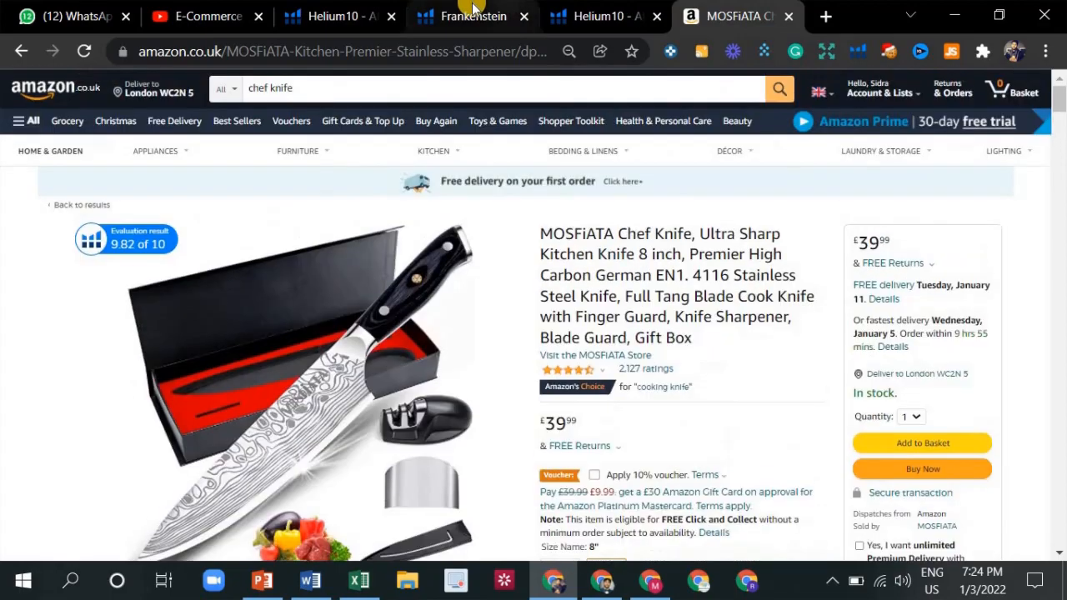
Step: Check the input phrases and processed keyword list in Frankenstein, then return to the MOSFiATA listing
click(472, 10)
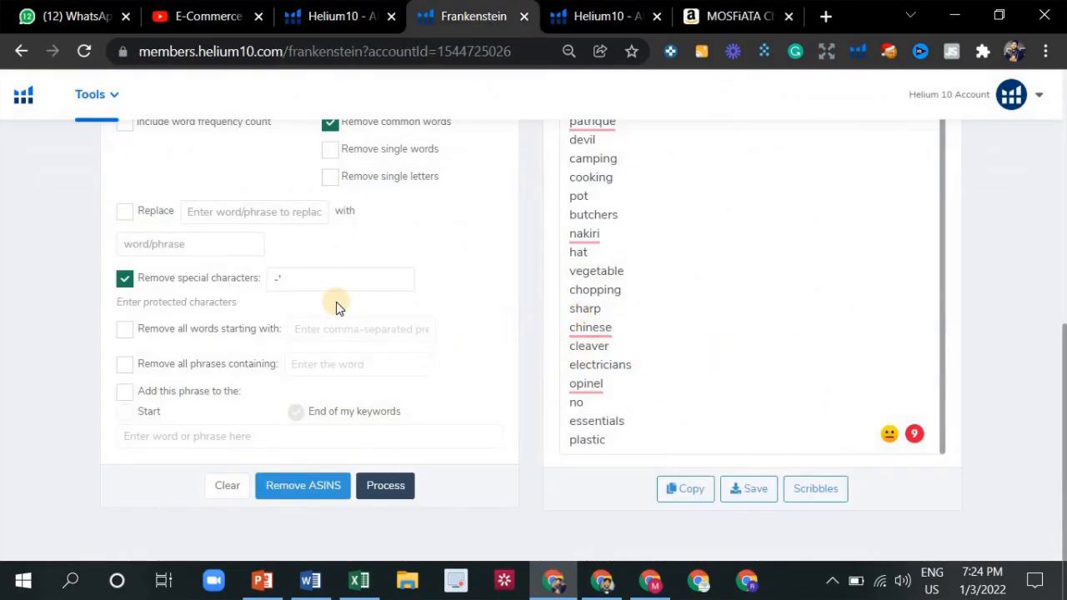
scroll(429, 317, up, 5)
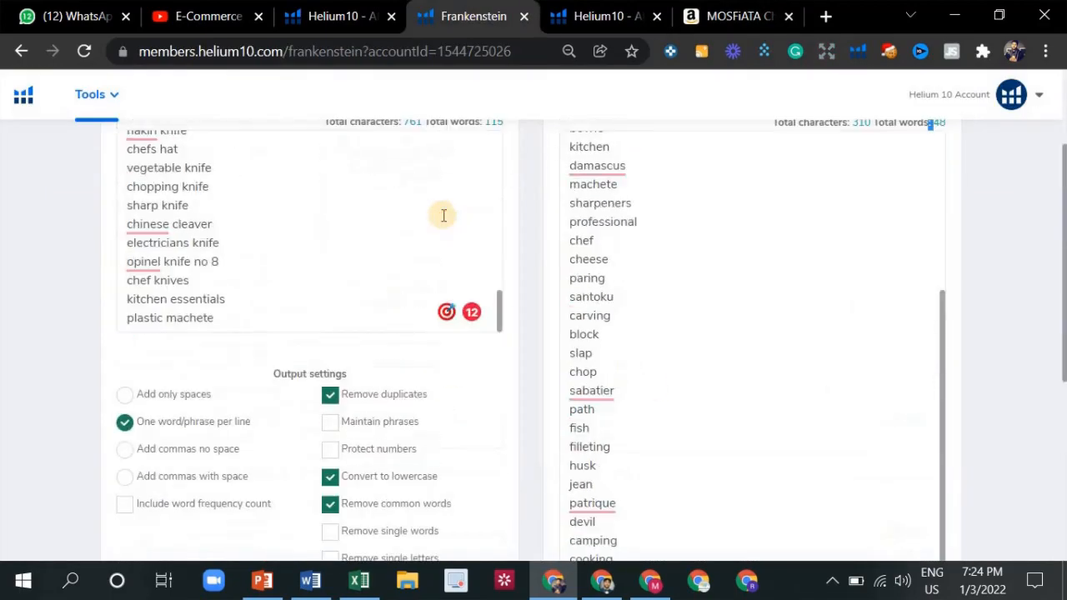
click(712, 14)
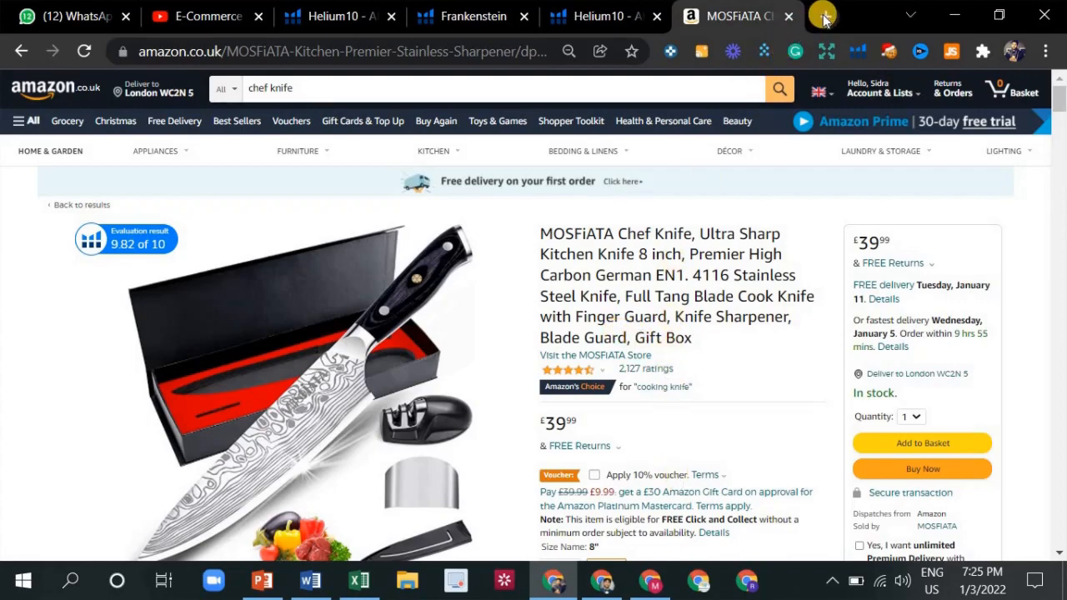
Step: Look through the installed browser extensions for a writing assistant
click(985, 53)
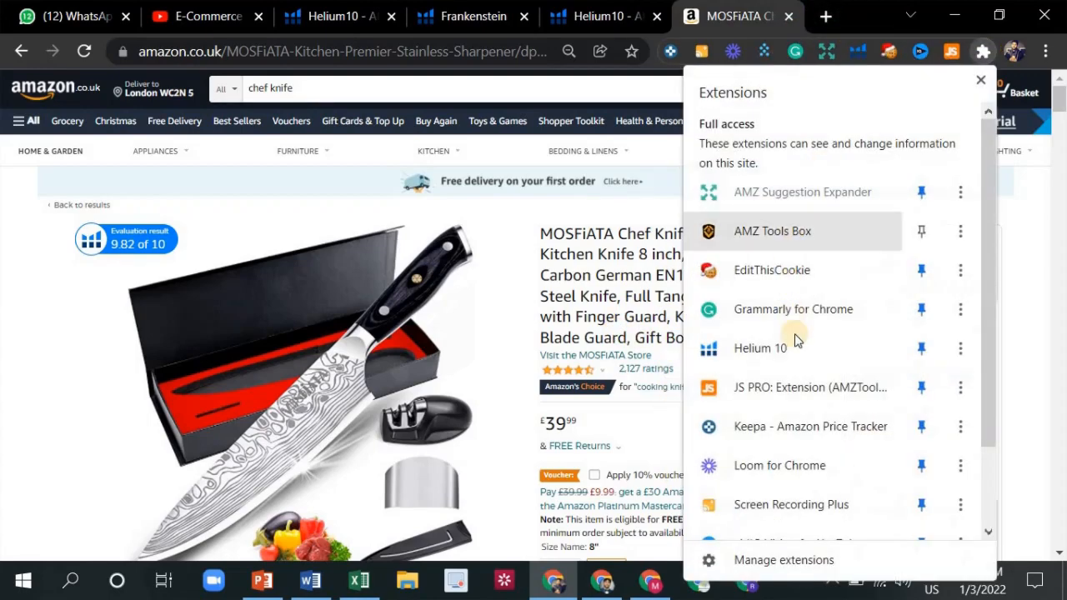
scroll(806, 395, down, 1)
scroll(791, 408, up, 3)
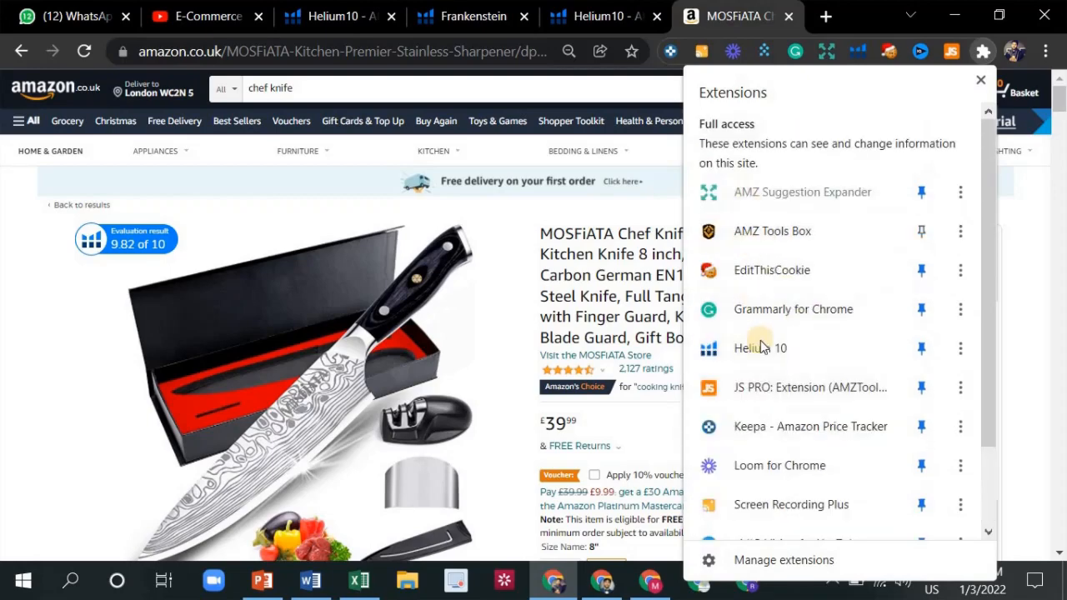
scroll(787, 494, down, 3)
click(1030, 377)
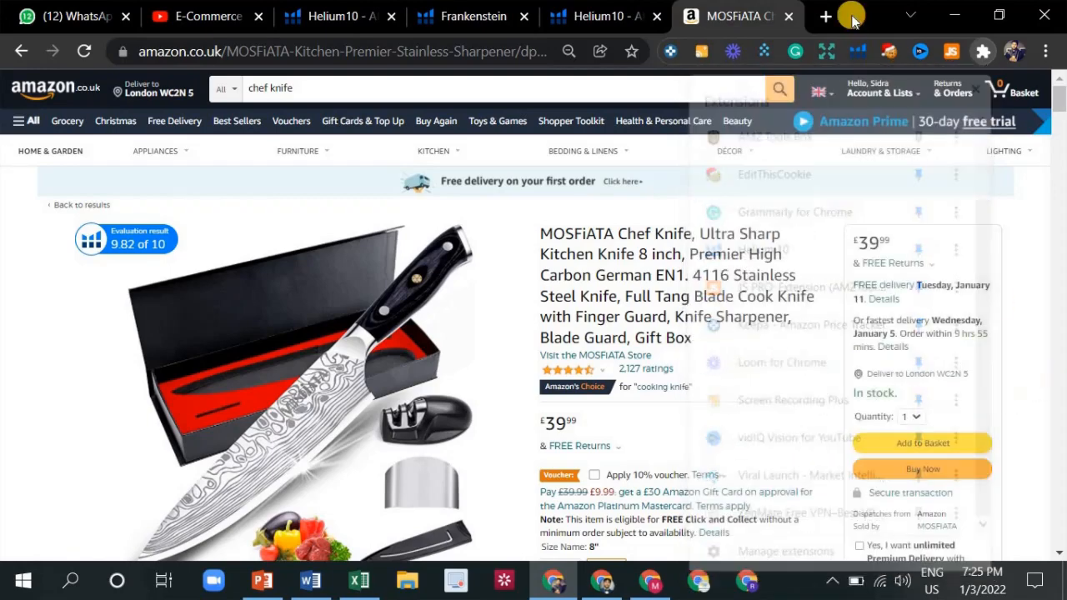
Step: Search Google for "wordtune extension" and open the Chrome Web Store page for Wordtune - AI-powered Writing Companion
click(823, 16)
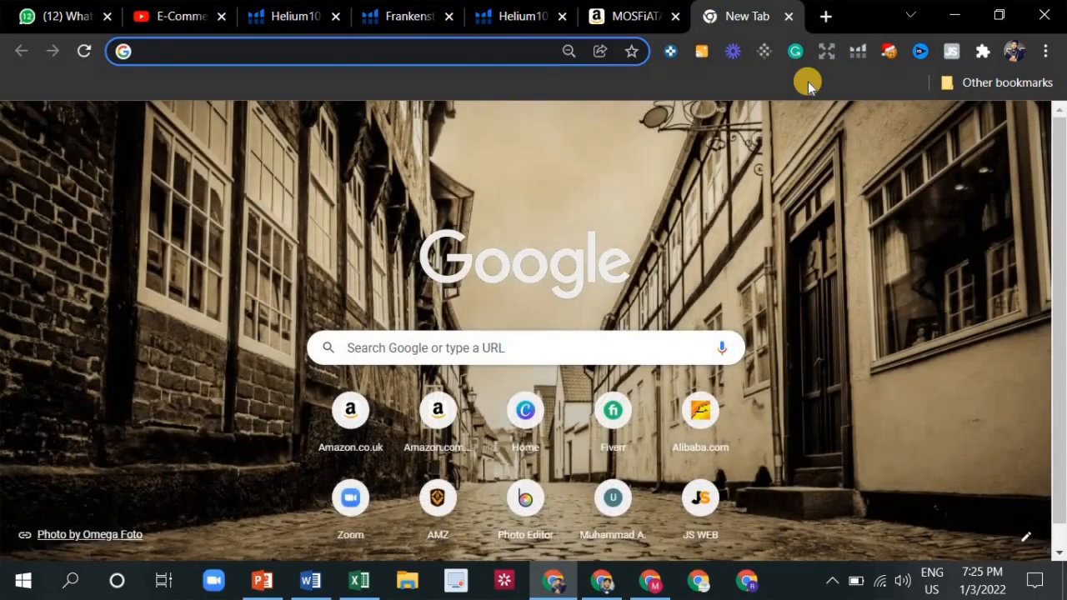
text(wordtune)
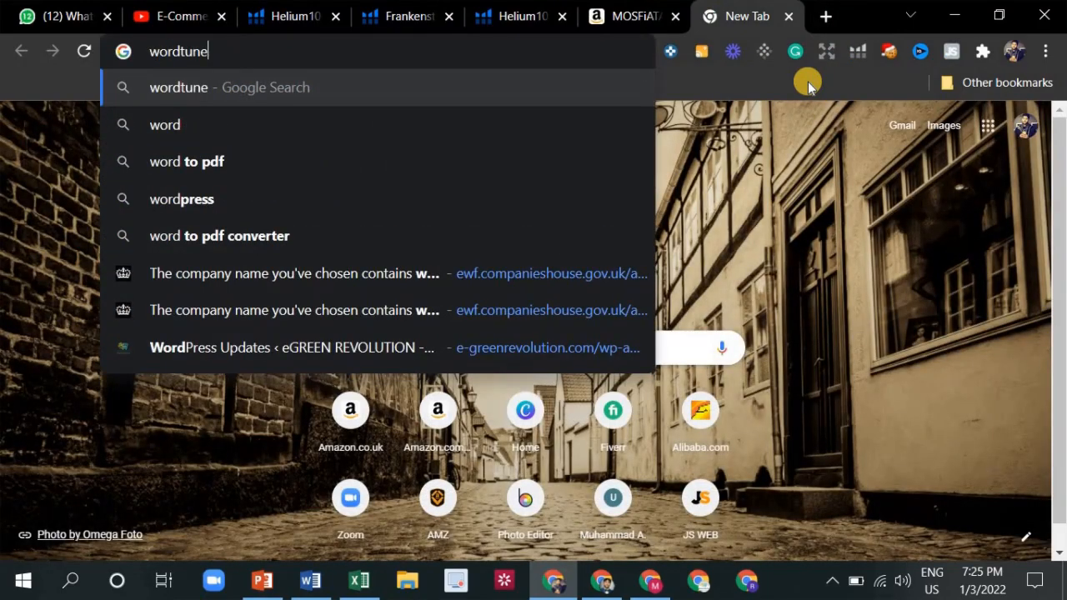
click(528, 121)
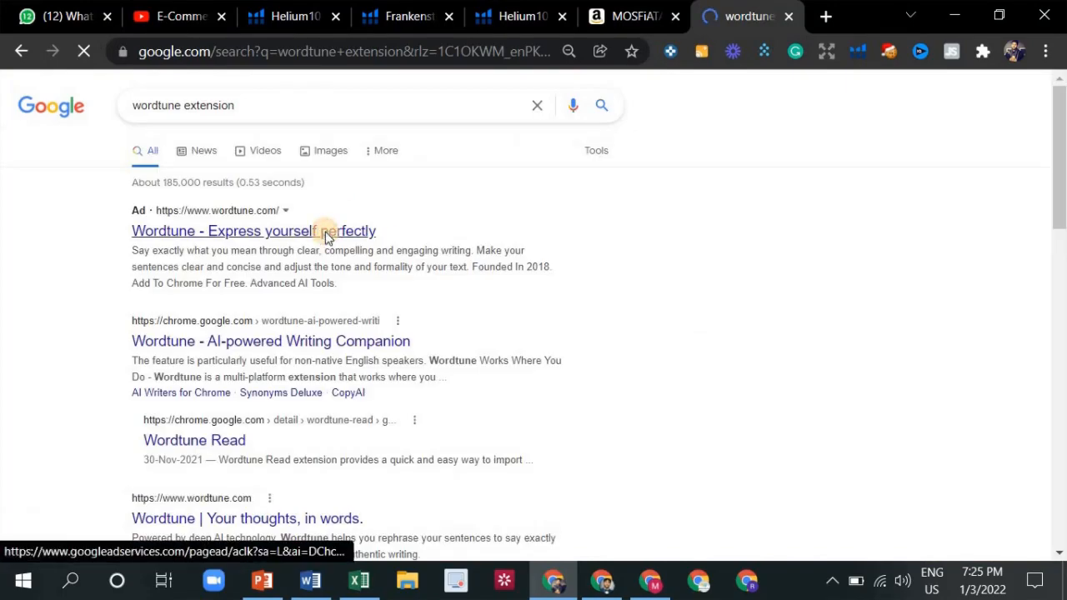
click(320, 227)
click(20, 50)
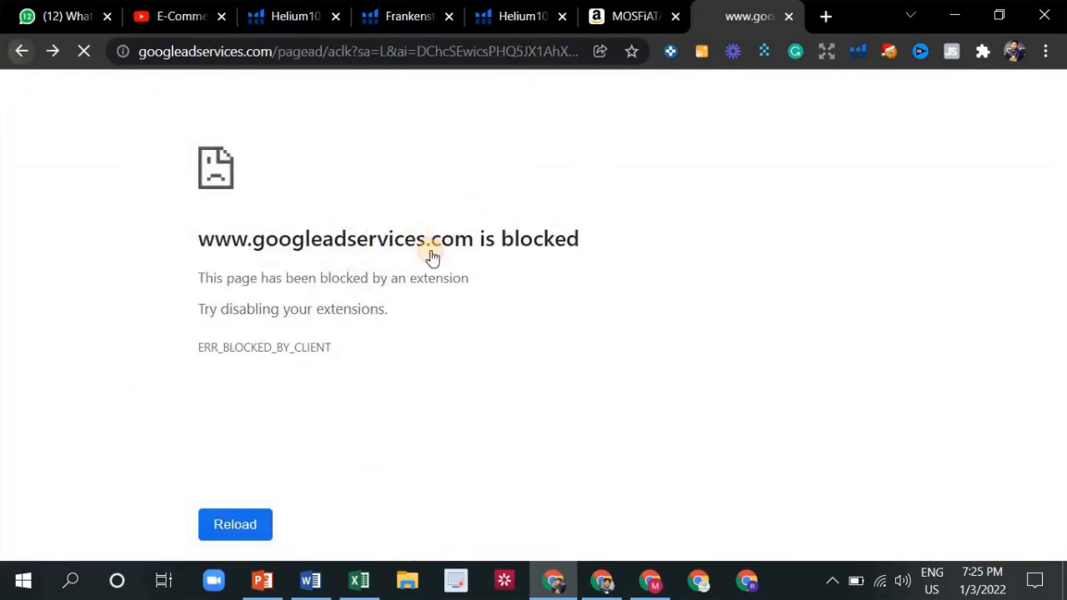
scroll(250, 259, down, 1)
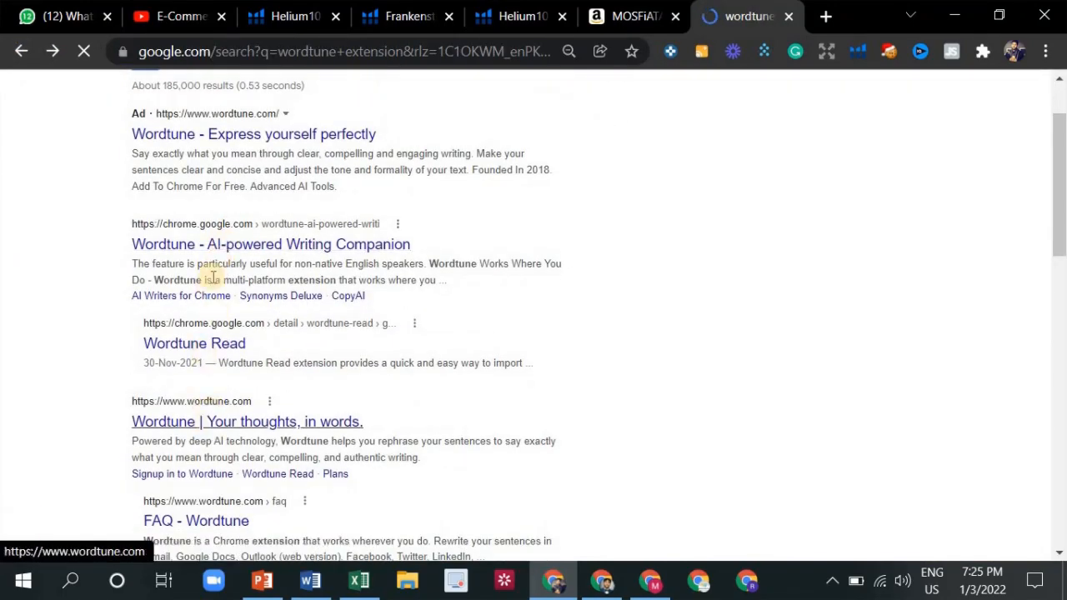
click(211, 248)
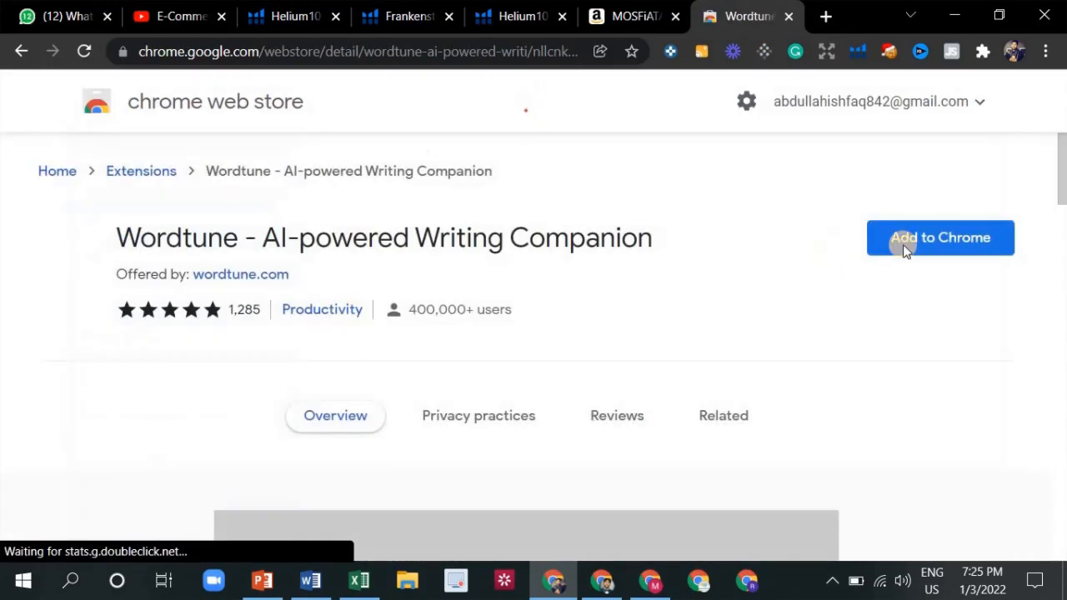
Step: Add the Wordtune extension to Chrome and dismiss the installation notice
click(903, 241)
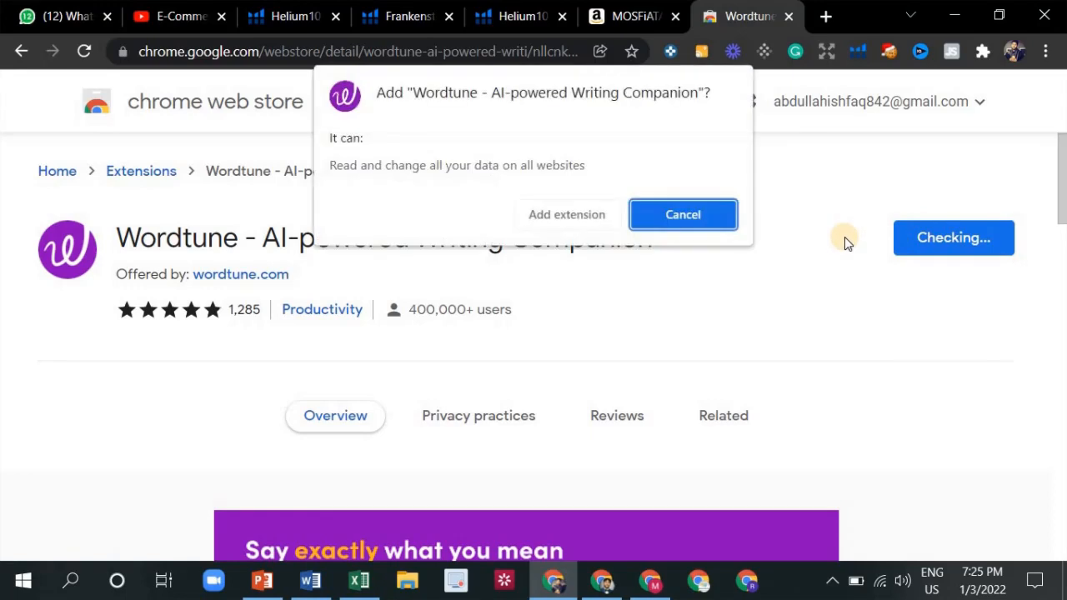
click(594, 216)
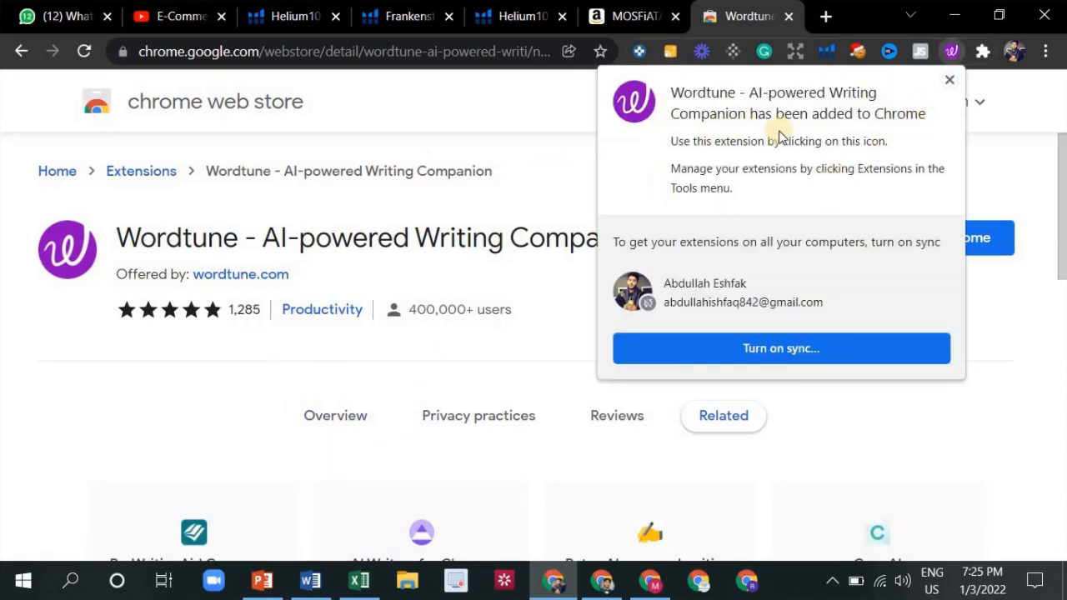
click(949, 79)
Step: Look for Wordtune among the installed extensions, then close its sign-up page and the Chrome Web Store page
click(982, 52)
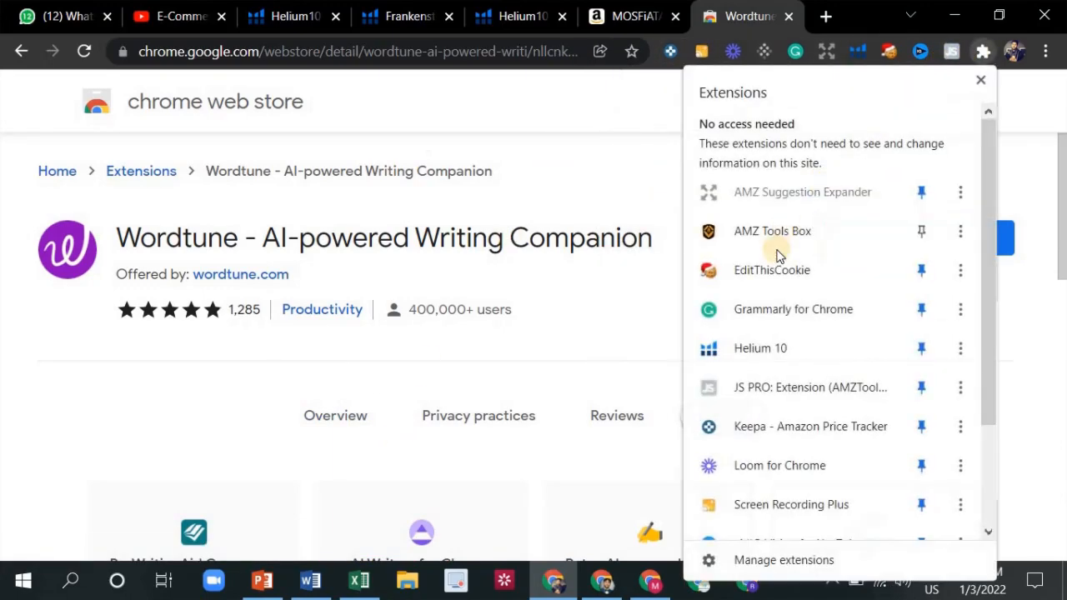
scroll(773, 330, down, 2)
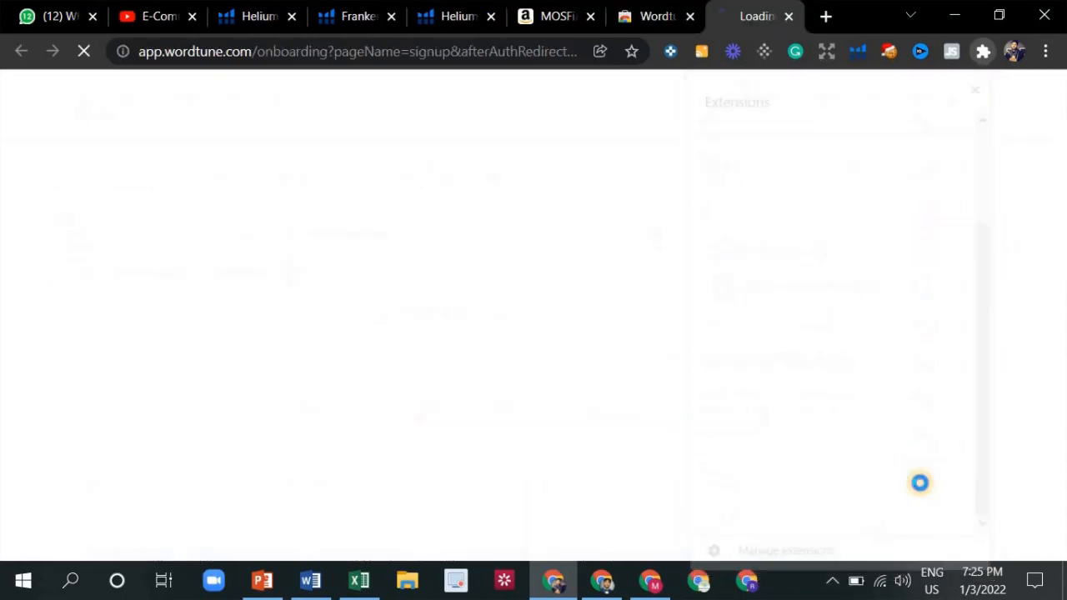
click(646, 9)
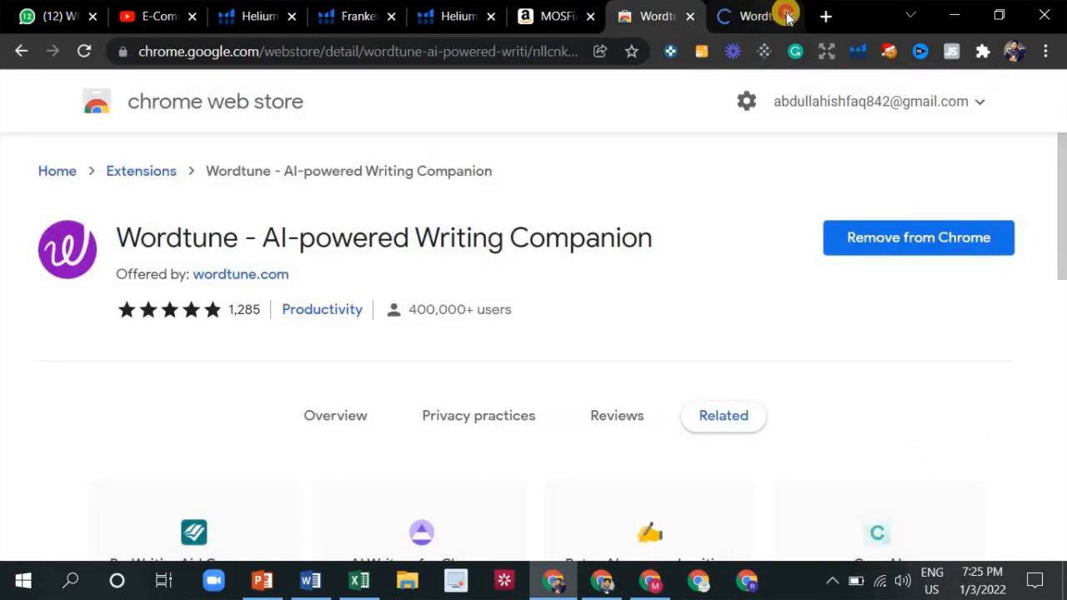
click(789, 16)
click(788, 16)
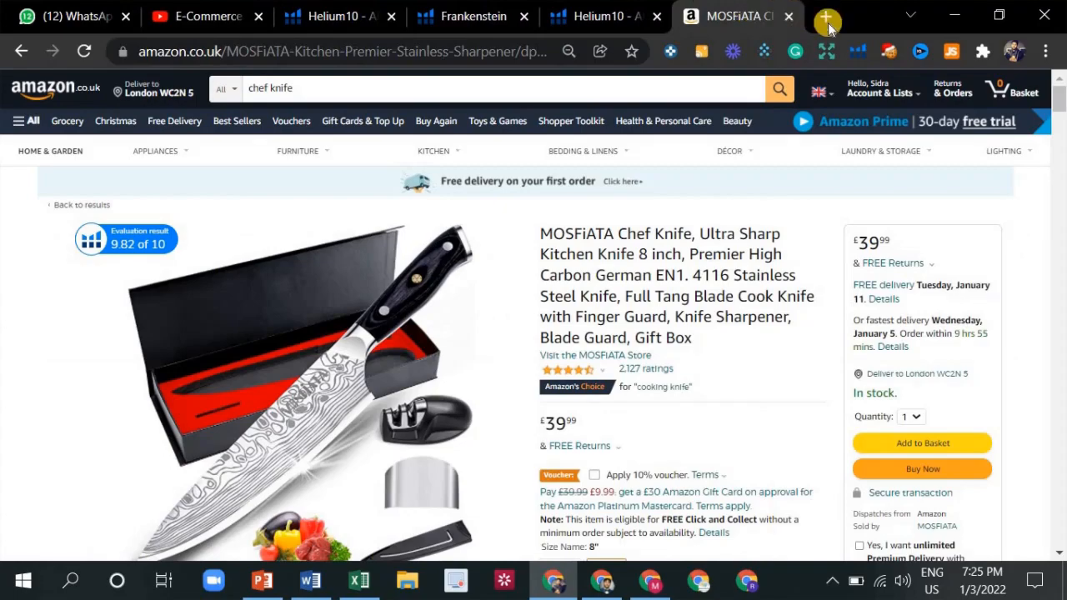
Step: Pin the Wordtune extension to the browser toolbar
click(984, 52)
scroll(785, 369, down, 2)
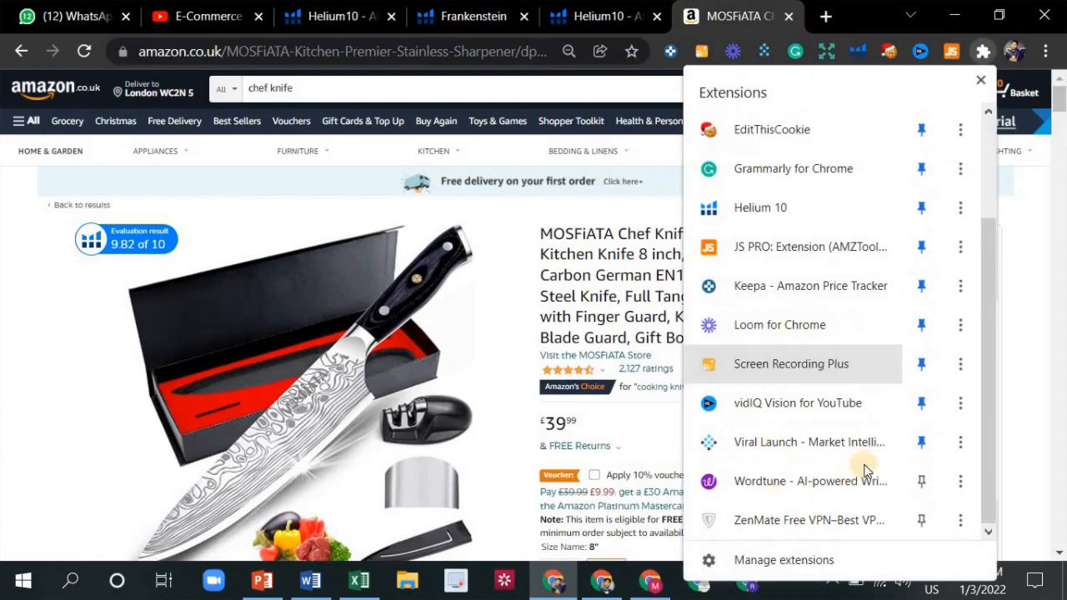
click(921, 481)
click(1024, 369)
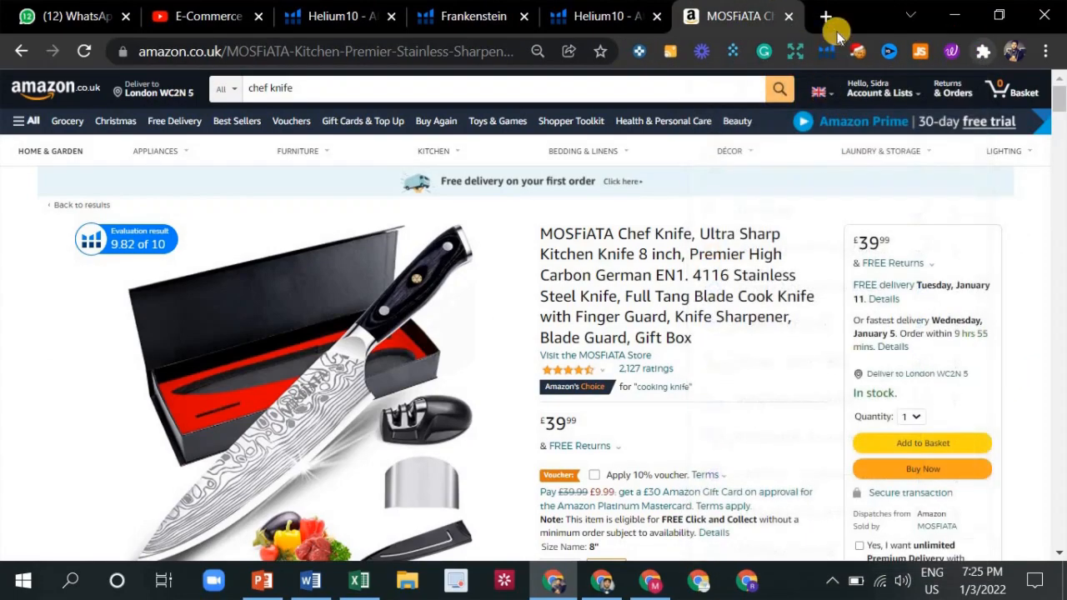
Step: Search Google for "google docs" in a new tab
click(825, 16)
text(googlw)
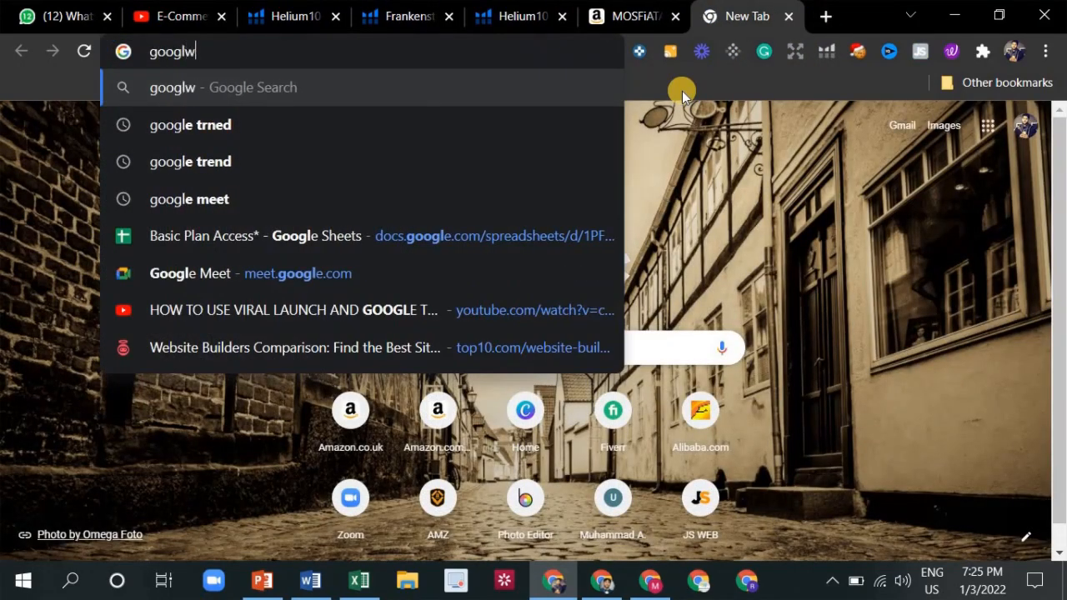
key(BackSpace)
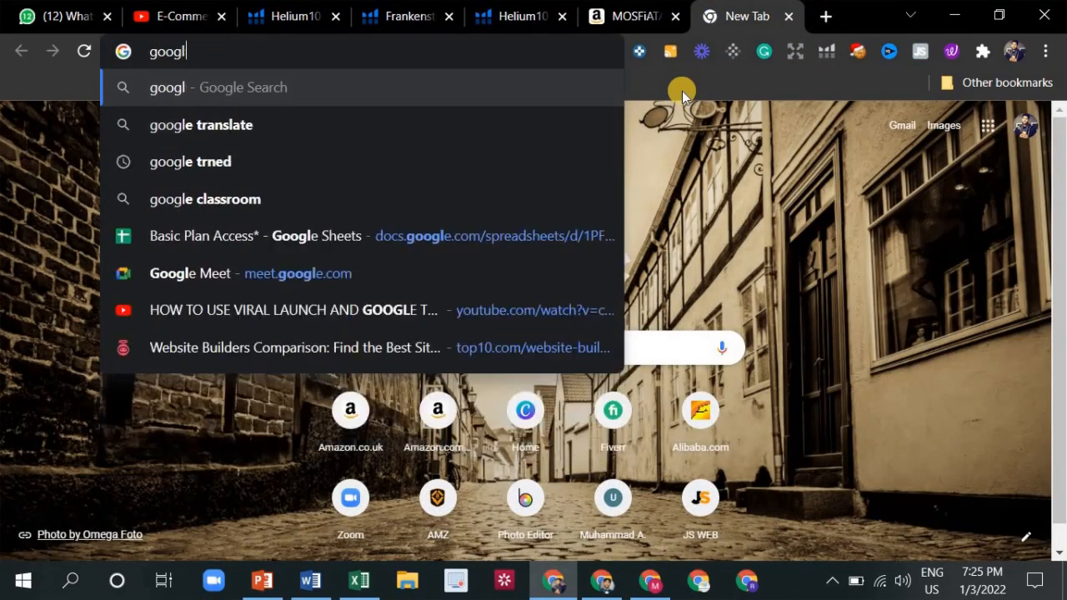
text(e docs)
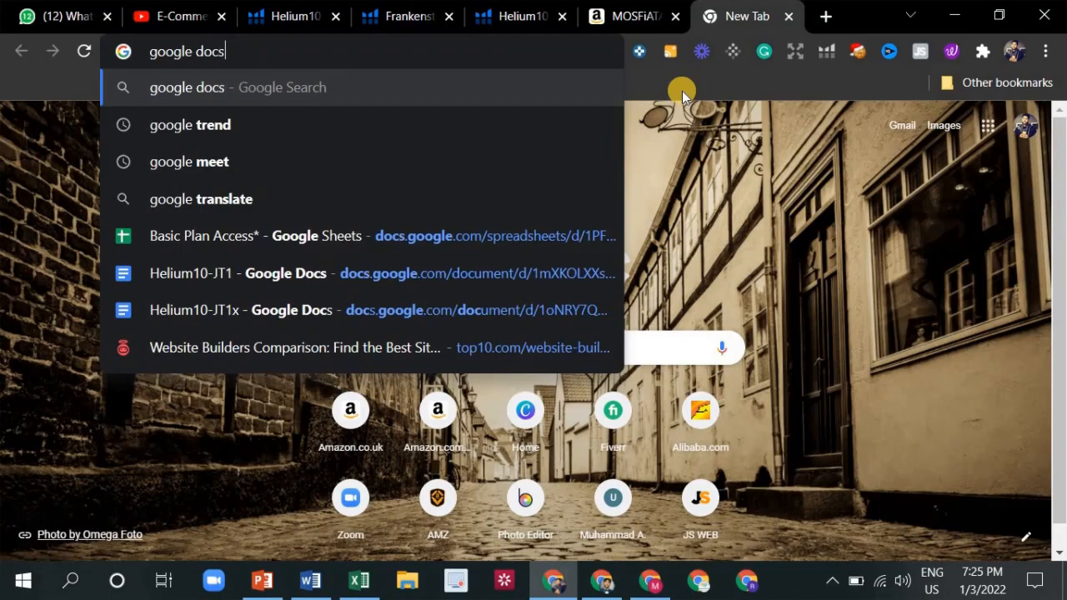
key(Return)
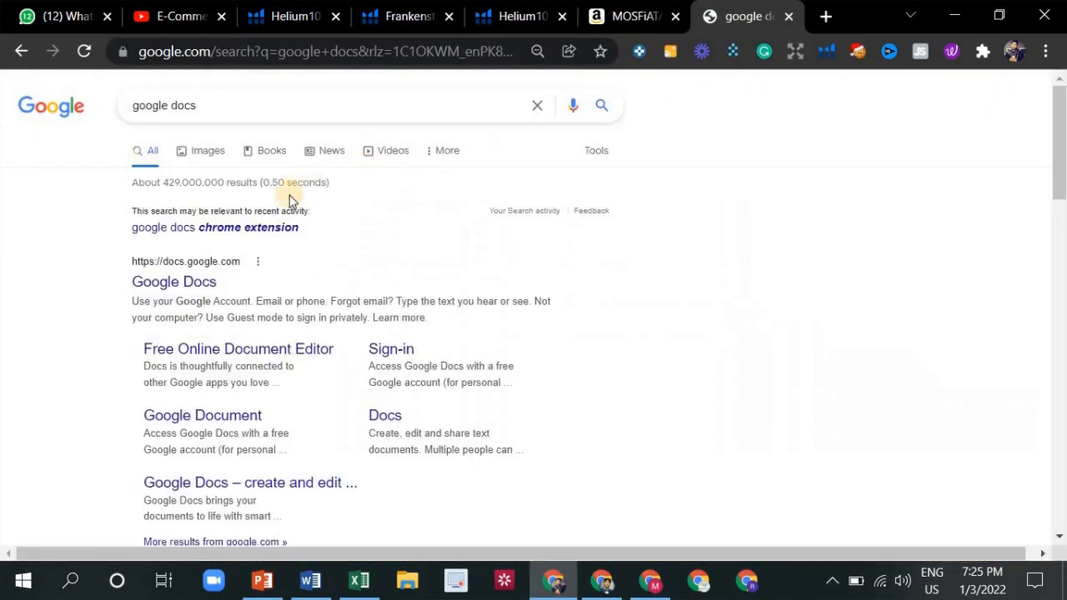
Step: Create a blank Google Docs document and write a sample sentence beginning "My name is" followed by a first name
click(192, 283)
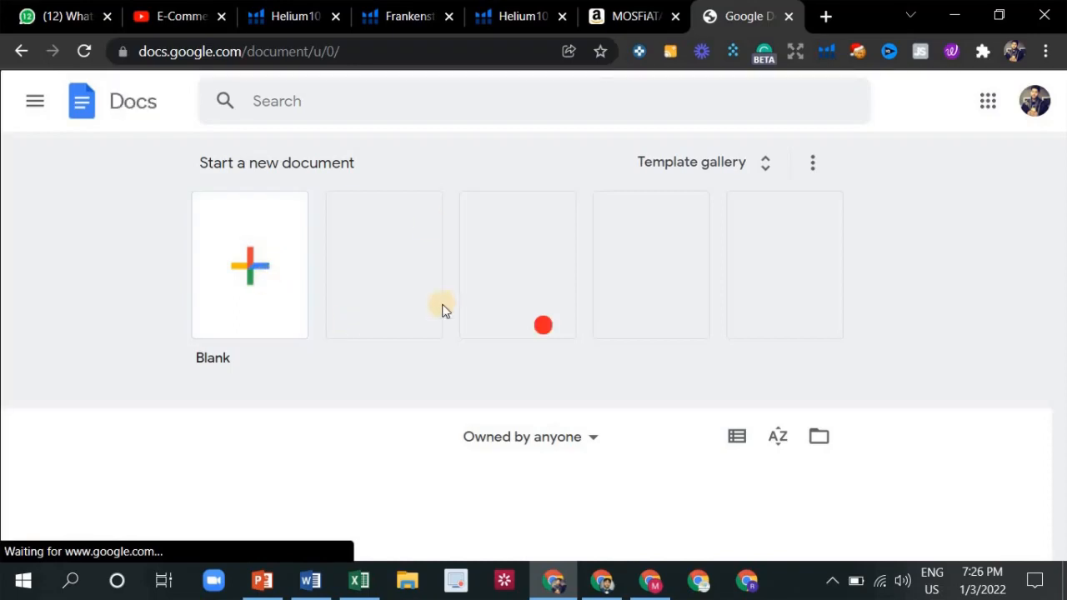
click(284, 250)
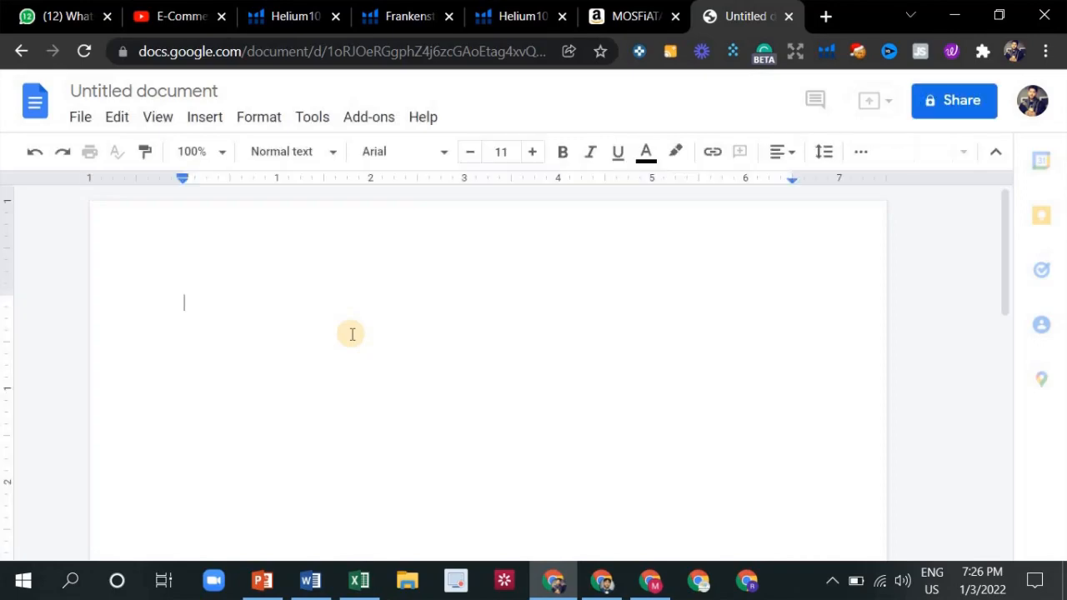
text(My nam)
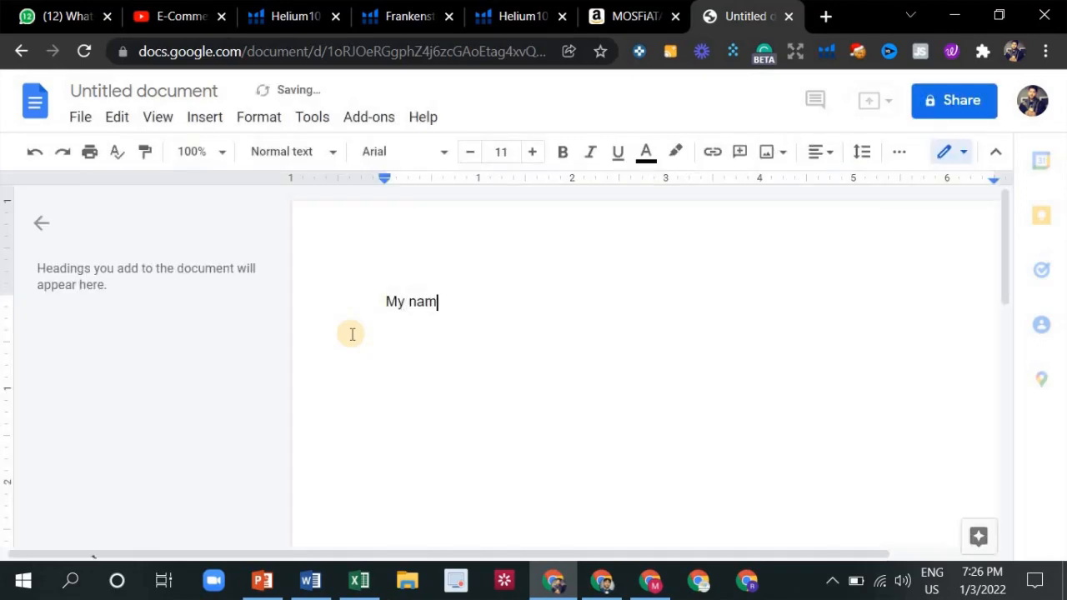
text(e i)
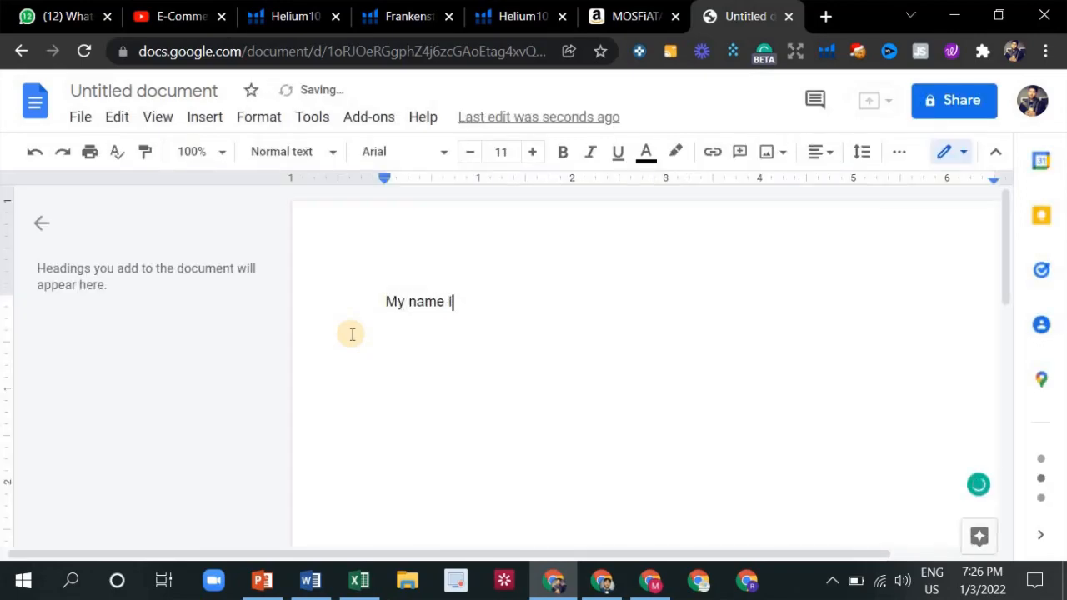
text(s abdullah)
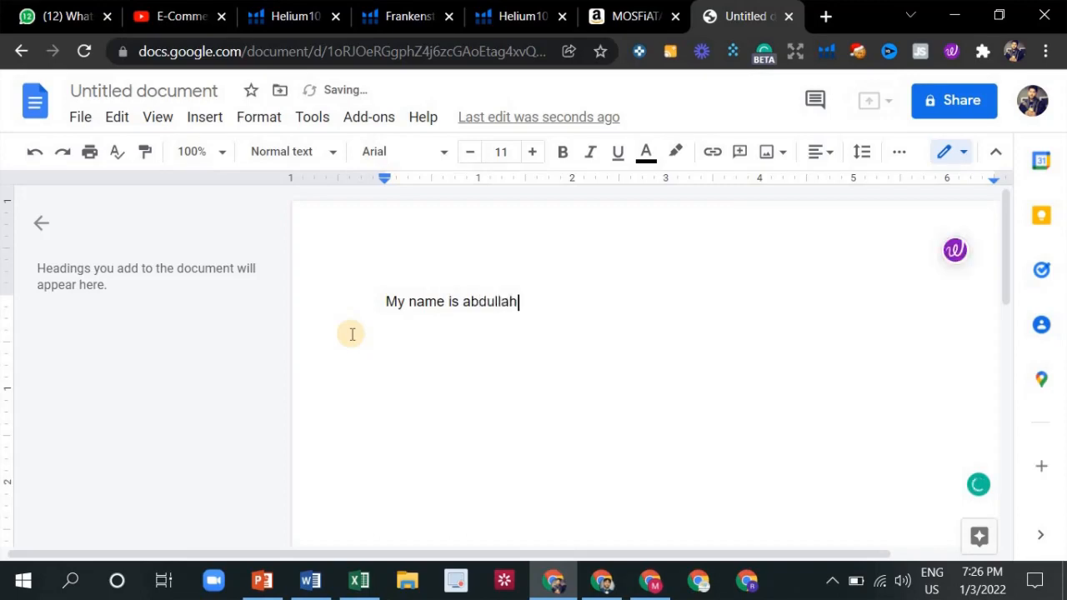
Step: Request Wordtune rewrites of the sample sentence, pass the robot check, review the suggestions and close them without choosing one
triple_click(491, 302)
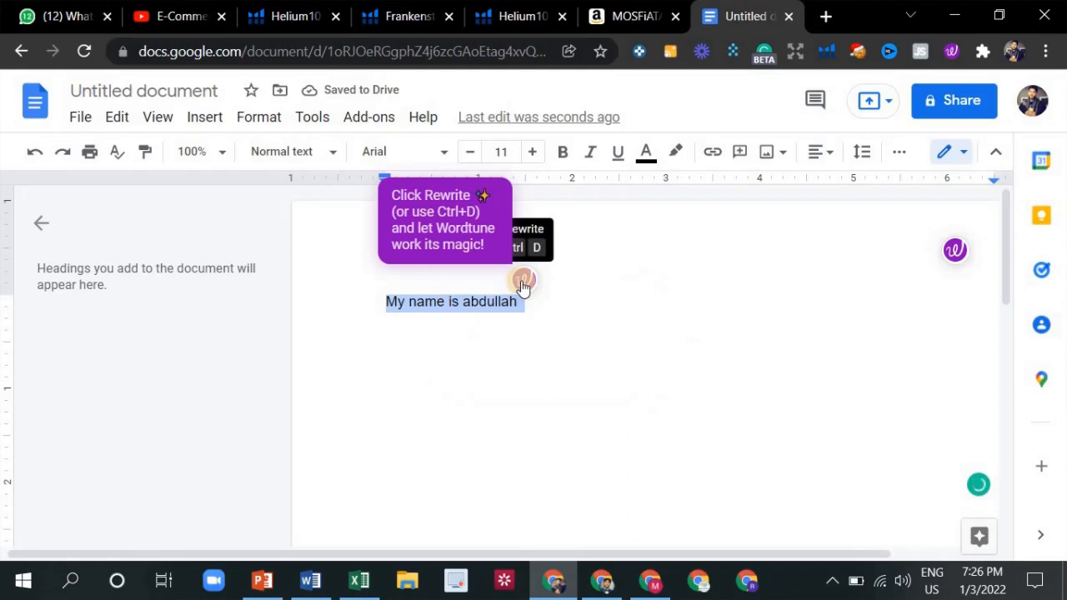
click(523, 281)
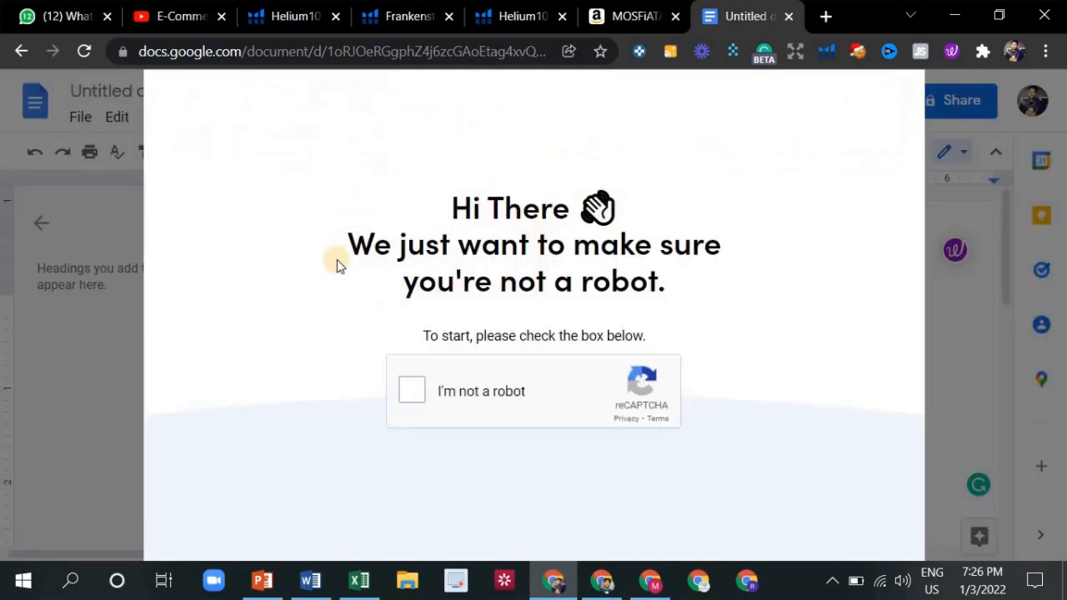
click(411, 389)
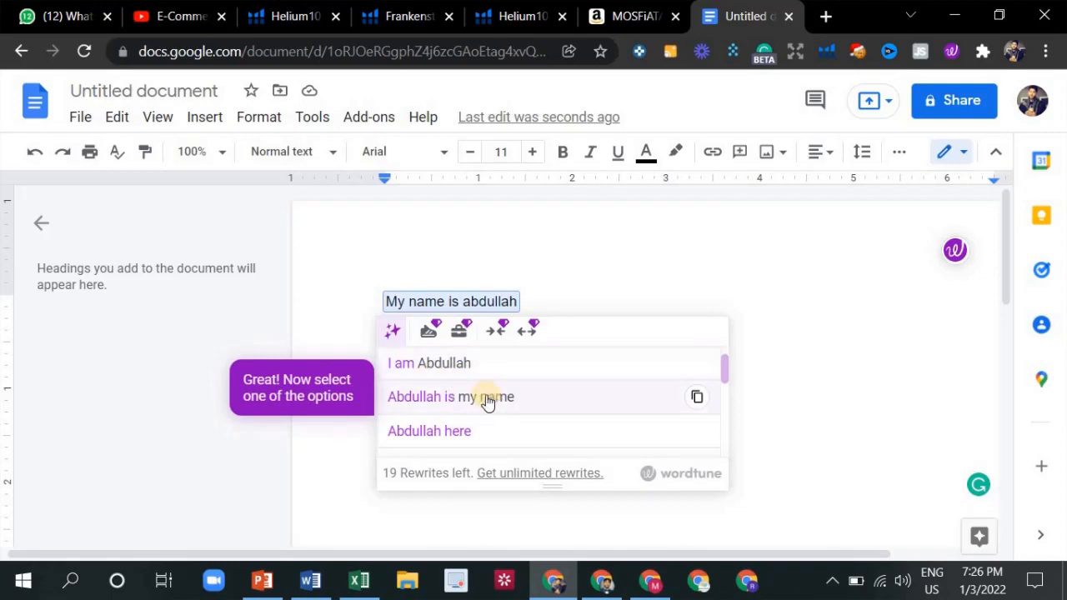
scroll(488, 405, down, 2)
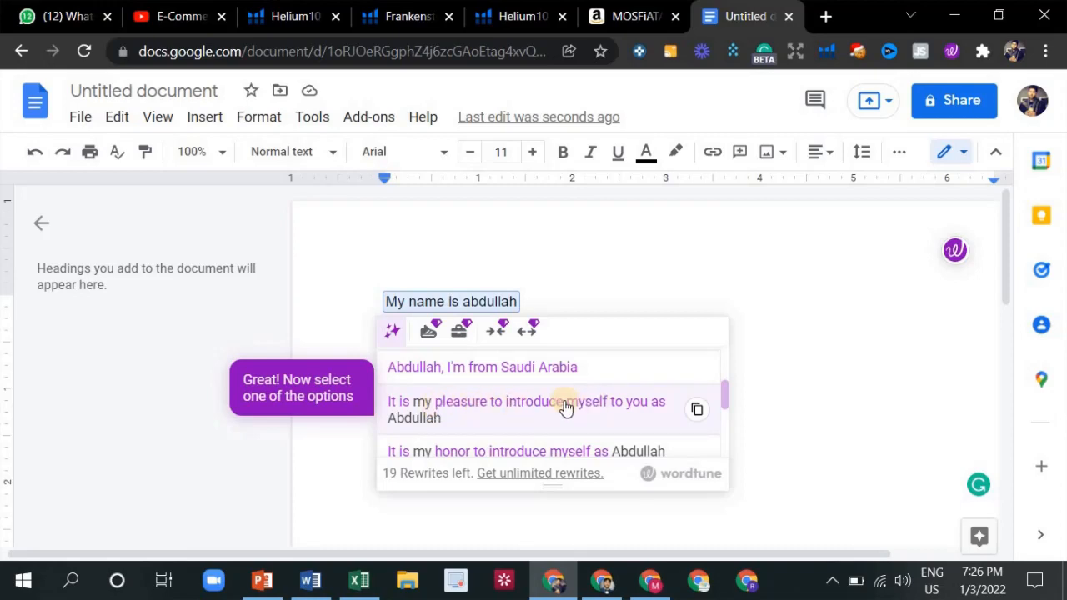
click(558, 297)
Step: Replace the sample sentence with the first sentence of the Exquisite Gift Box bullet copied from the MOSFiATA Amazon listing
drag(480, 311, 389, 313)
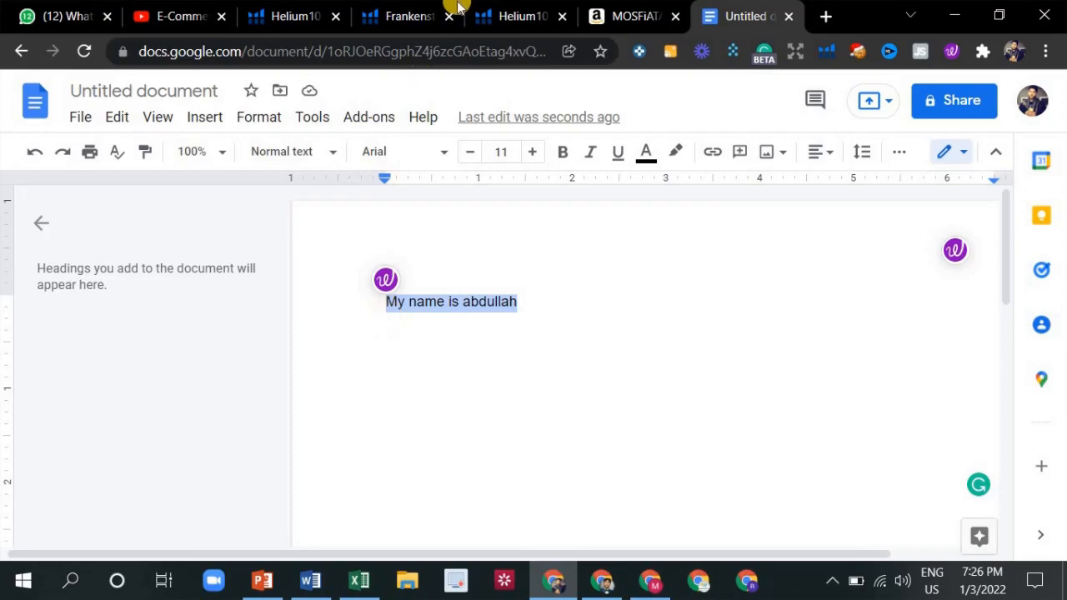
click(610, 13)
scroll(638, 333, down, 3)
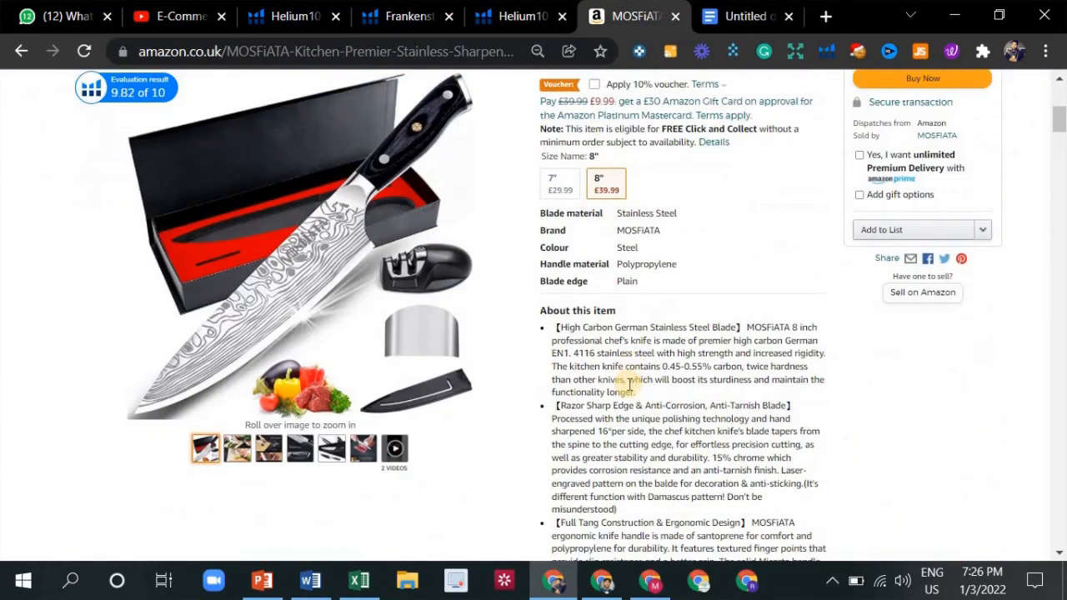
scroll(594, 448, down, 1)
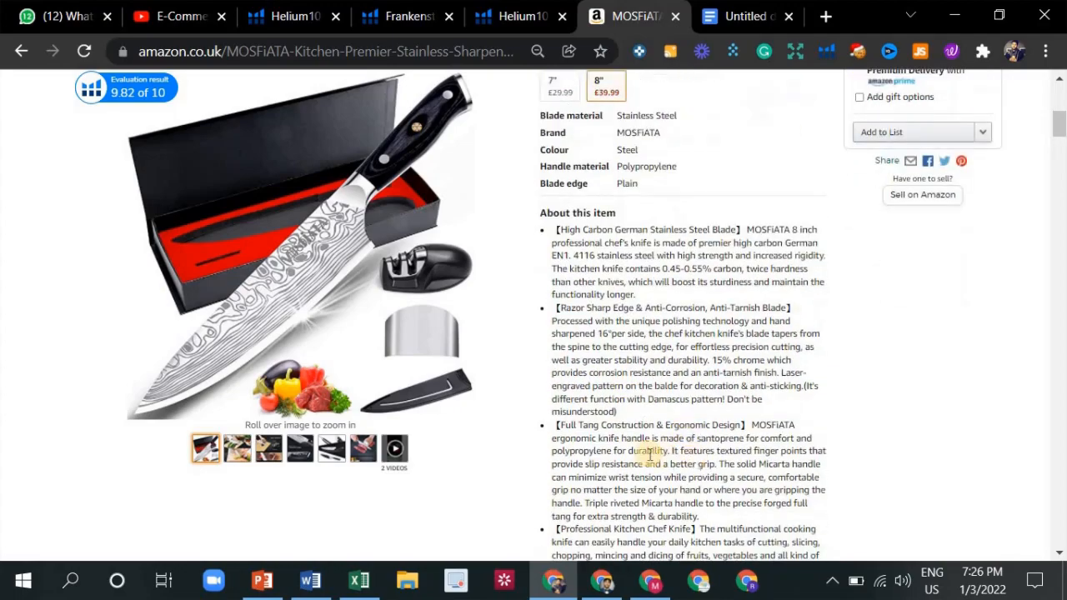
scroll(630, 463, down, 2)
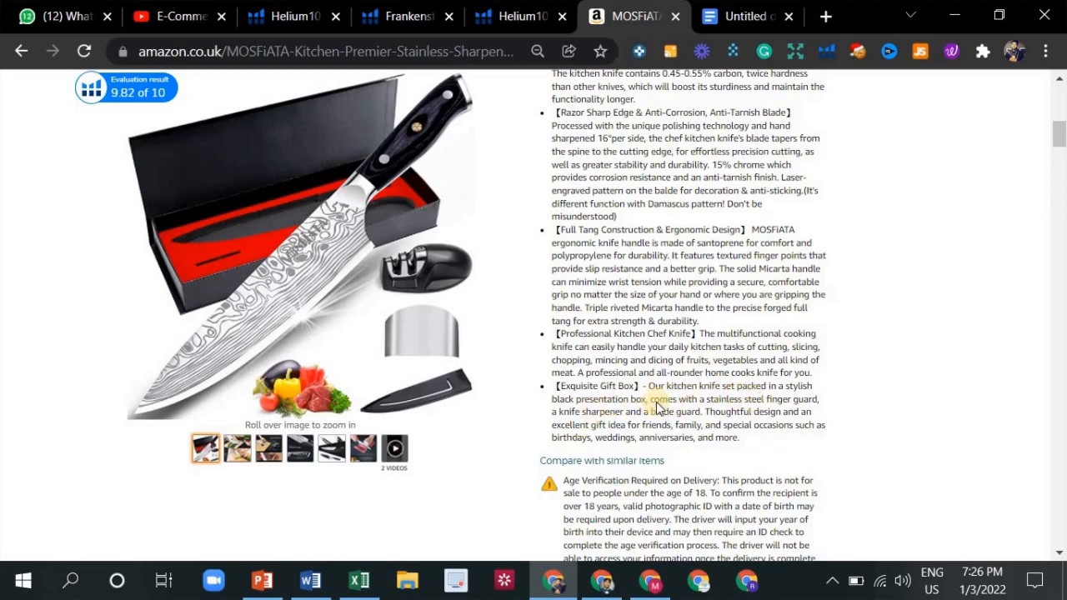
drag(650, 386, 669, 414)
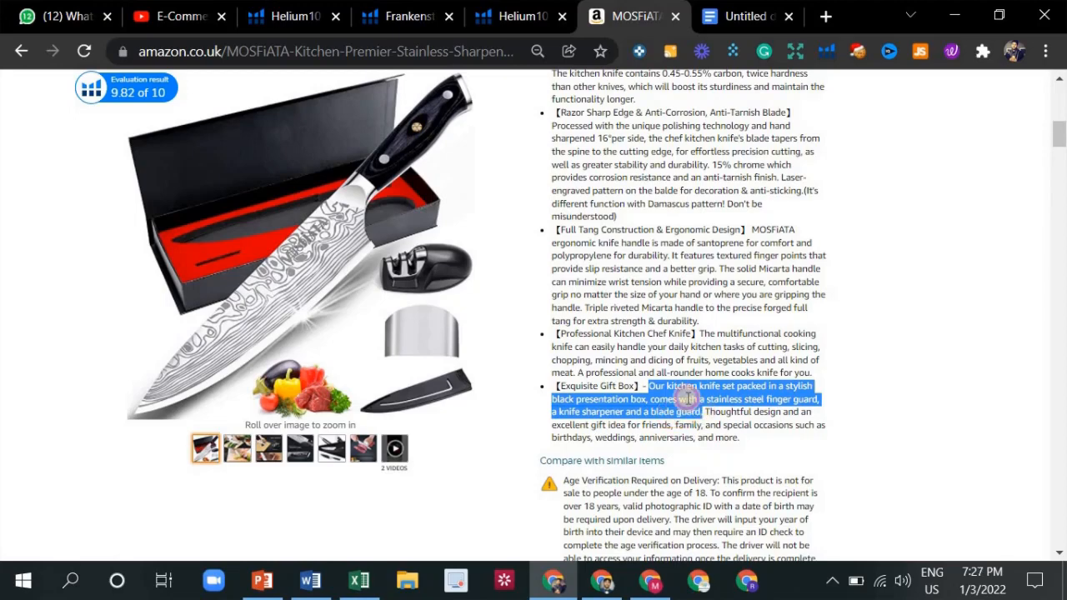
right_click(707, 406)
click(707, 408)
click(742, 16)
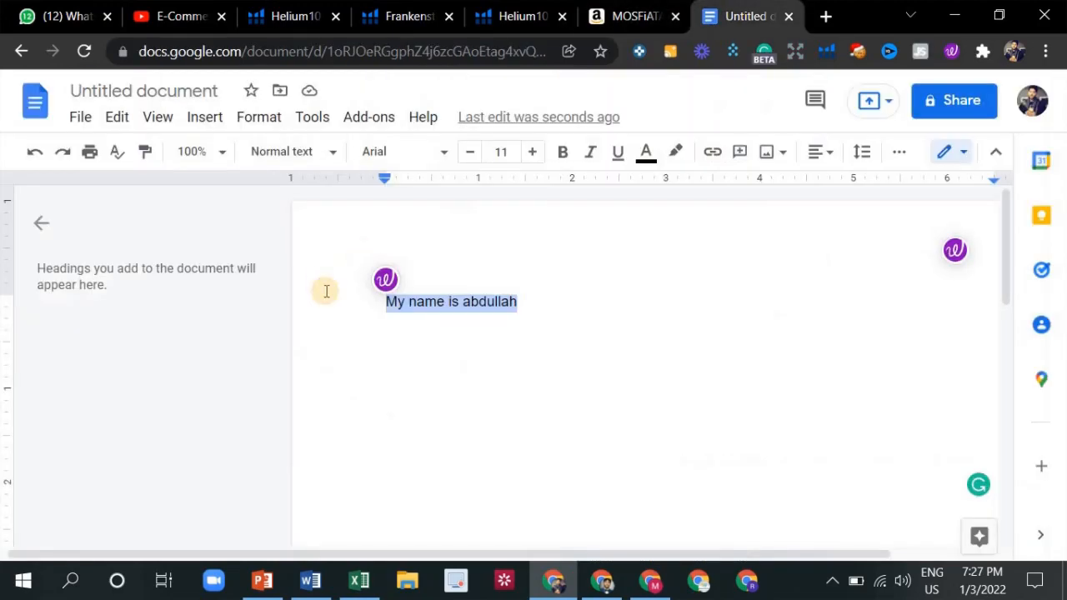
key(ctrl+v)
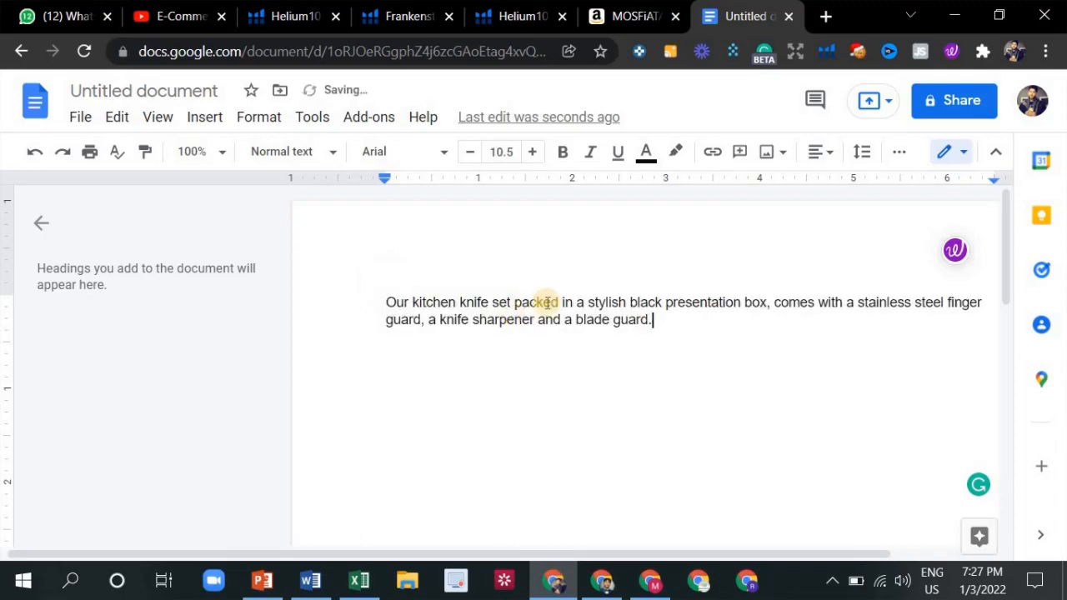
Step: Rewrite the pasted sentence with Wordtune, choosing the suggestion that begins "With a stylish black presentation box, the kitchen knife set includes"
triple_click(397, 305)
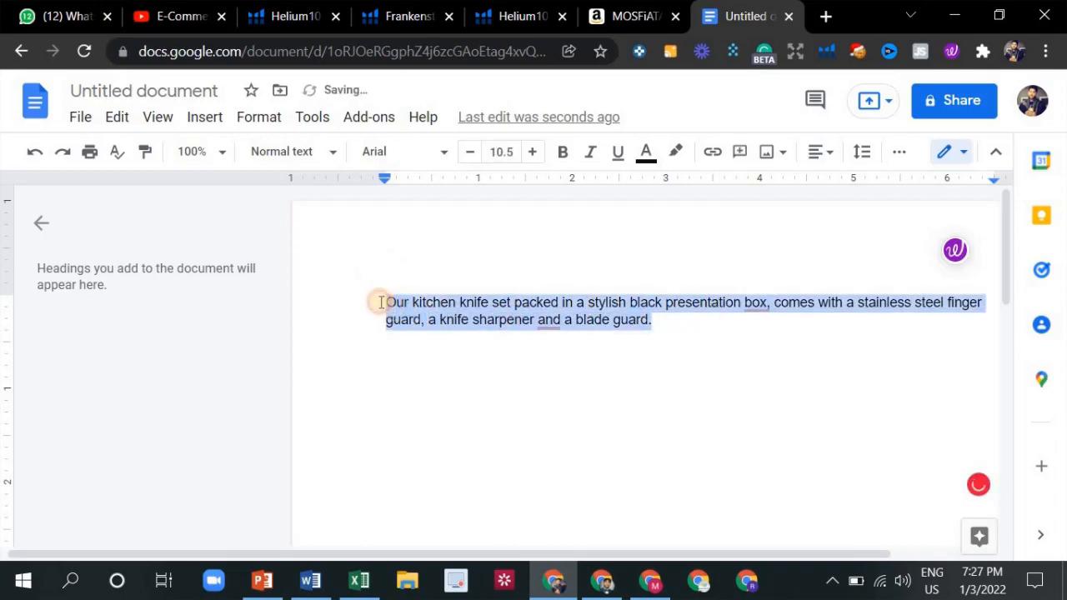
click(386, 279)
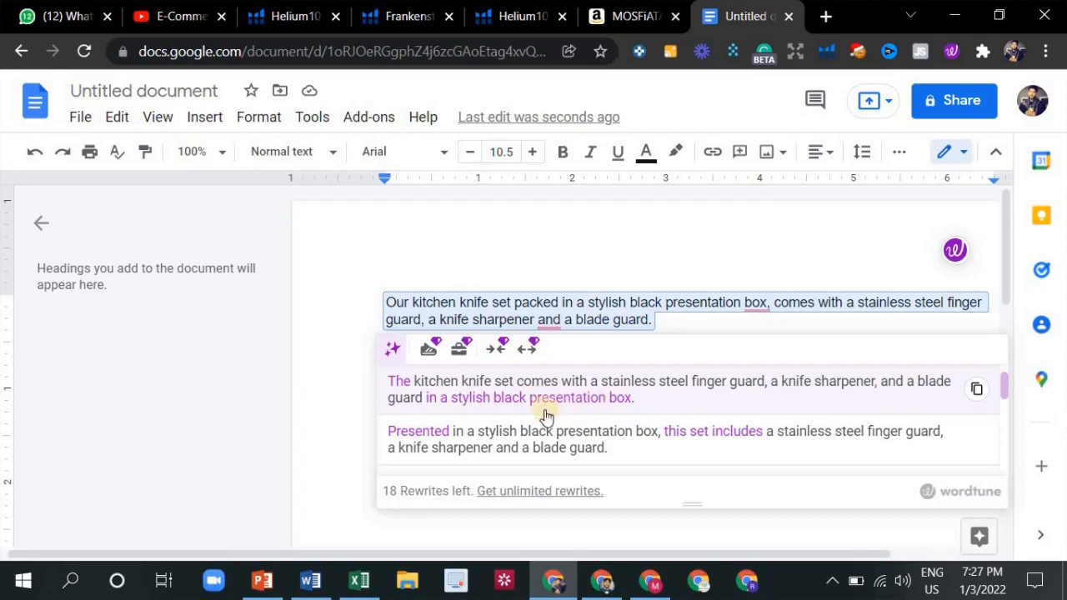
scroll(524, 421, down, 3)
scroll(463, 419, up, 2)
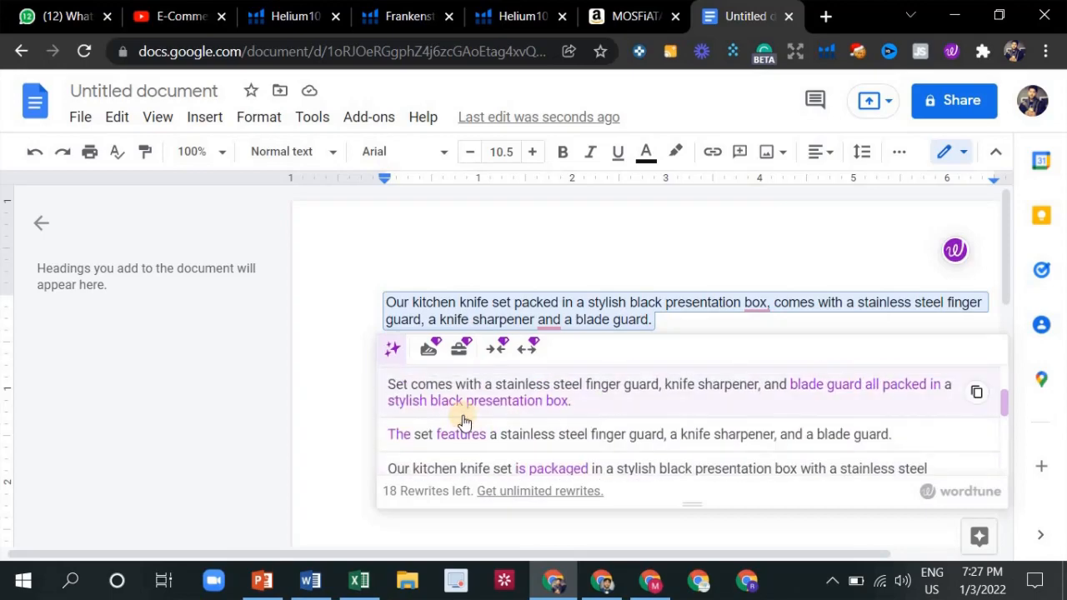
scroll(433, 408, down, 2)
scroll(425, 396, up, 2)
scroll(433, 390, down, 2)
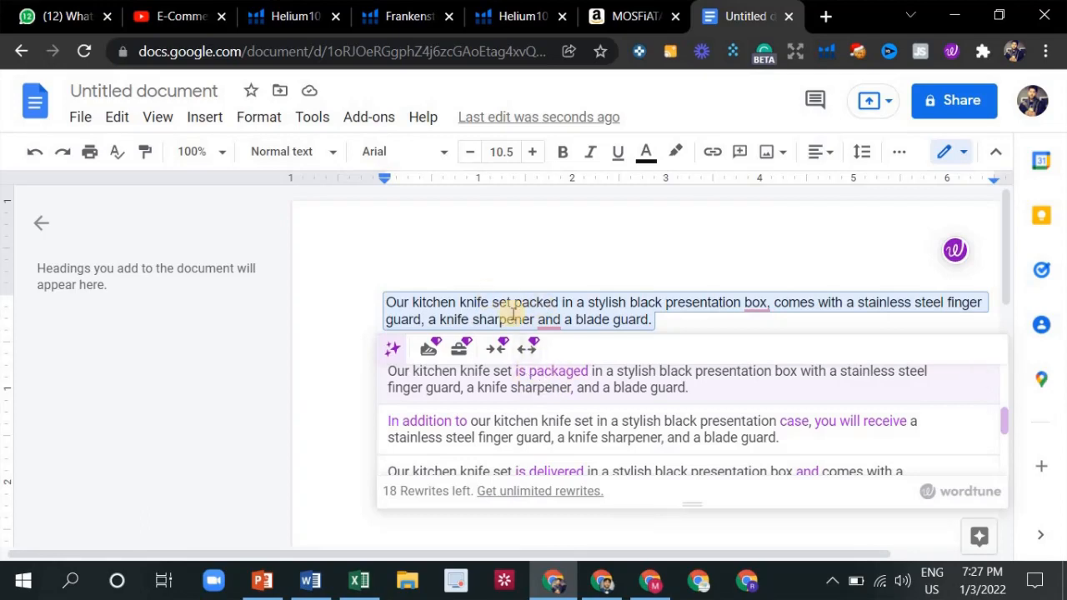
scroll(500, 429, down, 2)
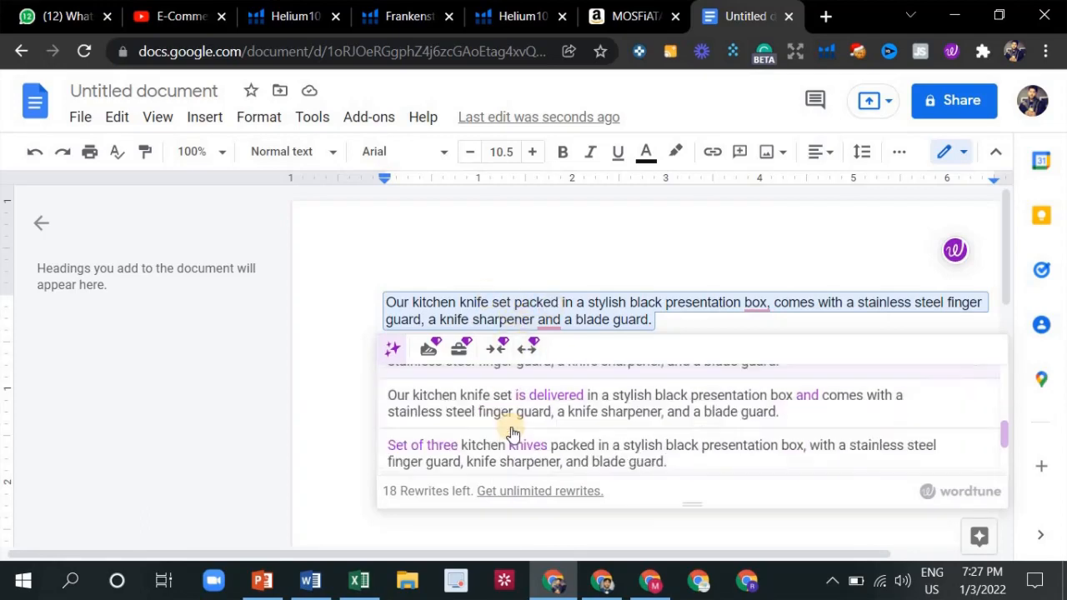
scroll(500, 430, down, 1)
scroll(542, 424, down, 2)
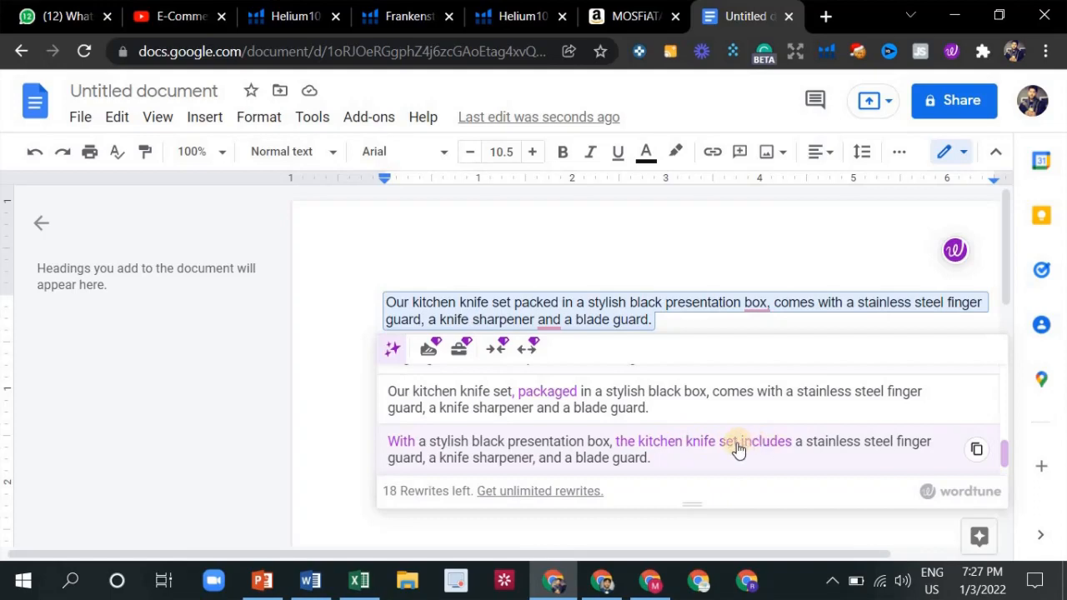
click(528, 447)
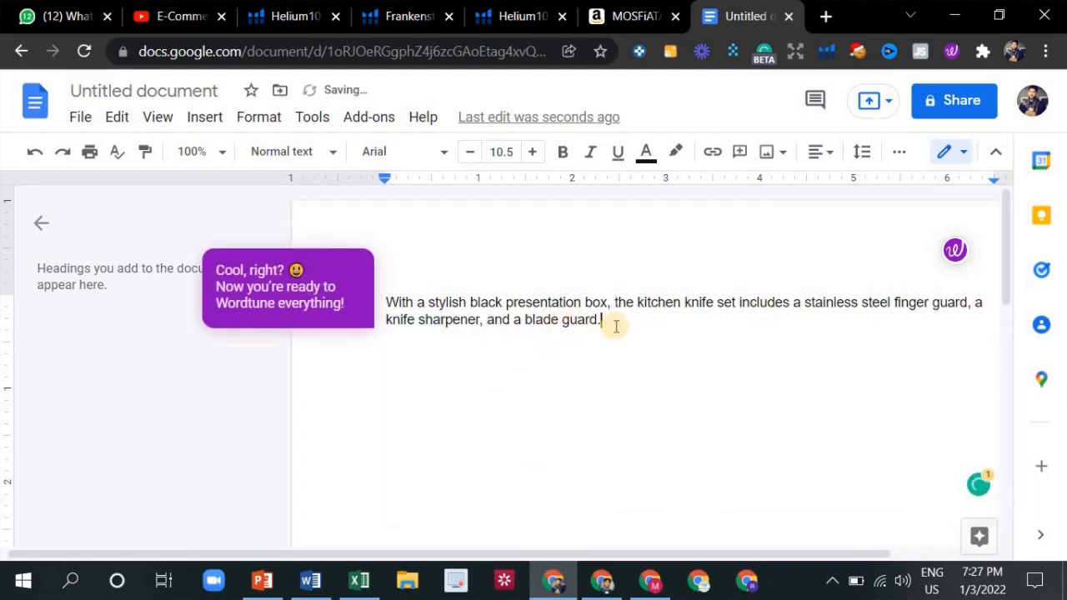
click(548, 271)
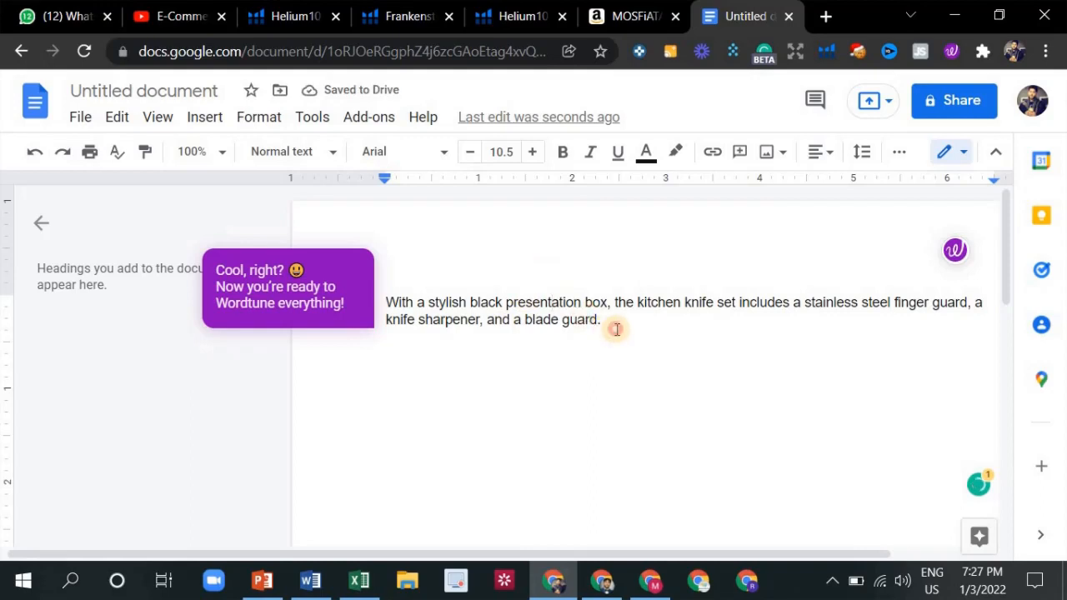
drag(612, 319, 388, 303)
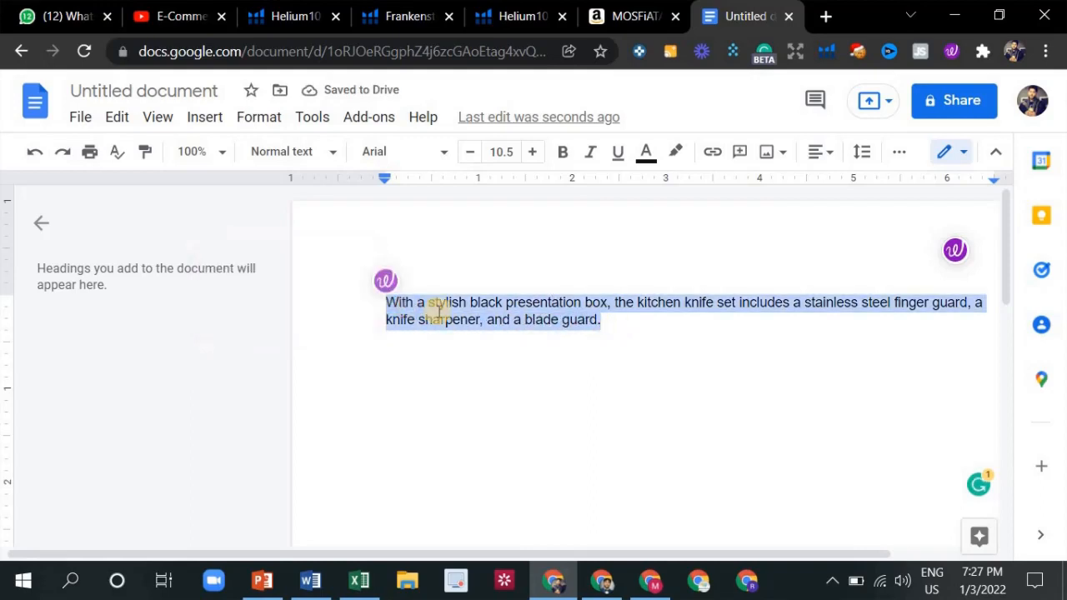
click(588, 352)
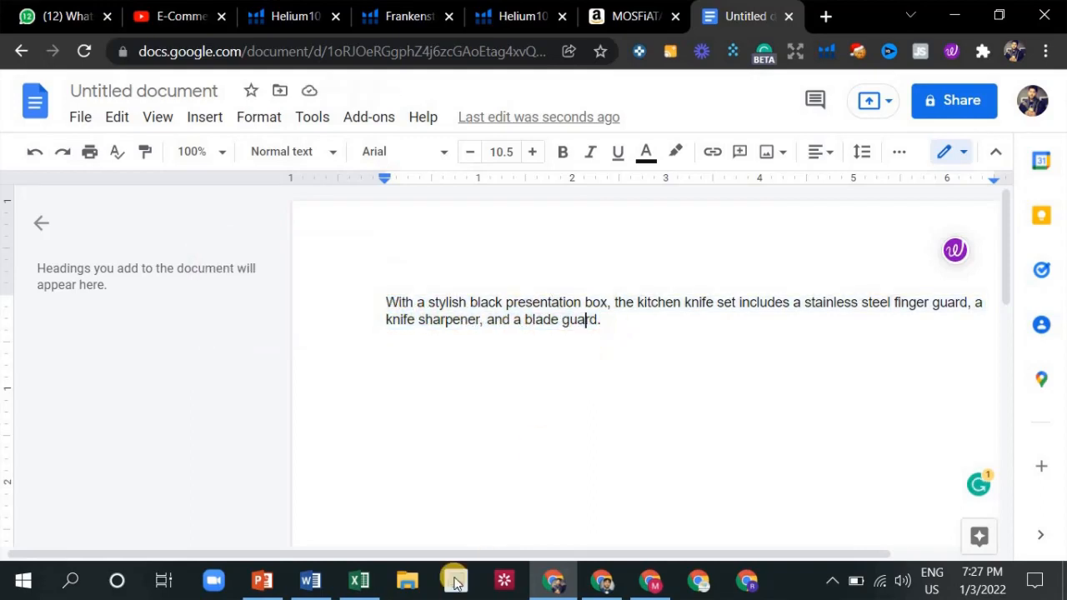
Step: View the CEREBRO keyword sheet in Excel, then return to Google Docs and select "kitchen knife" in the rewritten sentence
click(357, 581)
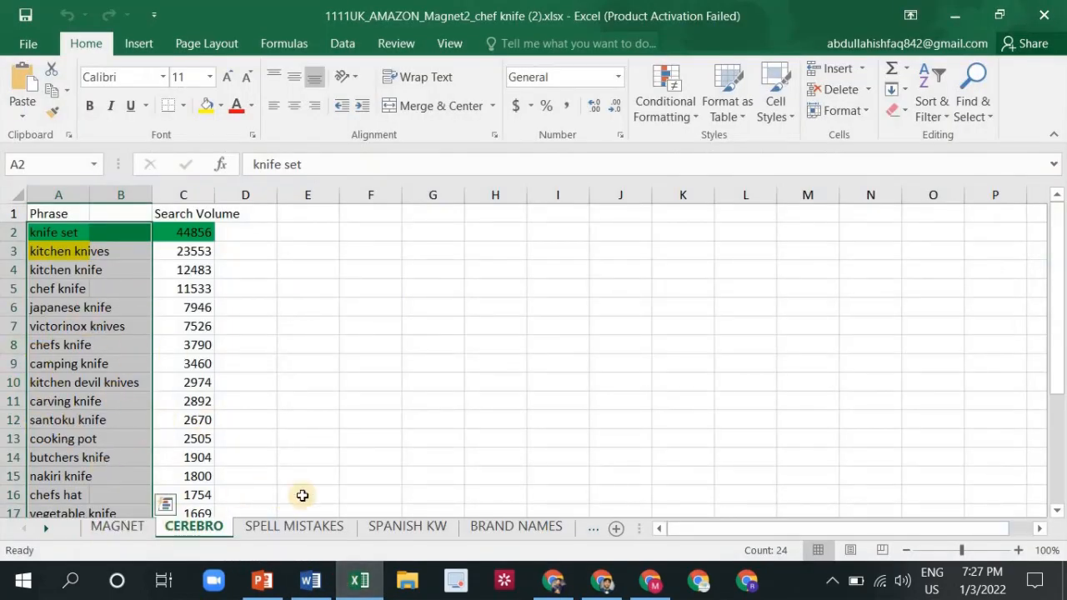
click(558, 588)
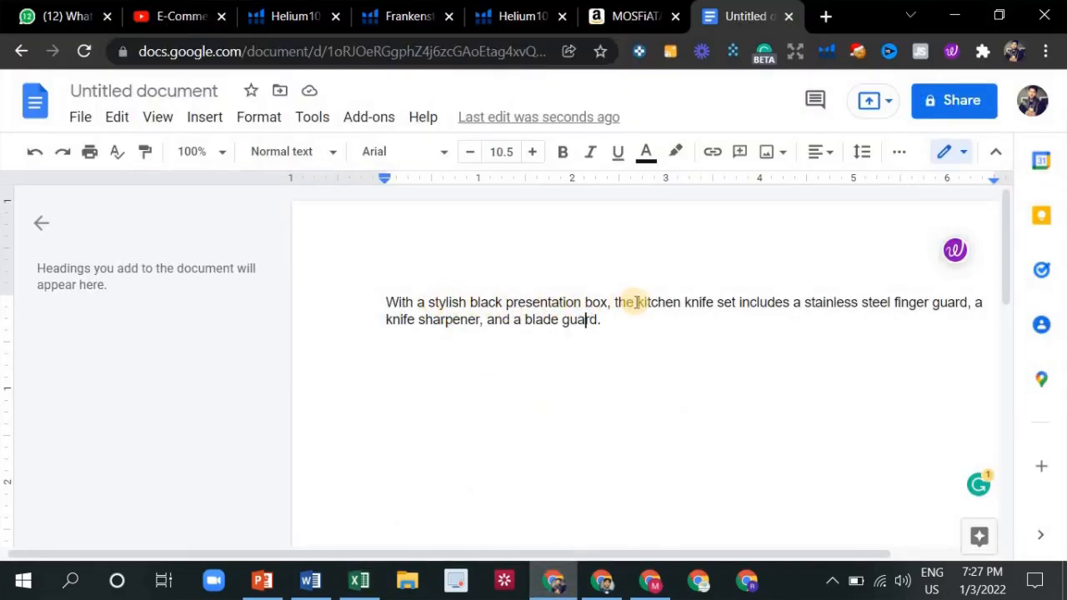
drag(638, 302, 709, 304)
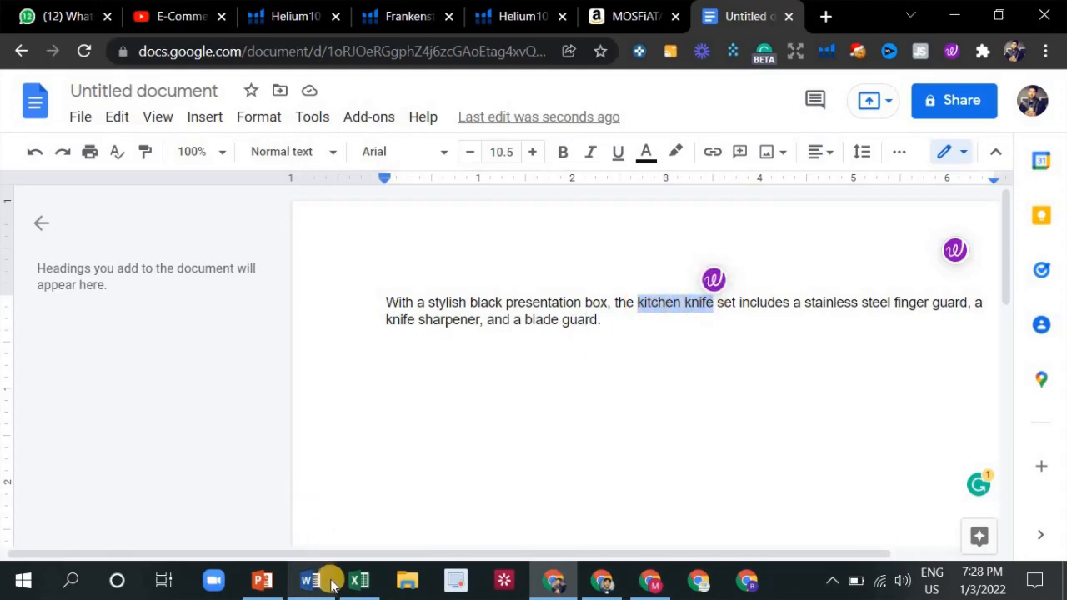
Step: Compare the search volumes of "knife set", "kitchen knife" and "kitchen knives" in Excel against the wording of the Google Docs sentence
click(357, 580)
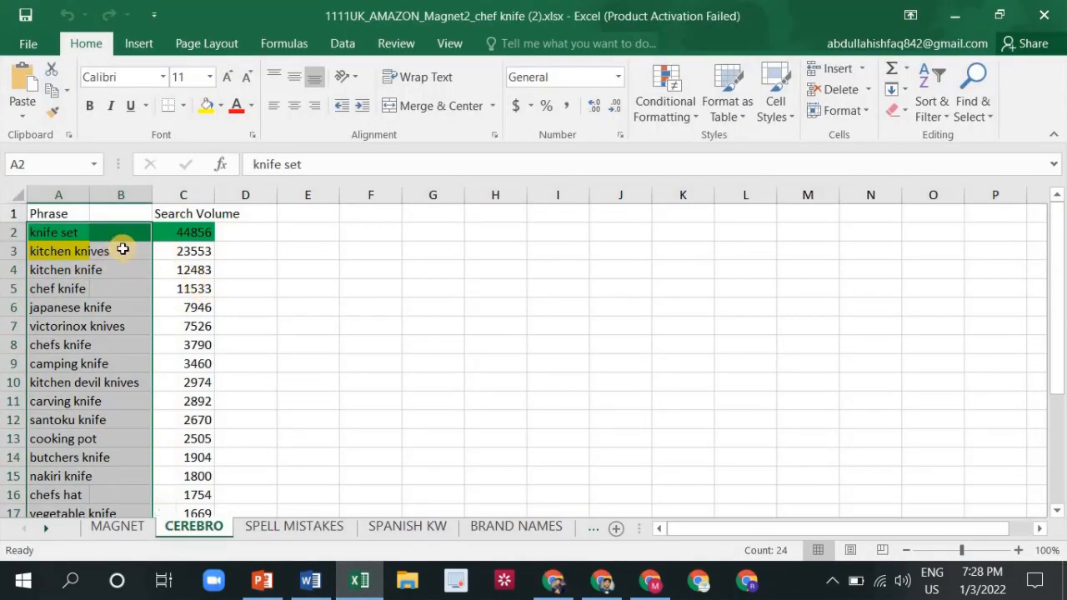
drag(129, 265, 92, 254)
click(83, 233)
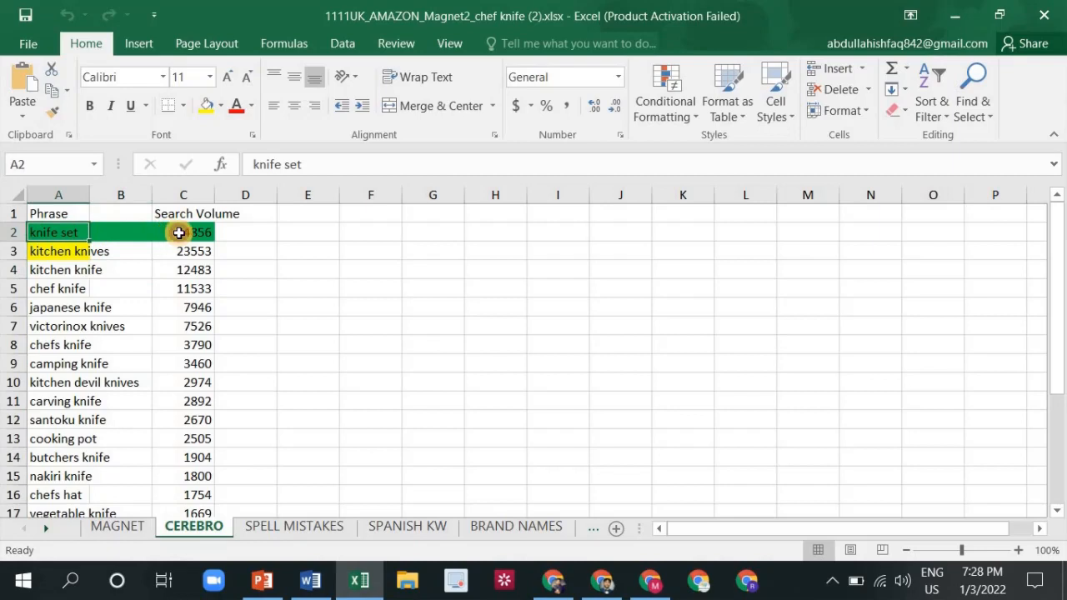
click(178, 232)
click(89, 272)
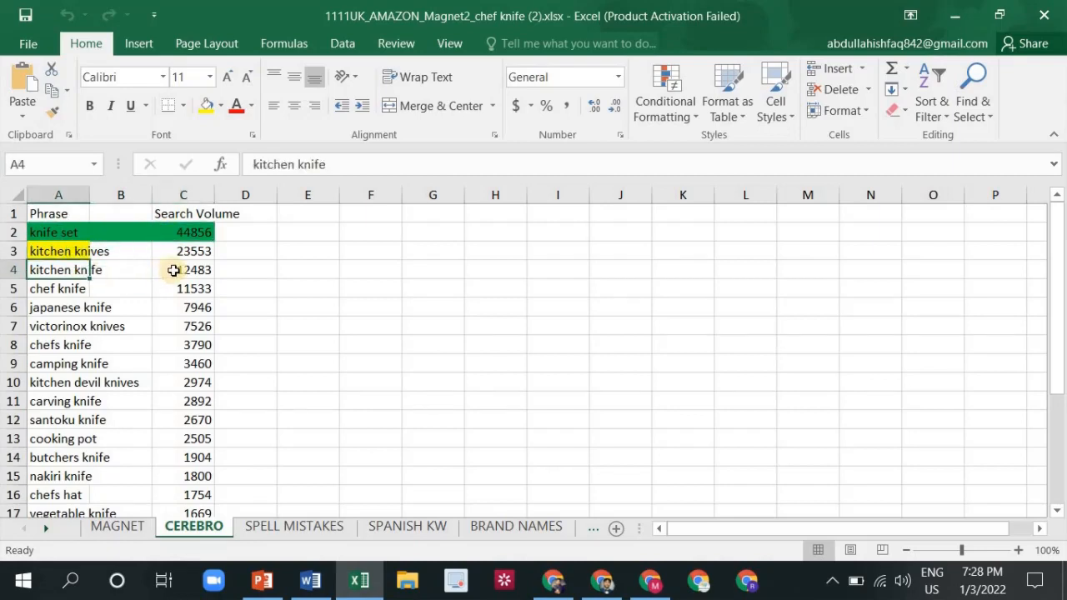
click(173, 270)
click(107, 252)
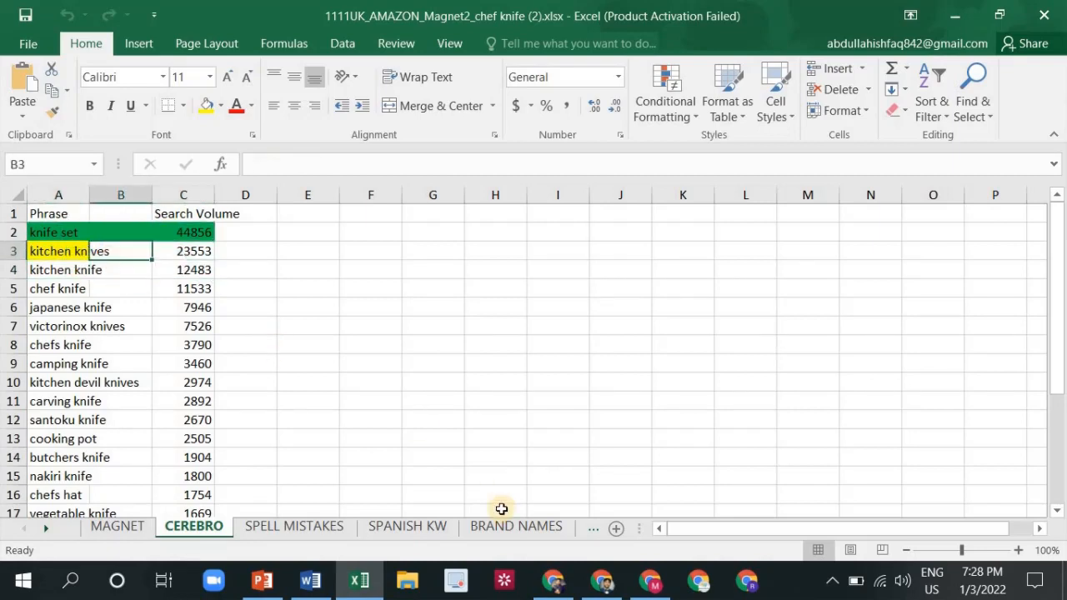
click(554, 580)
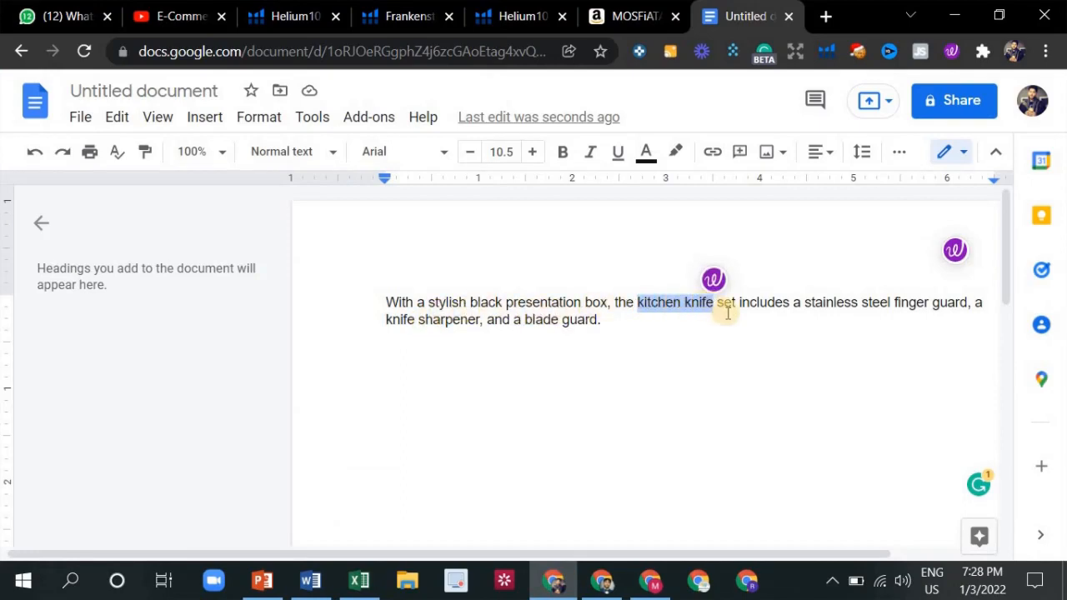
click(376, 588)
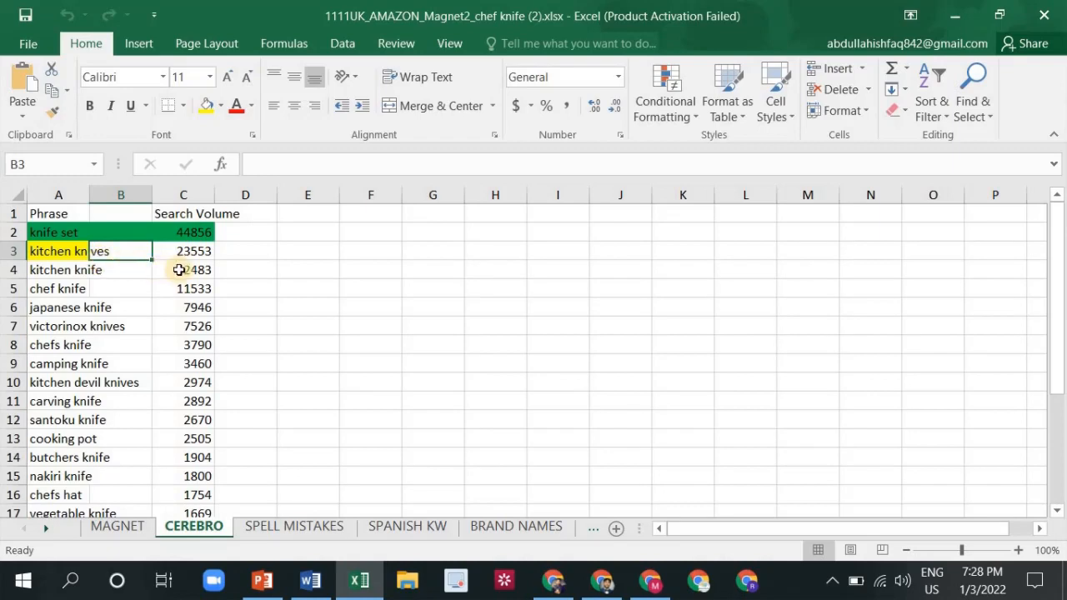
Step: Compare "kitchen knife set" and "stainless steel" in the Google Docs sentence with the phrases in the Excel CEREBRO sheet
click(555, 583)
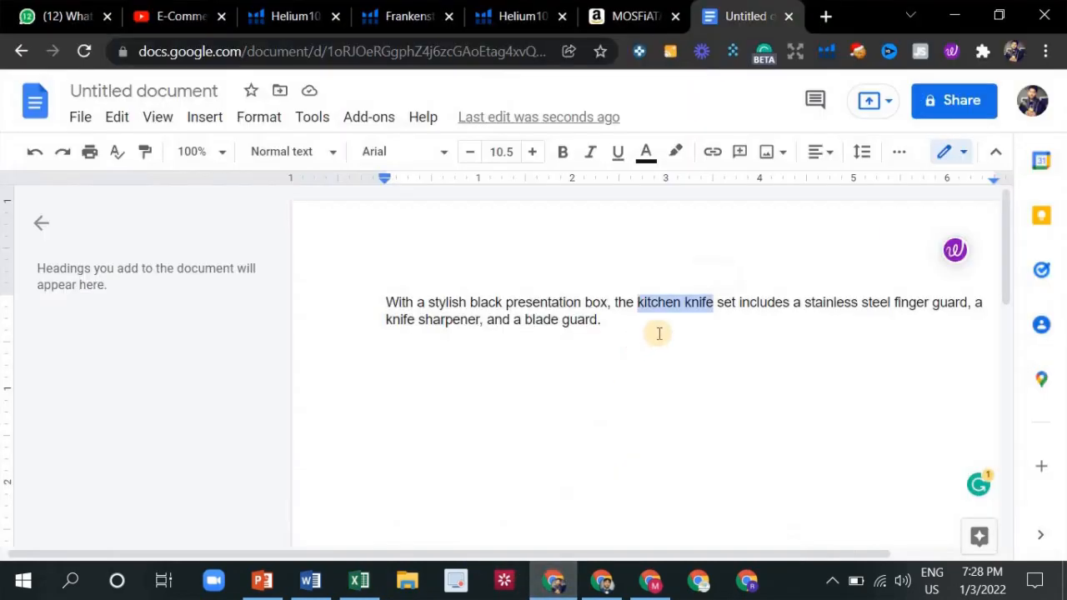
drag(697, 306, 726, 310)
click(733, 303)
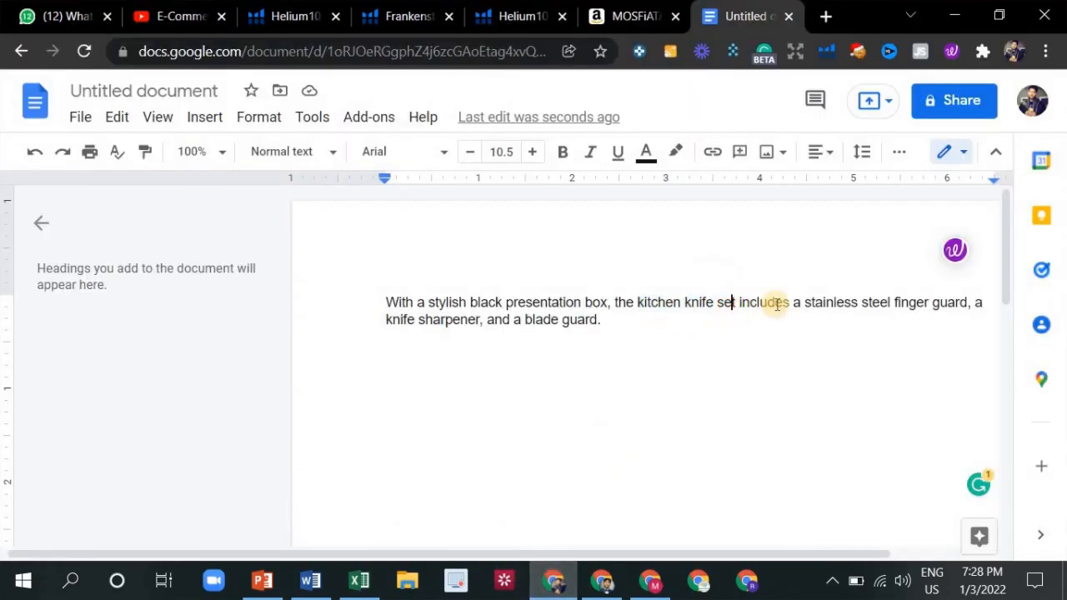
drag(800, 301, 893, 305)
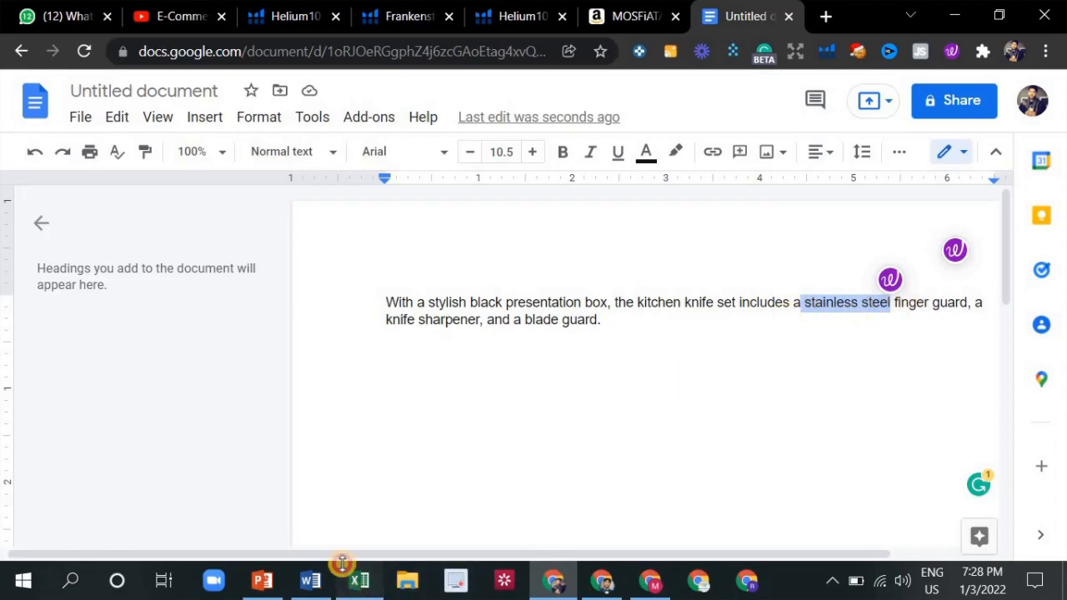
click(360, 581)
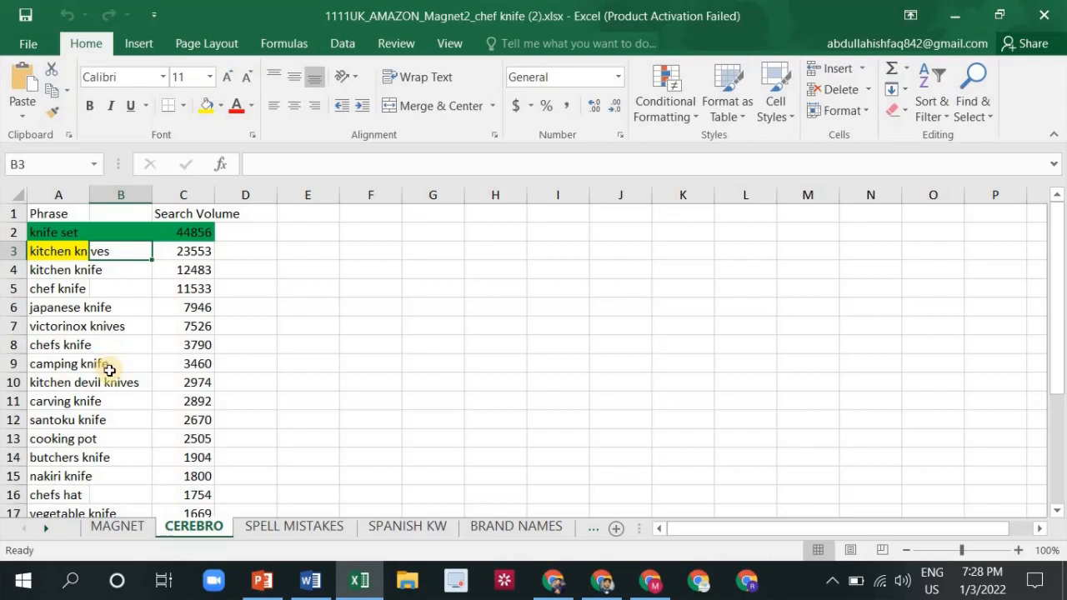
click(554, 579)
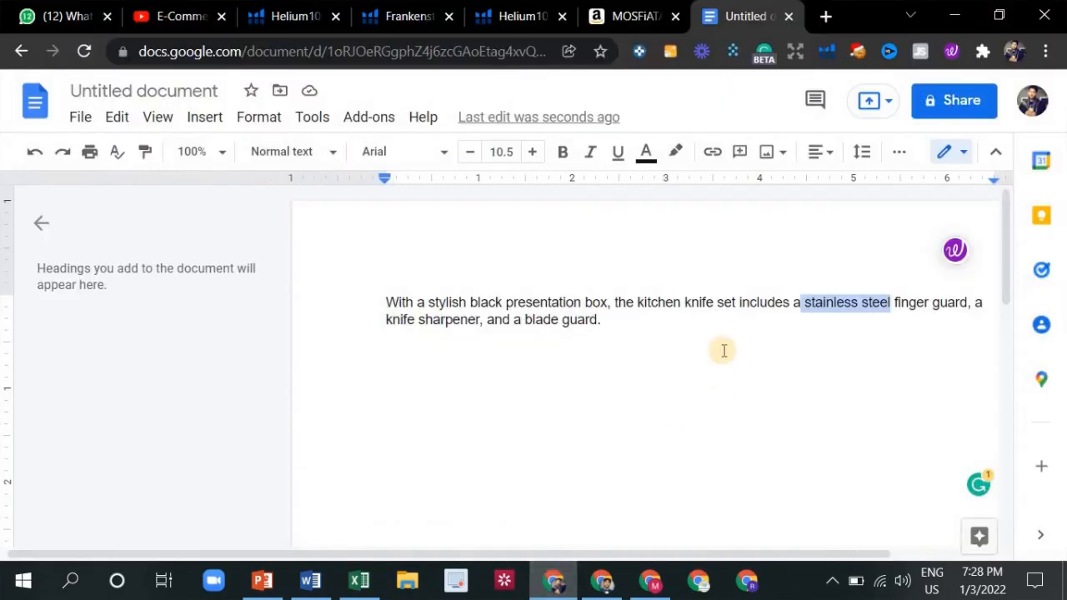
Step: Generate Wordtune rewrites for the whole presentation box sentence, look through the suggestions, and close them without choosing one
drag(616, 329, 391, 300)
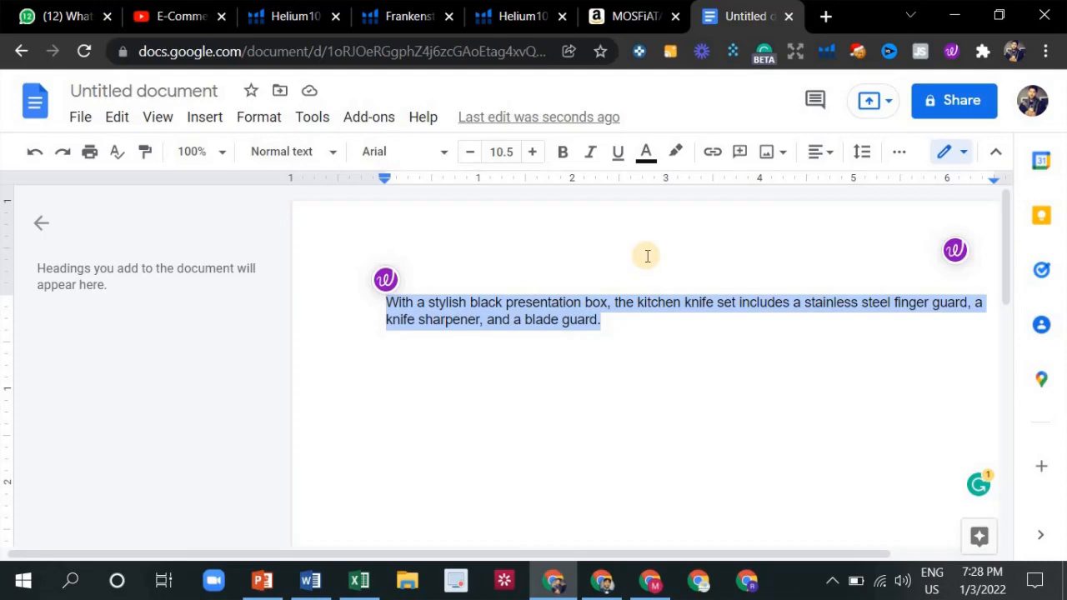
drag(681, 329, 383, 274)
key(ctrl+r)
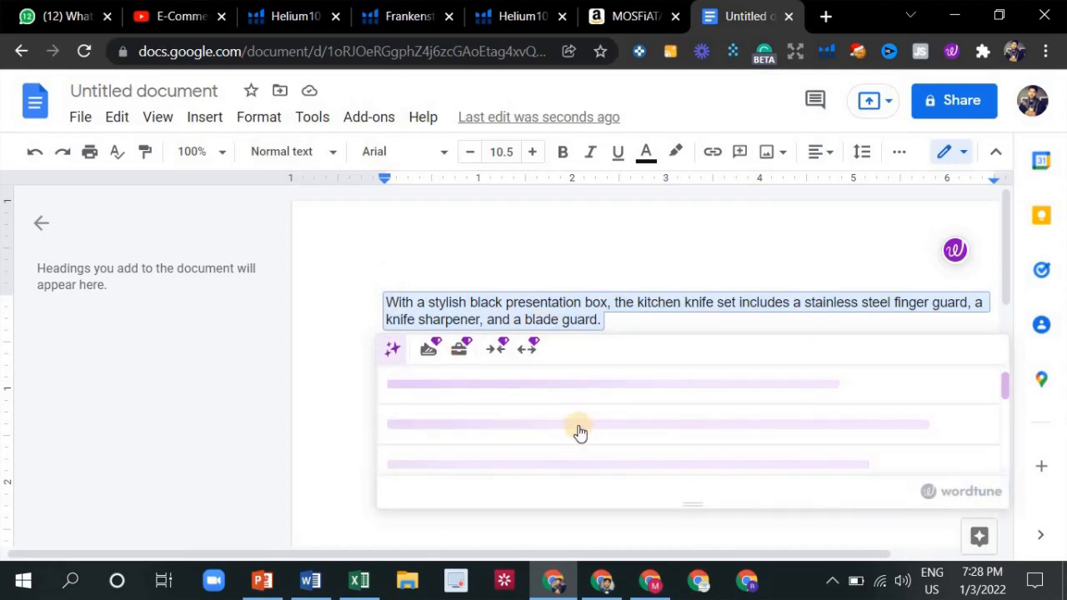
scroll(565, 432, down, 5)
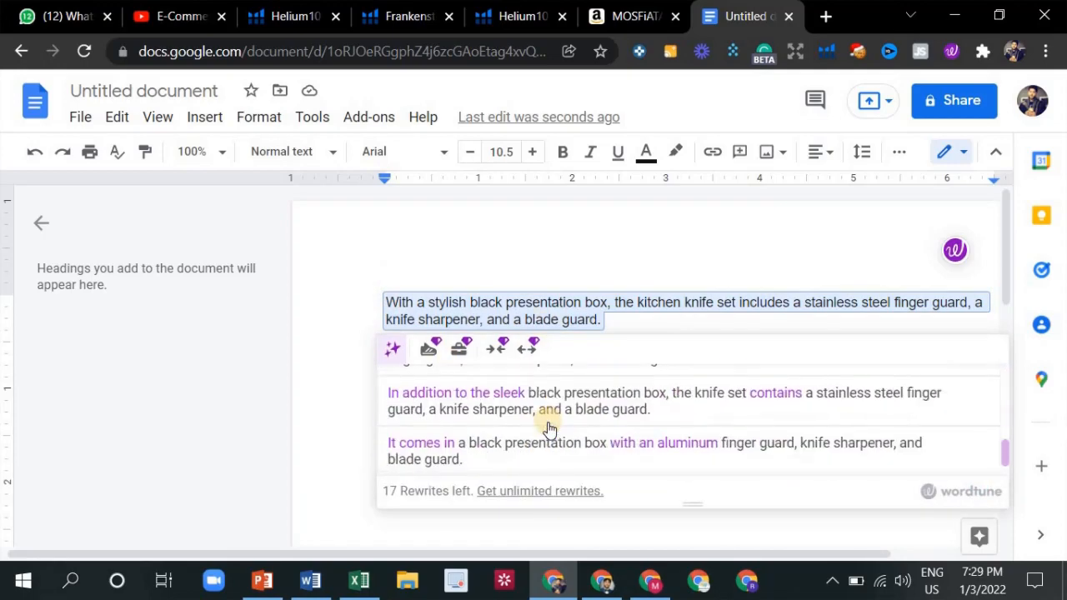
click(650, 261)
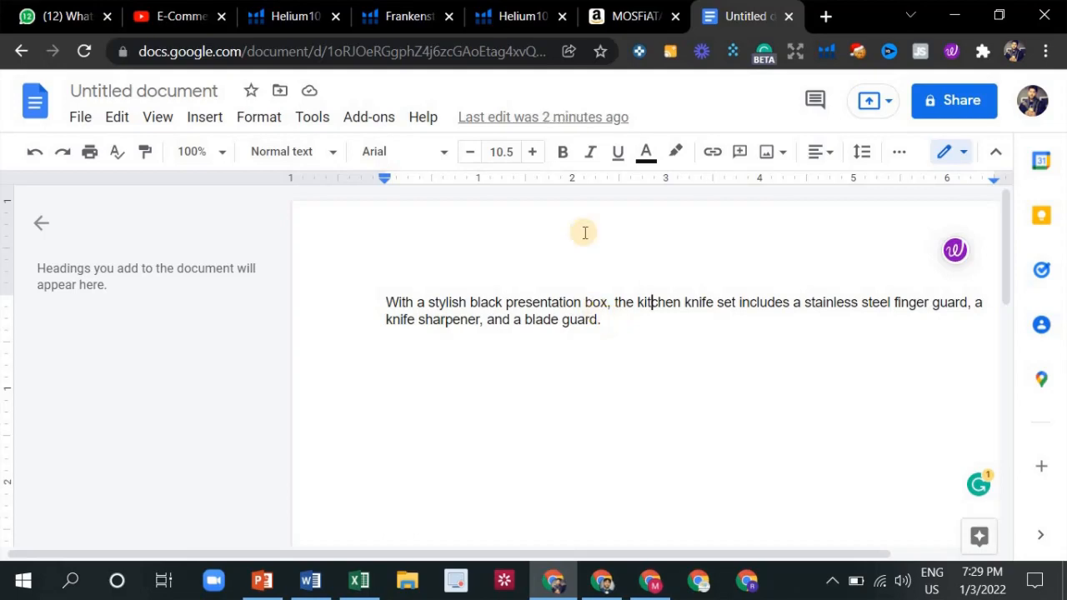
Step: Review the original keywords, output settings and processed word list in the Helium 10 Frankenstein keyword processor
click(412, 16)
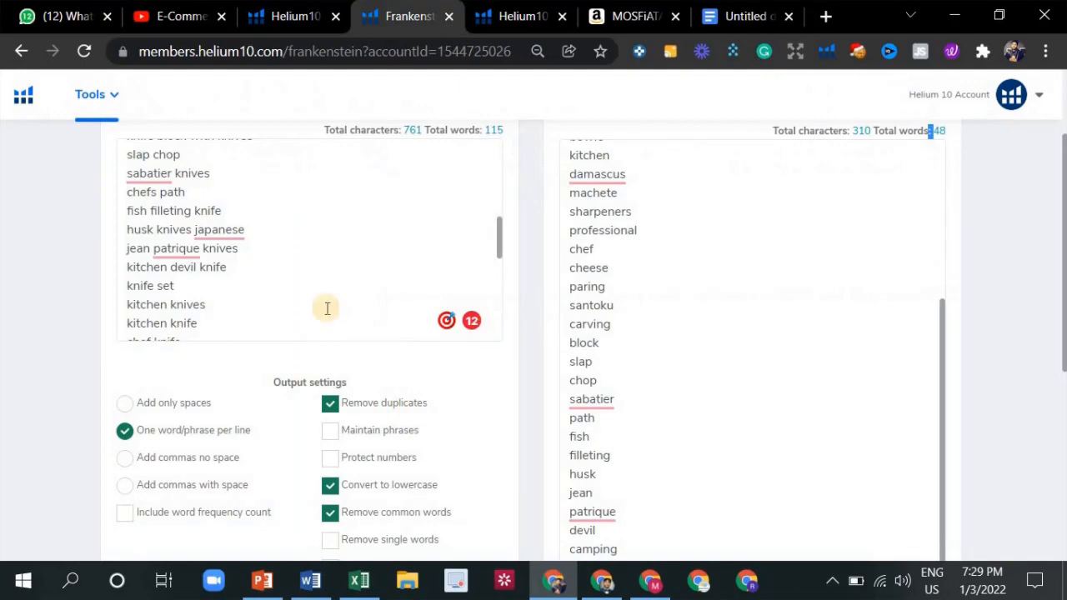
scroll(77, 324, up, 2)
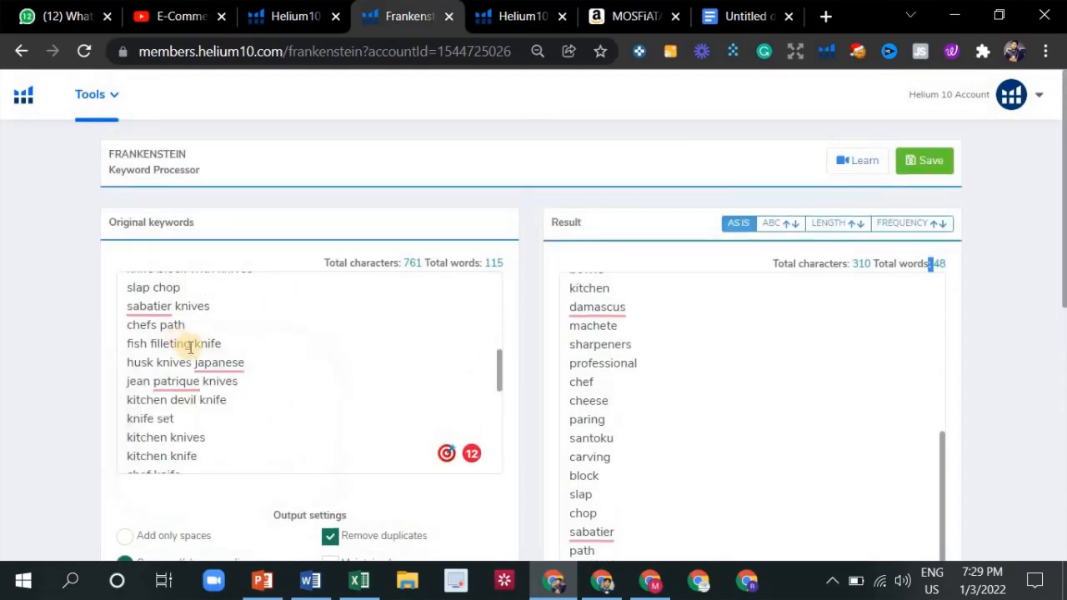
click(296, 15)
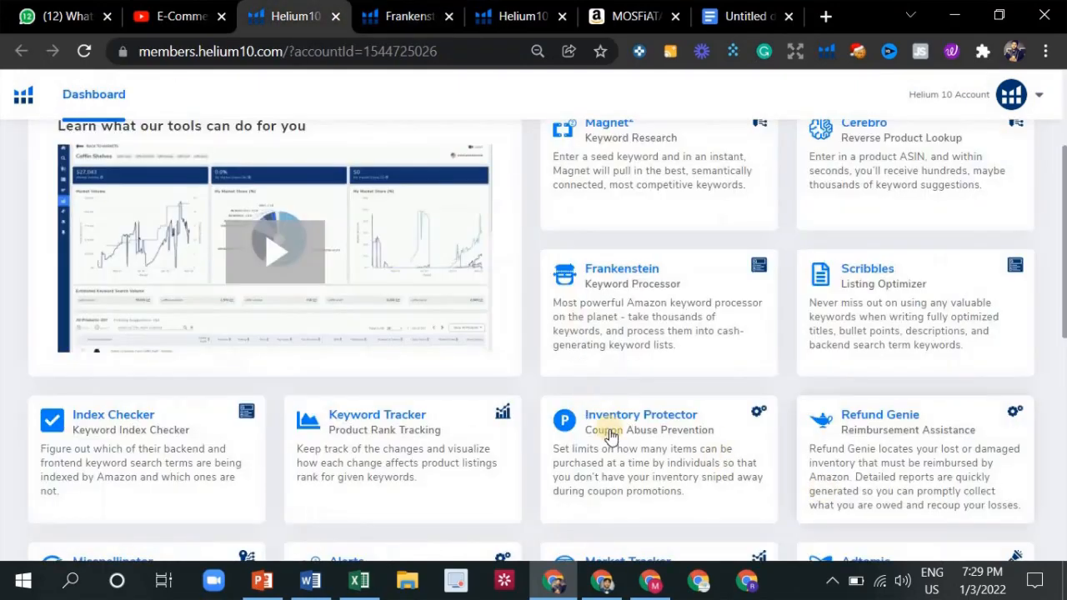
click(386, 7)
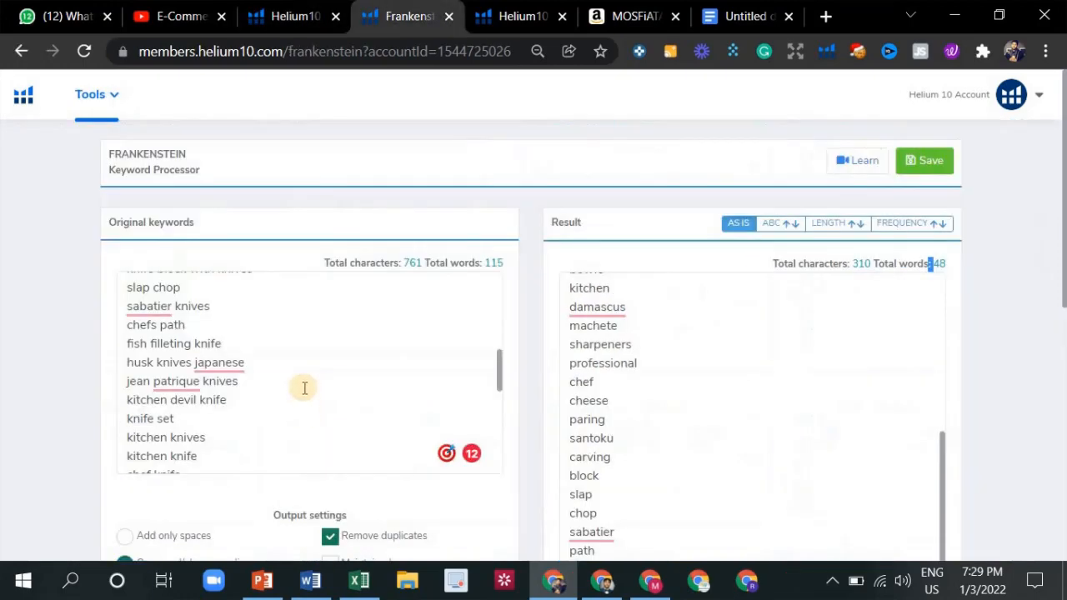
scroll(131, 359, up, 5)
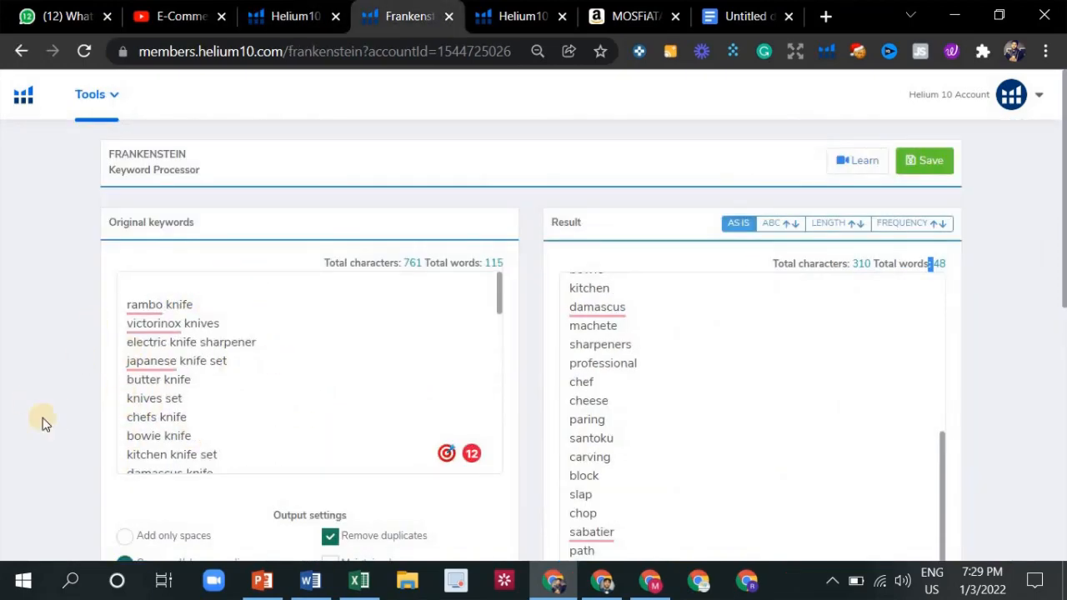
mouse_move(164, 317)
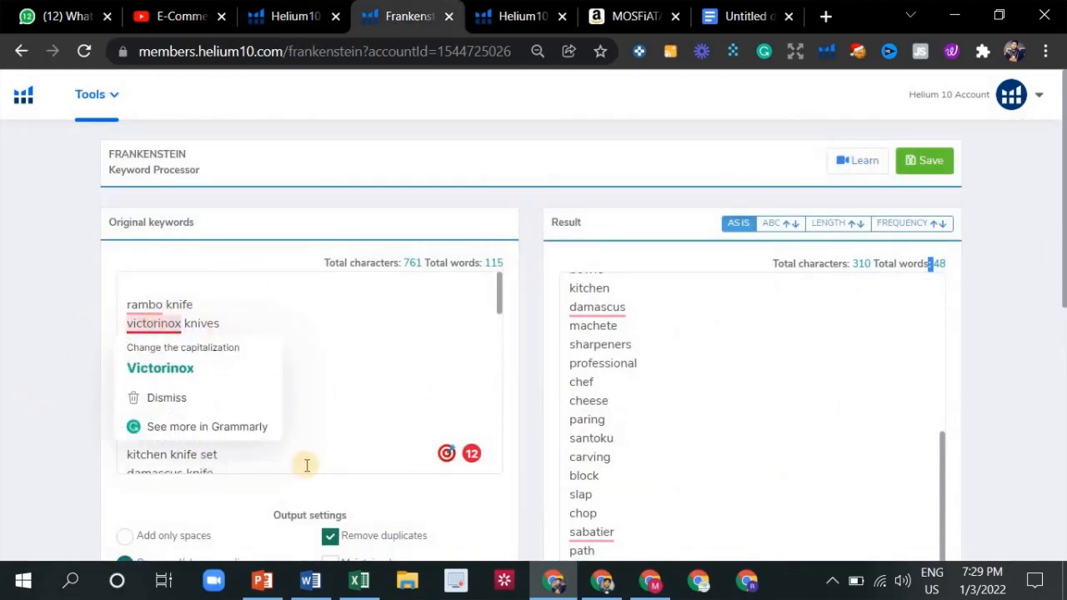
scroll(309, 419, down, 6)
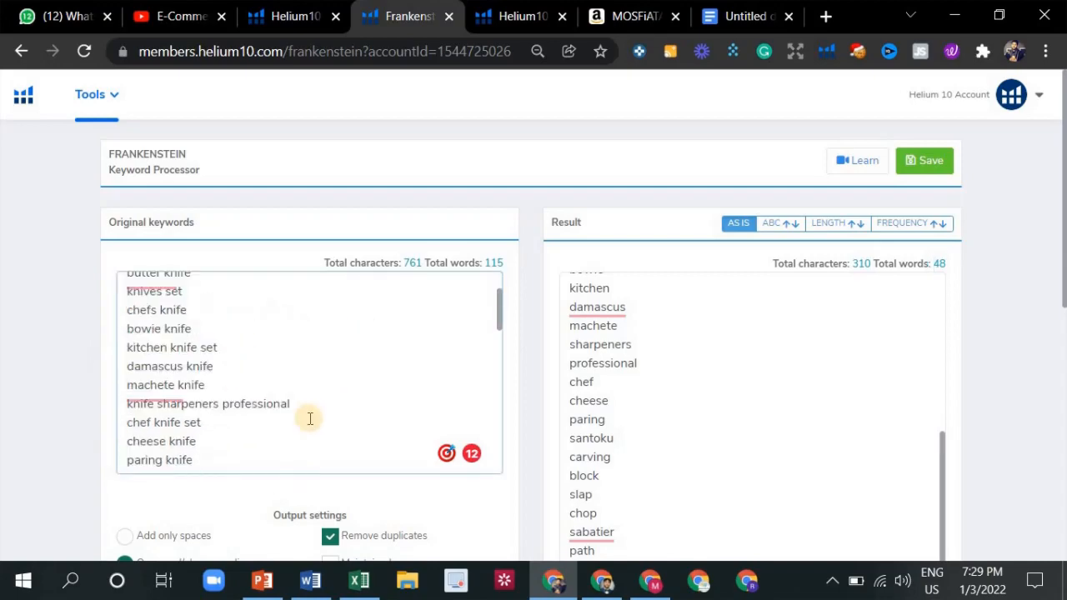
scroll(669, 426, down, 4)
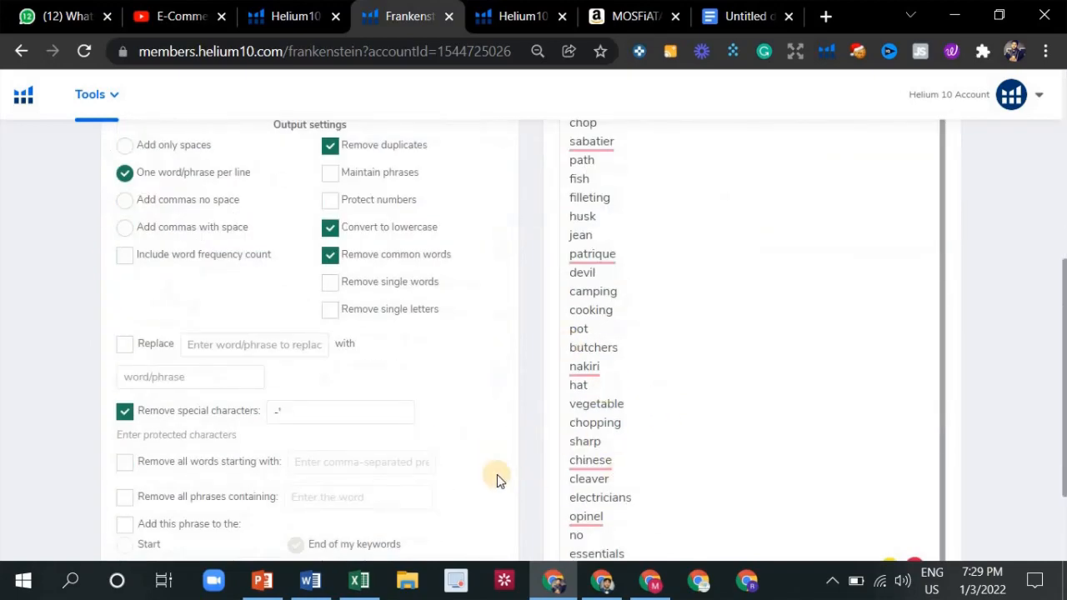
scroll(541, 479, down, 2)
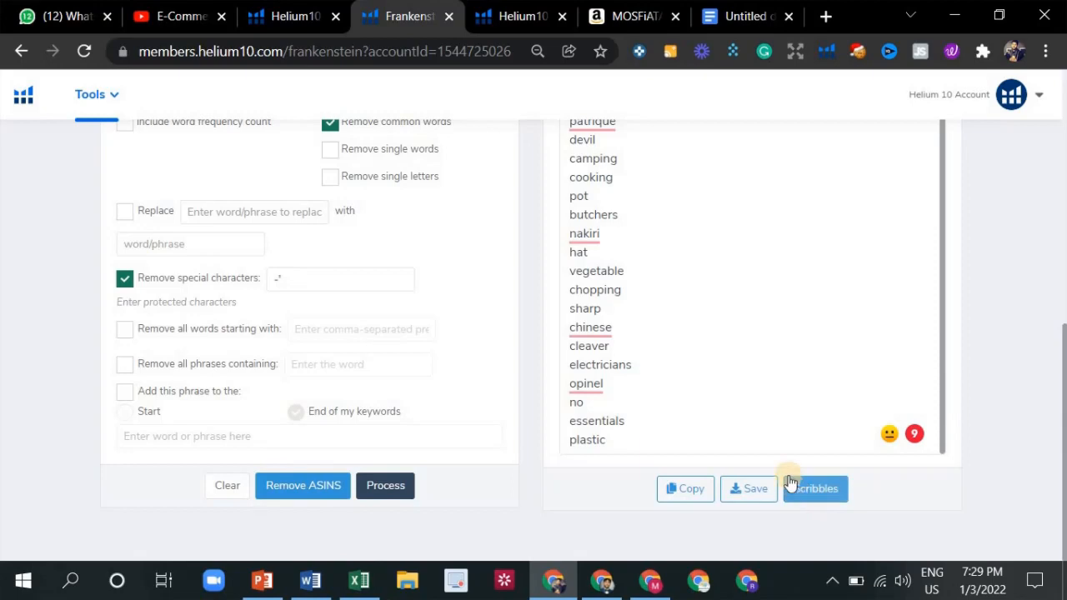
Step: Go to the Scribbles listing optimizer, check the remaining words, and select the draft title text
click(791, 489)
click(521, 17)
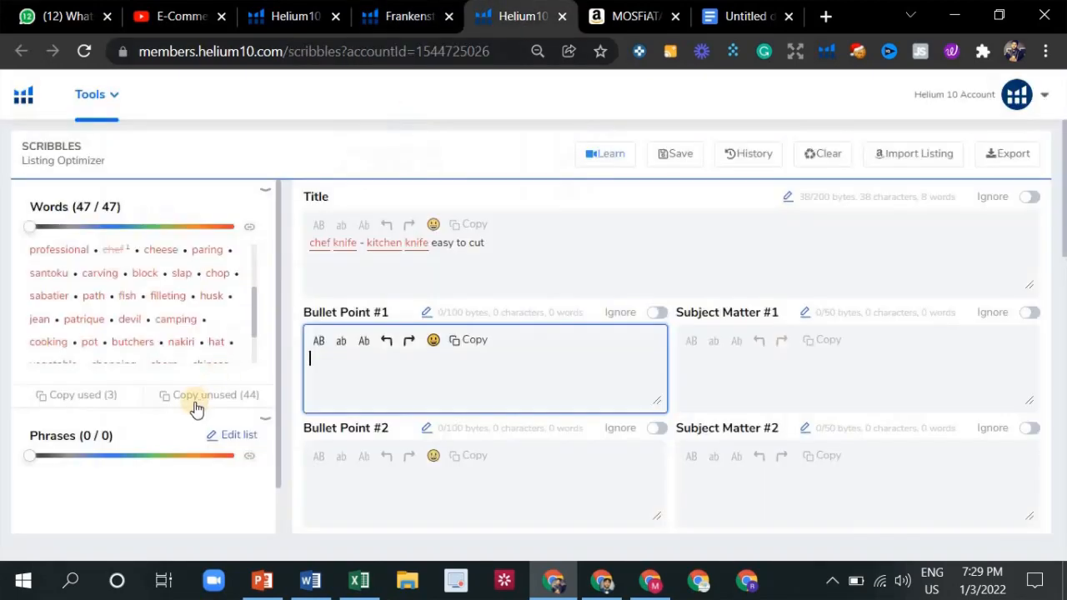
scroll(159, 328, down, 1)
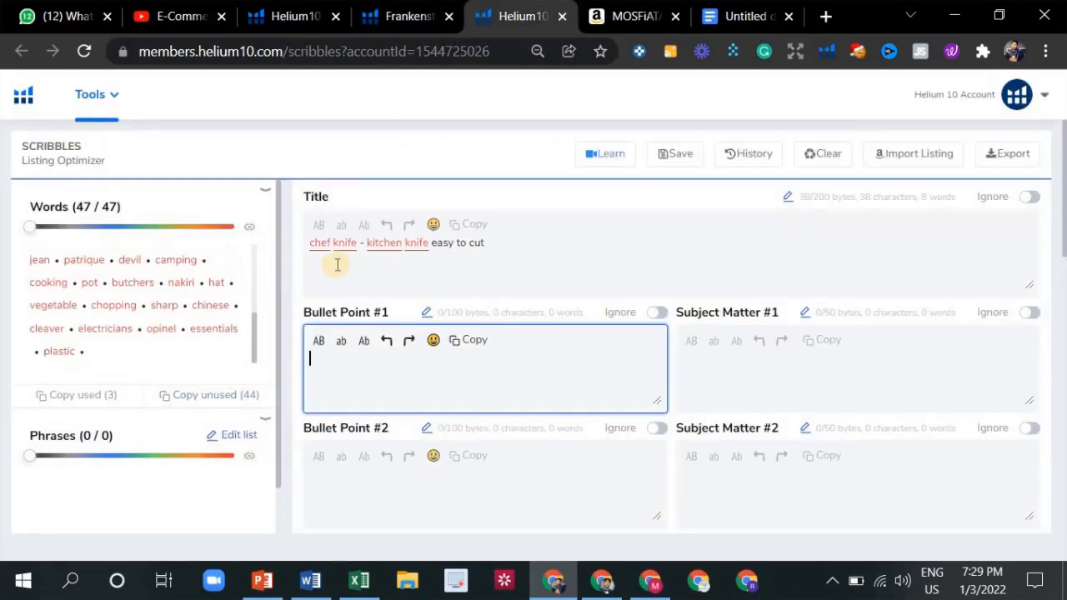
drag(507, 248, 307, 243)
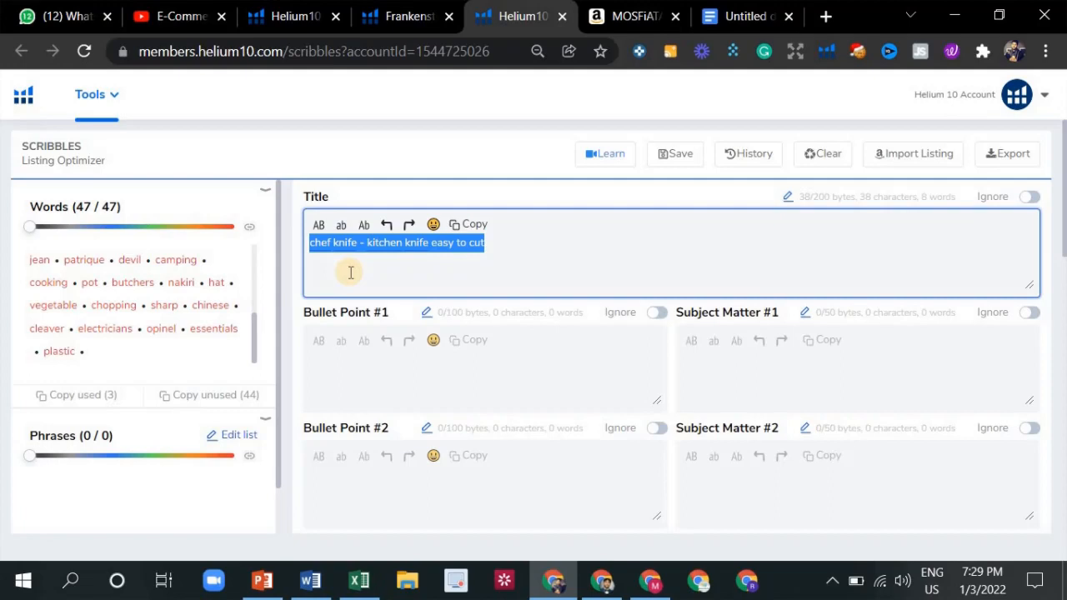
Step: Return to the MOSFiATA Amazon listing and read its first three bullet points, highlighting the text of each
click(633, 16)
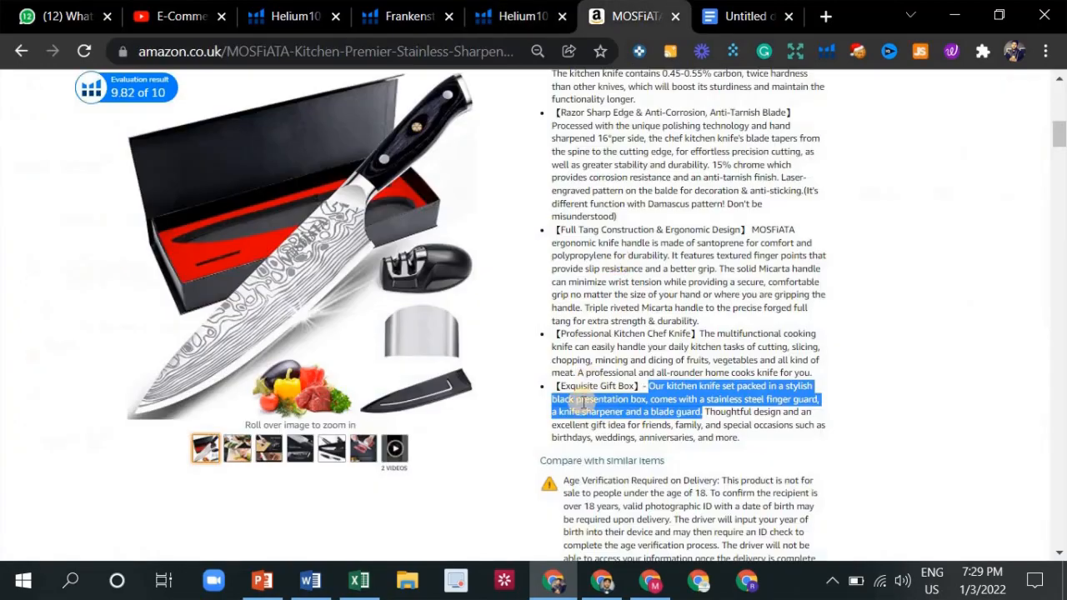
scroll(646, 360, up, 4)
scroll(631, 384, up, 1)
scroll(630, 384, down, 1)
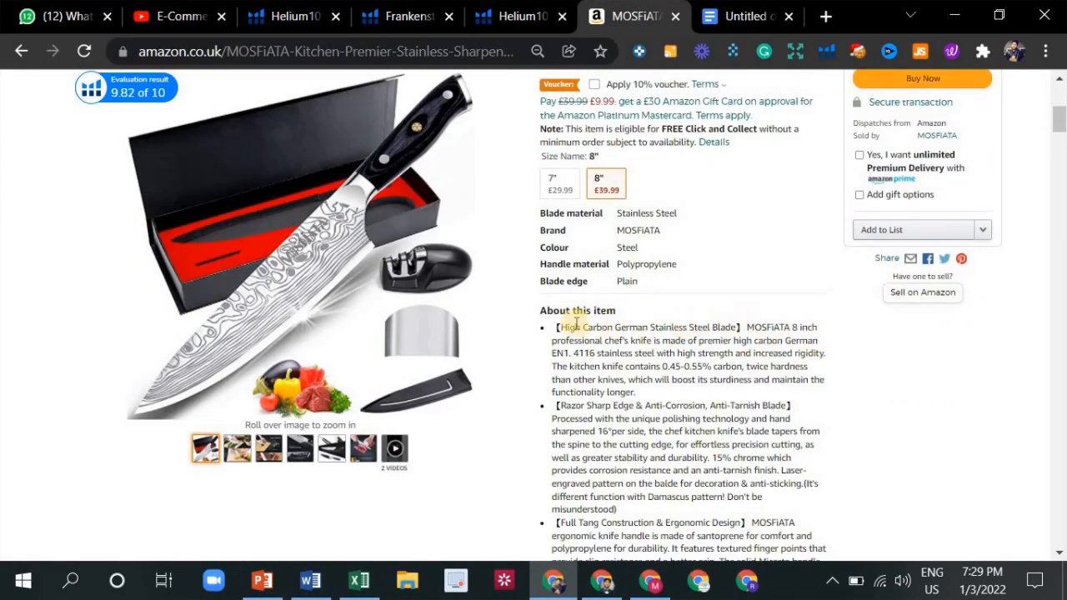
drag(747, 327, 823, 382)
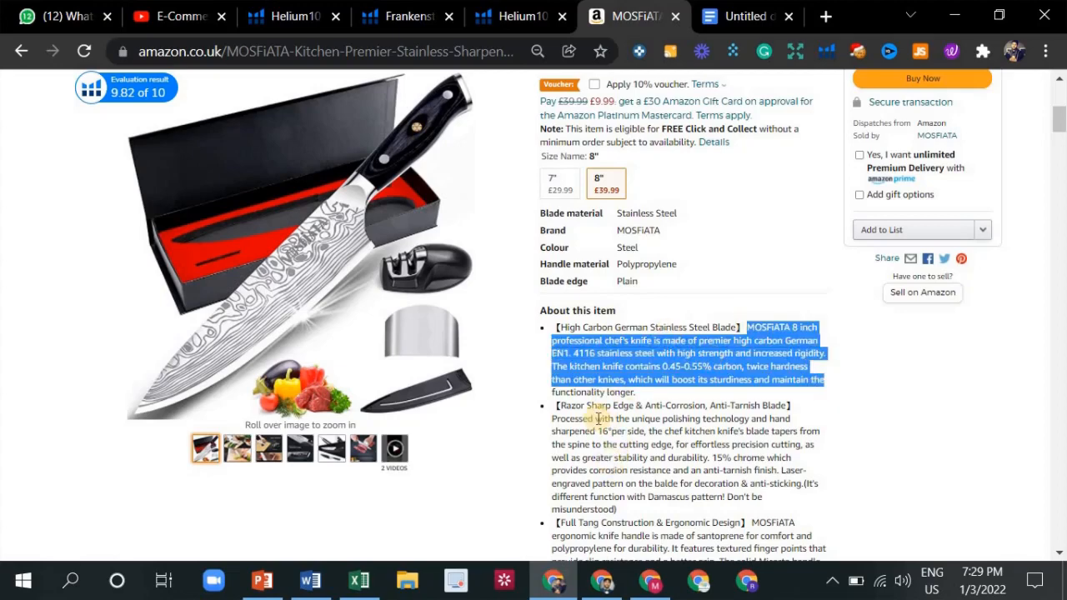
drag(551, 419, 762, 498)
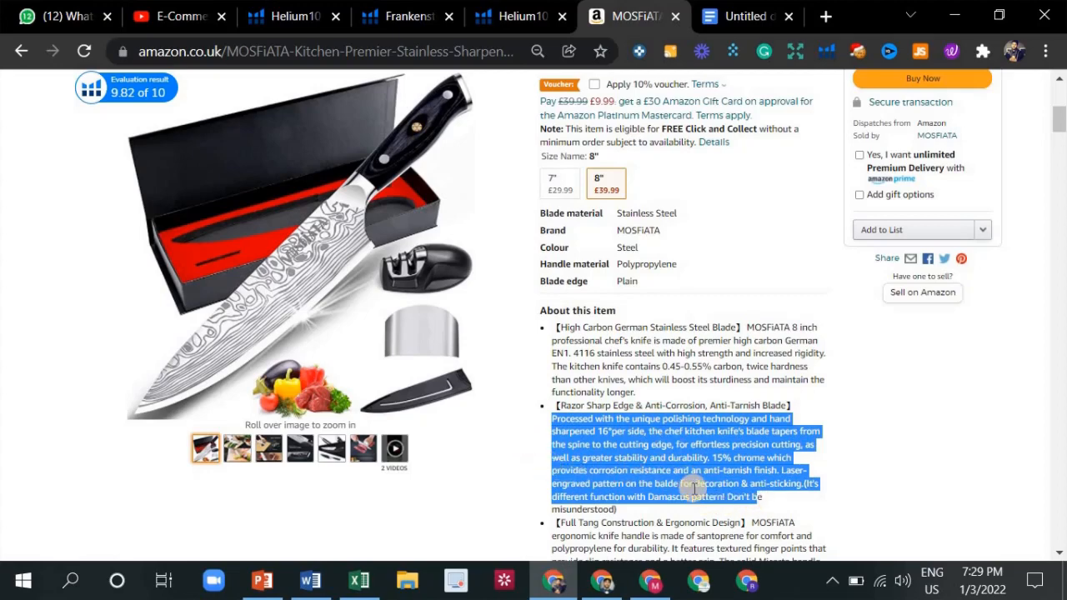
scroll(652, 481, down, 2)
drag(552, 354, 699, 418)
scroll(540, 448, down, 1)
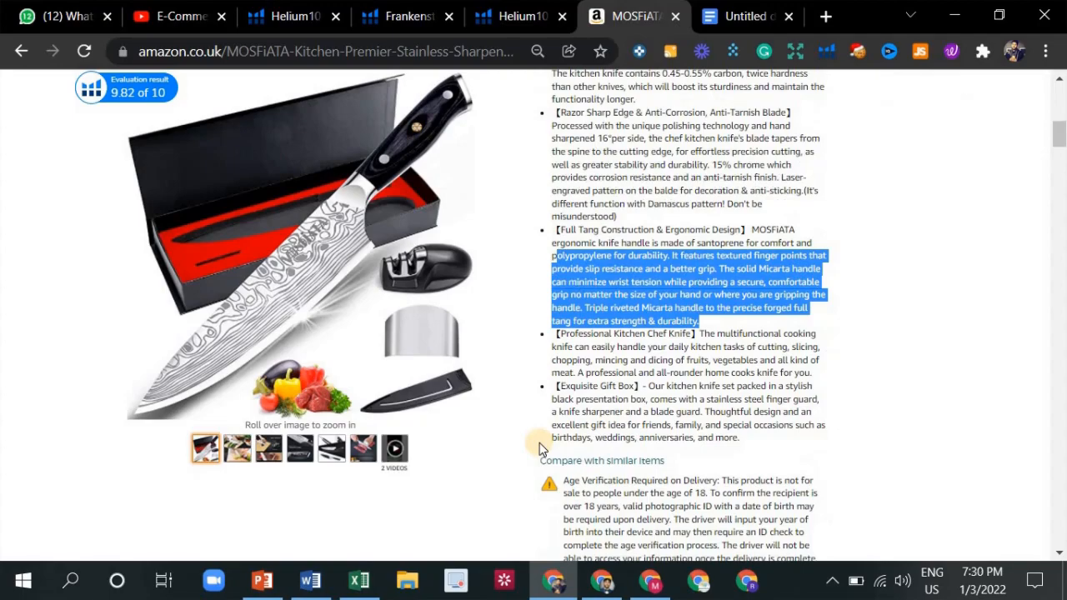
Step: Look over the remaining MOSFiATA listing content and highlight the full product title
scroll(540, 448, down, 1)
scroll(546, 468, down, 1)
scroll(550, 454, up, 4)
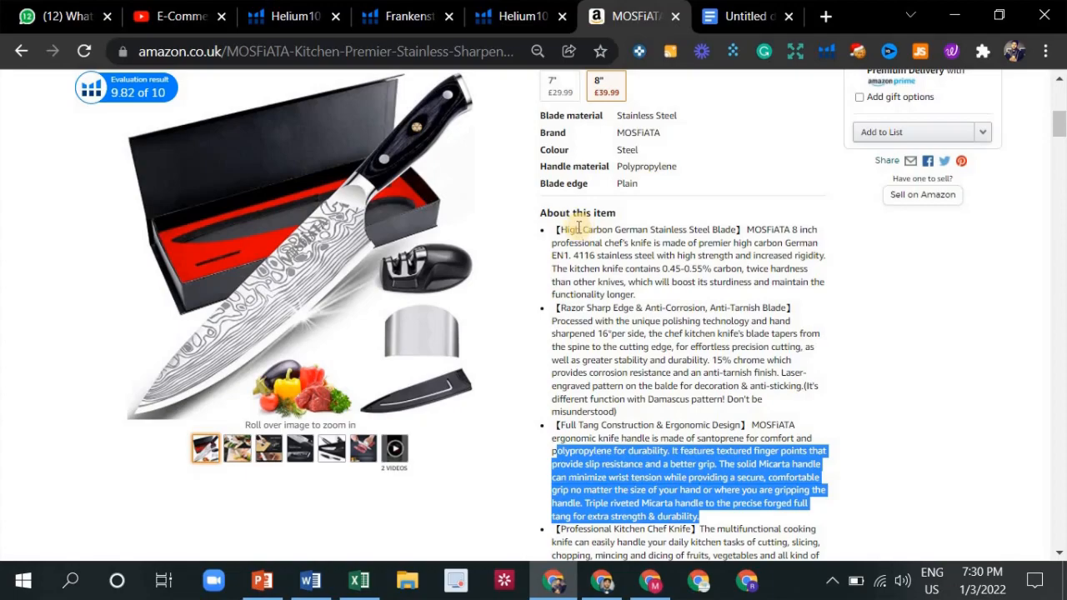
scroll(634, 200, up, 5)
scroll(650, 292, down, 5)
scroll(672, 375, down, 1)
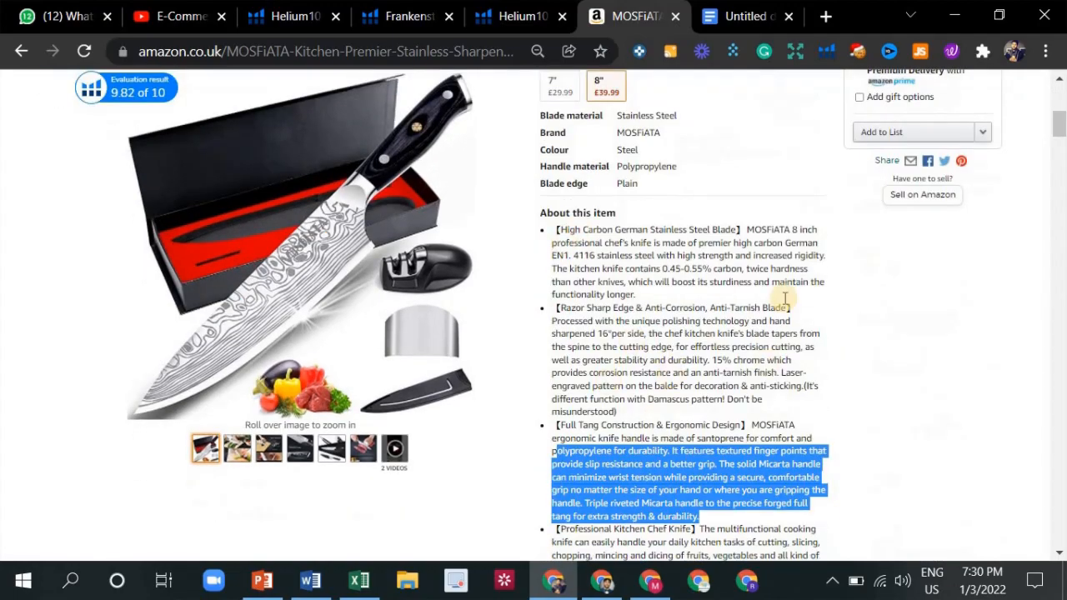
scroll(600, 283, up, 7)
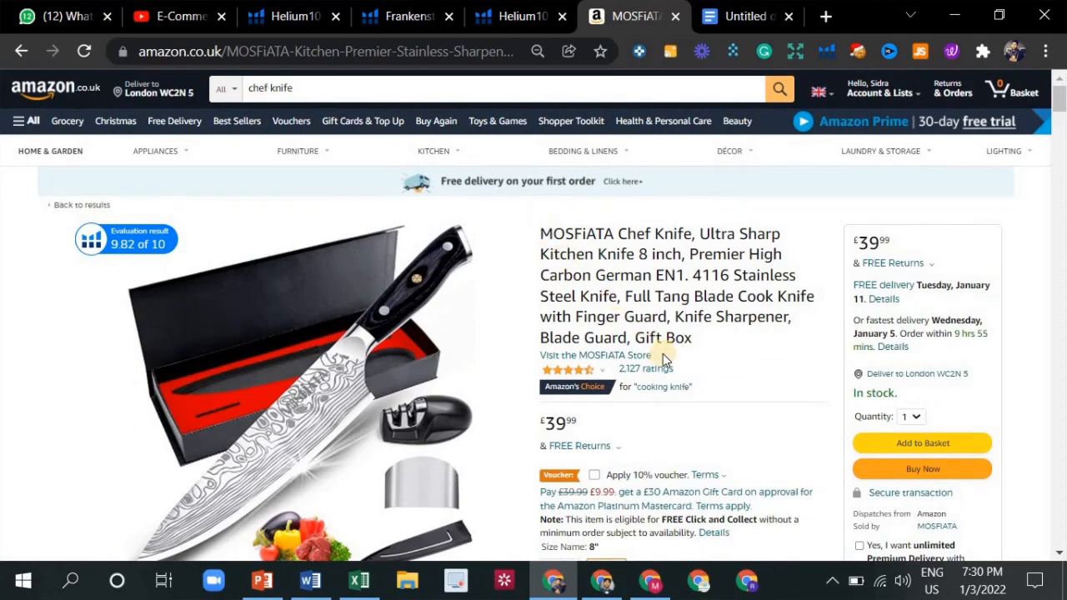
scroll(667, 359, down, 7)
scroll(609, 411, up, 7)
scroll(592, 265, up, 1)
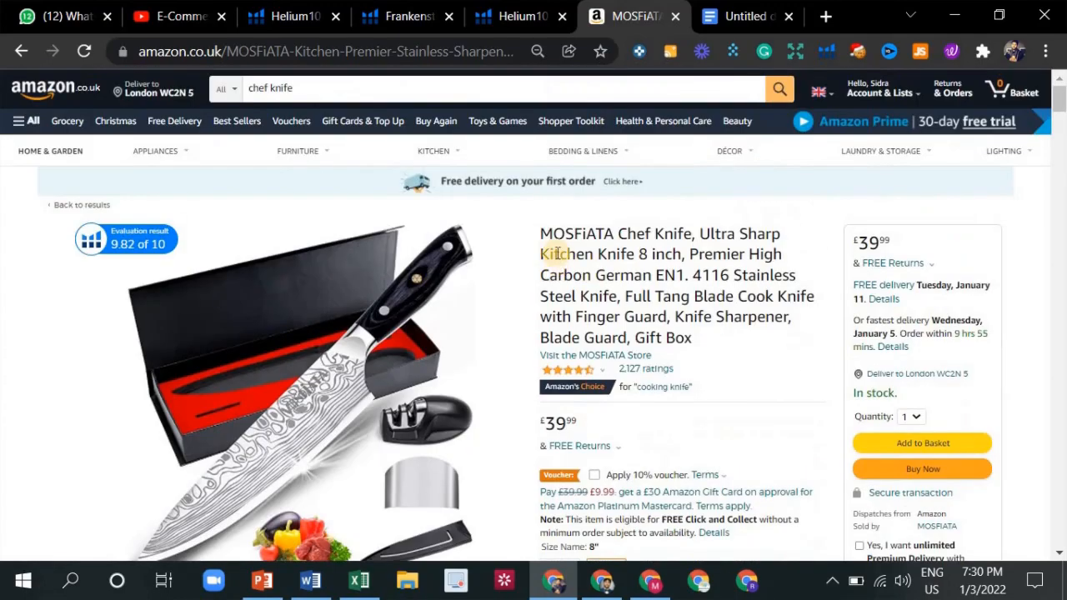
drag(543, 228, 703, 350)
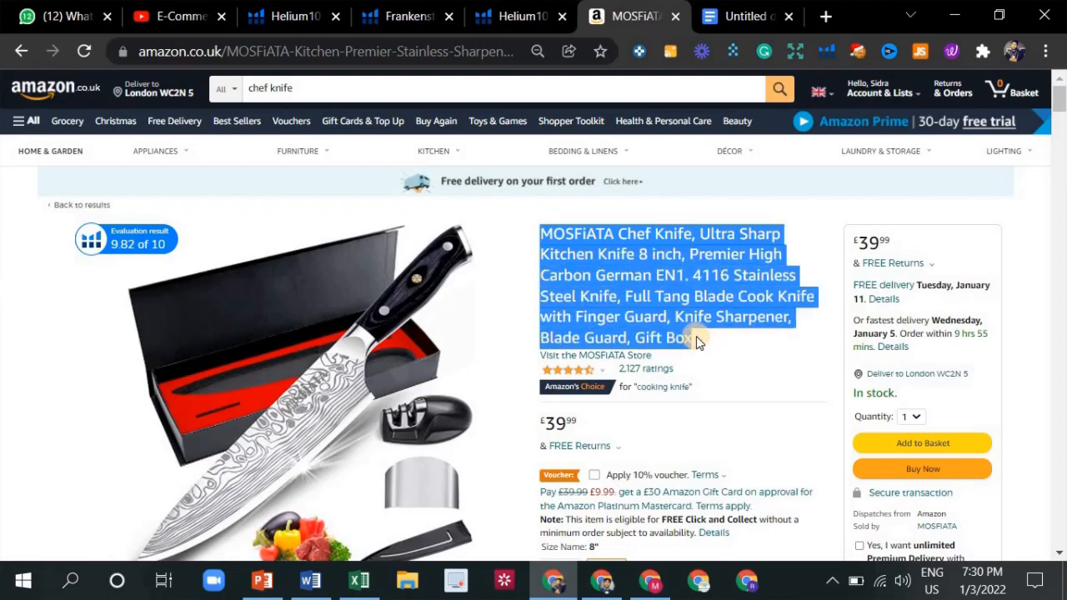
Step: Switch to TITLE CREATION.docx in Word and read the enlarged title formulas for new and famous brands
mouse_move(302, 588)
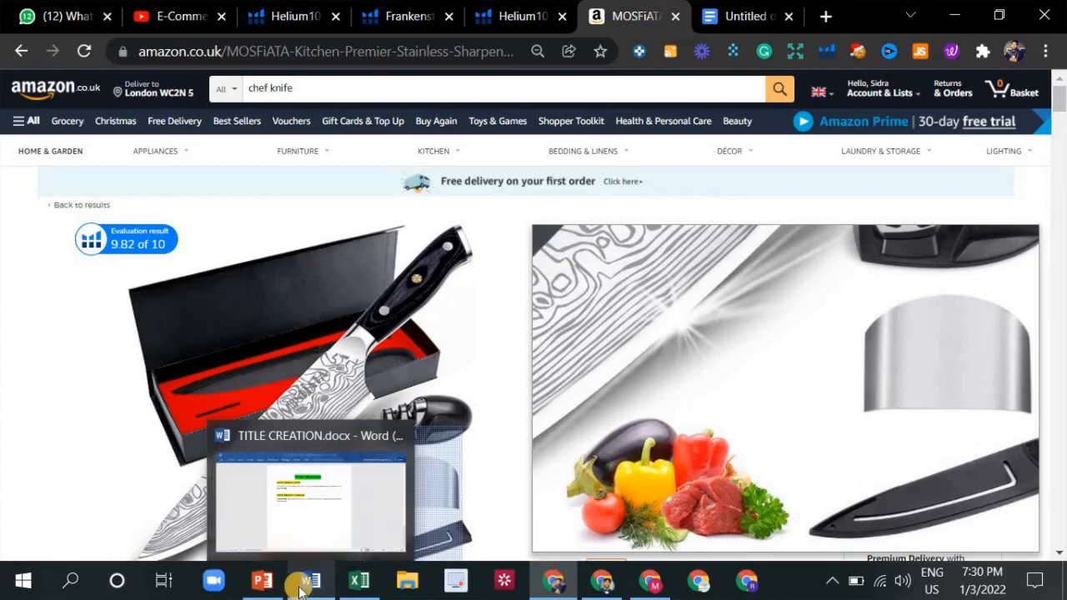
click(297, 516)
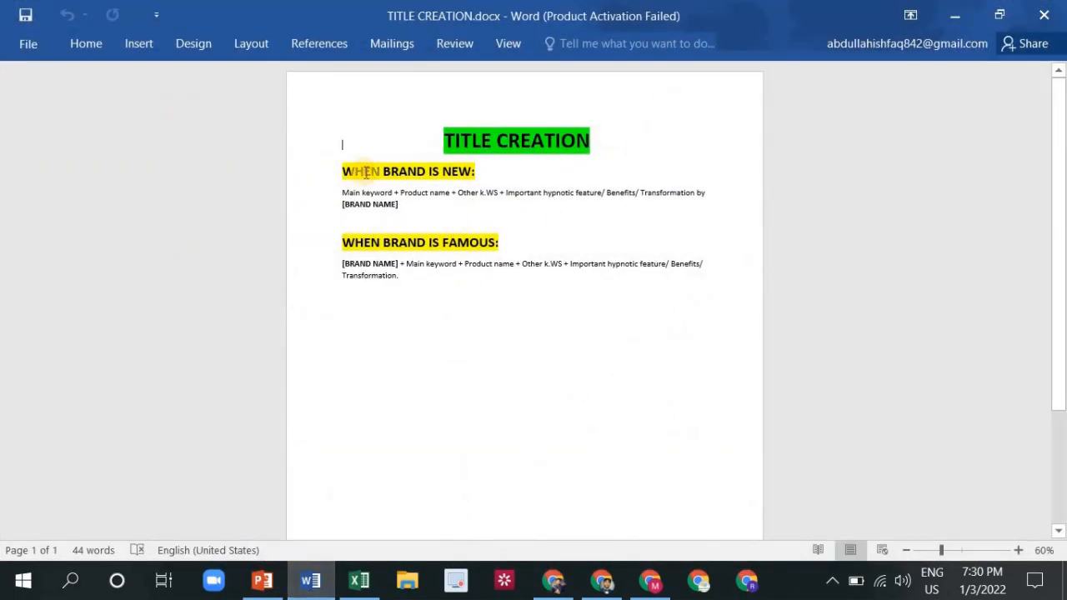
ctrl+scroll(365, 173, up, 6)
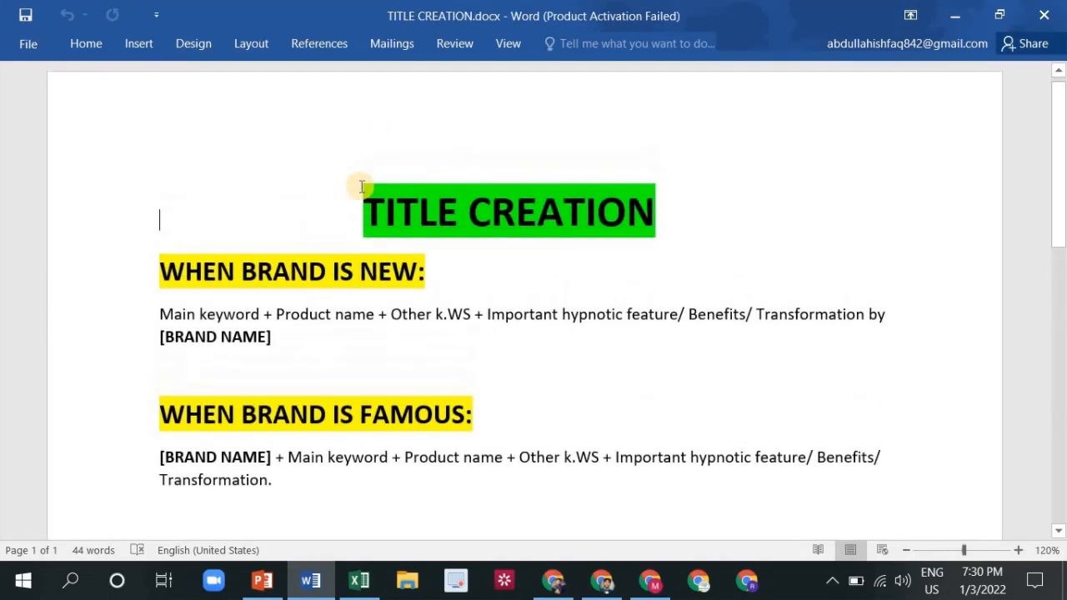
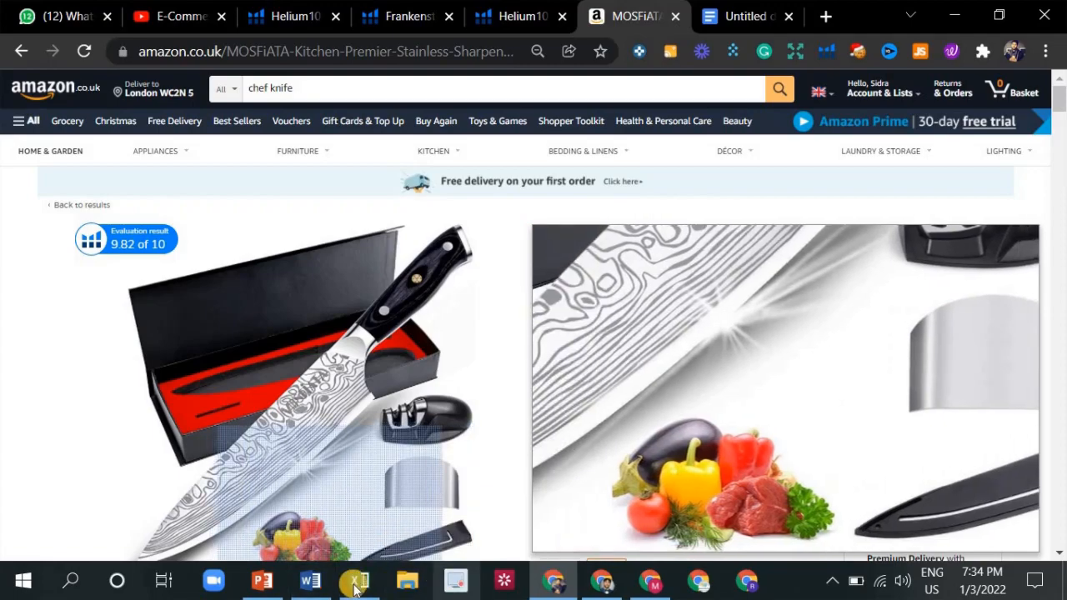
Step: Switch to TITLE CREATION.docx in Word and append "for women" to the example title "CHEF KNIFE – KITCHEN KNIVES"
click(310, 581)
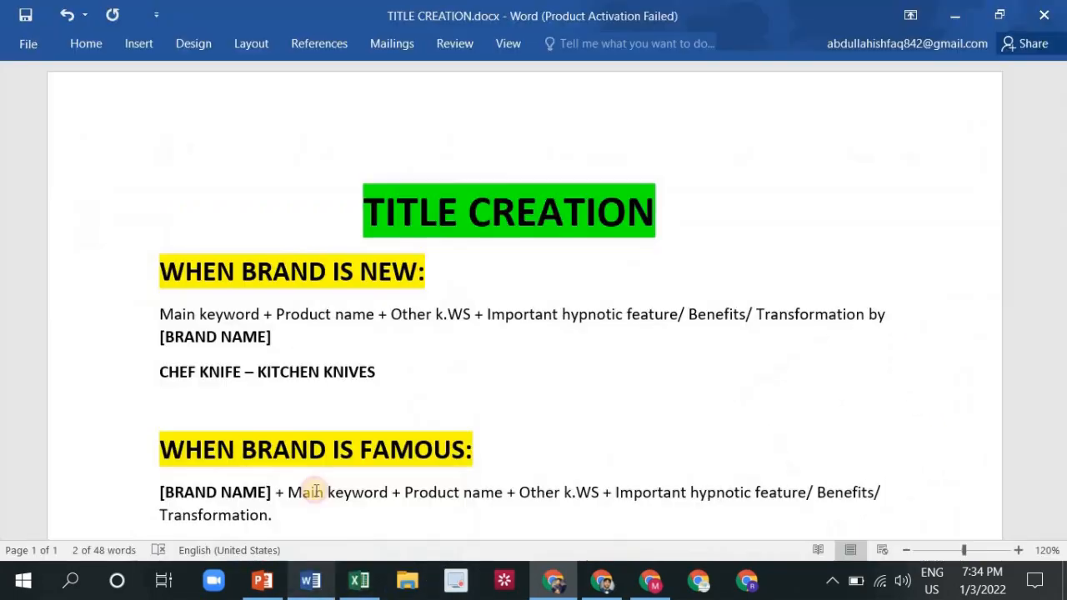
click(380, 377)
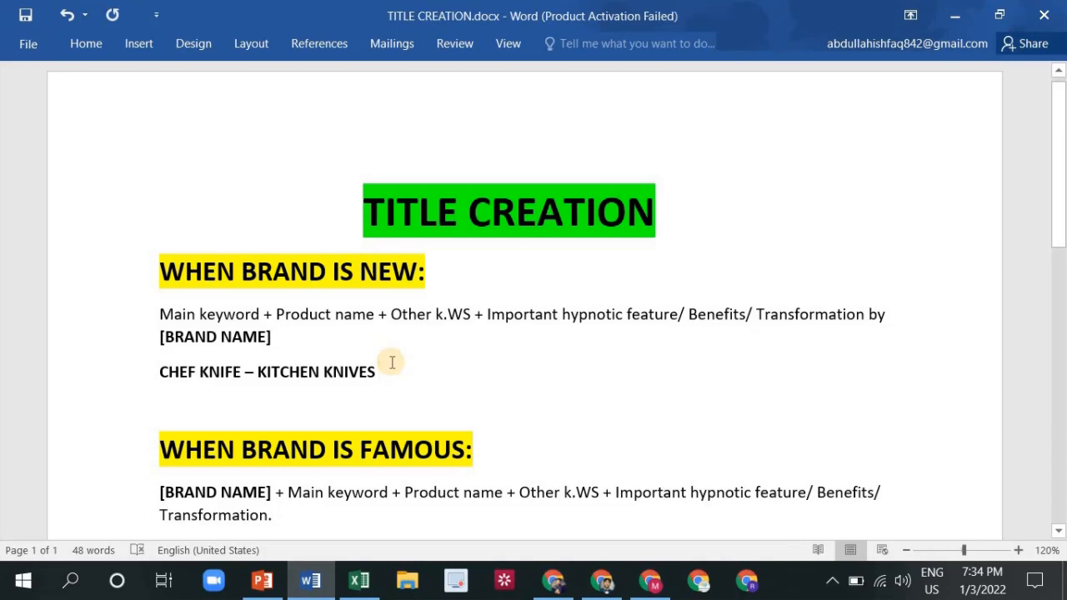
text(-)
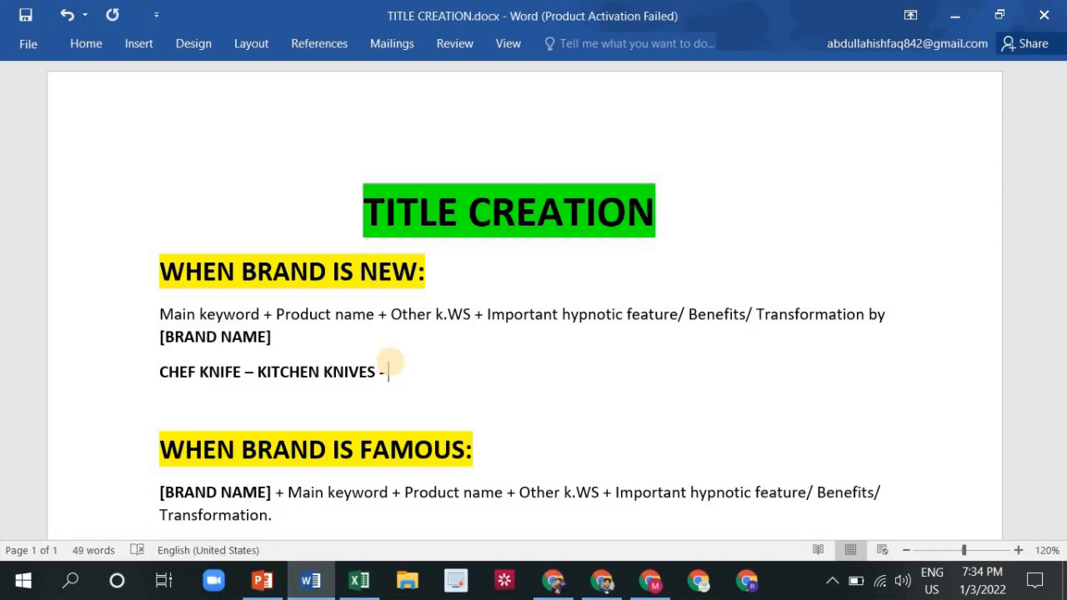
text( hyu)
key(BackSpace)
key(BackSpace)
key(BackSpace)
text(for)
text(women)
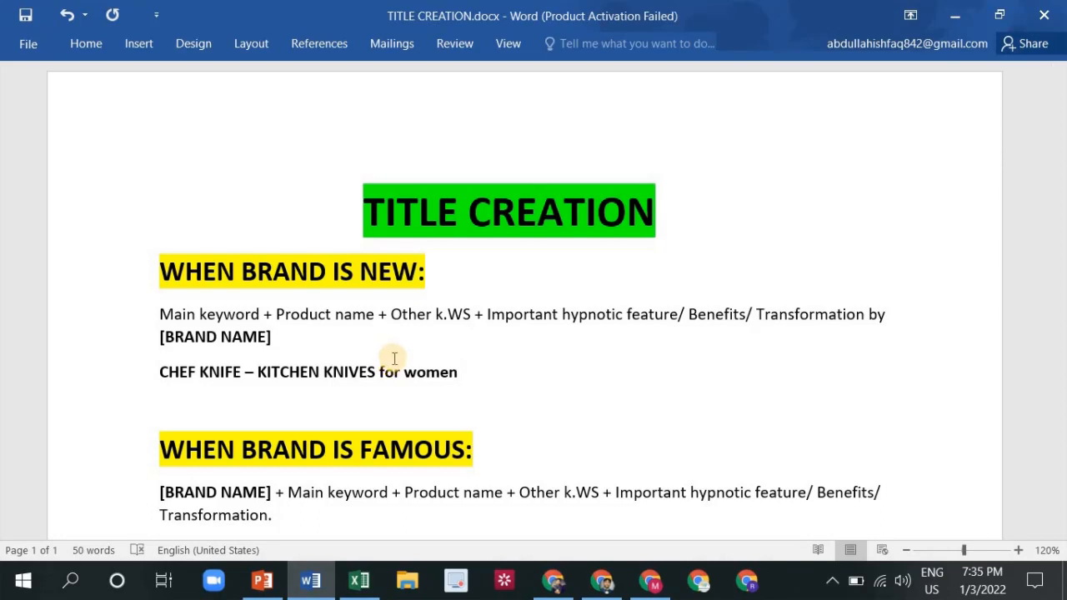
Step: Highlight the hypnotic feature part of the new-brand formula and rewrite the example title's ending in capitals as "FOR WOMEN"
drag(464, 372, 182, 374)
click(613, 380)
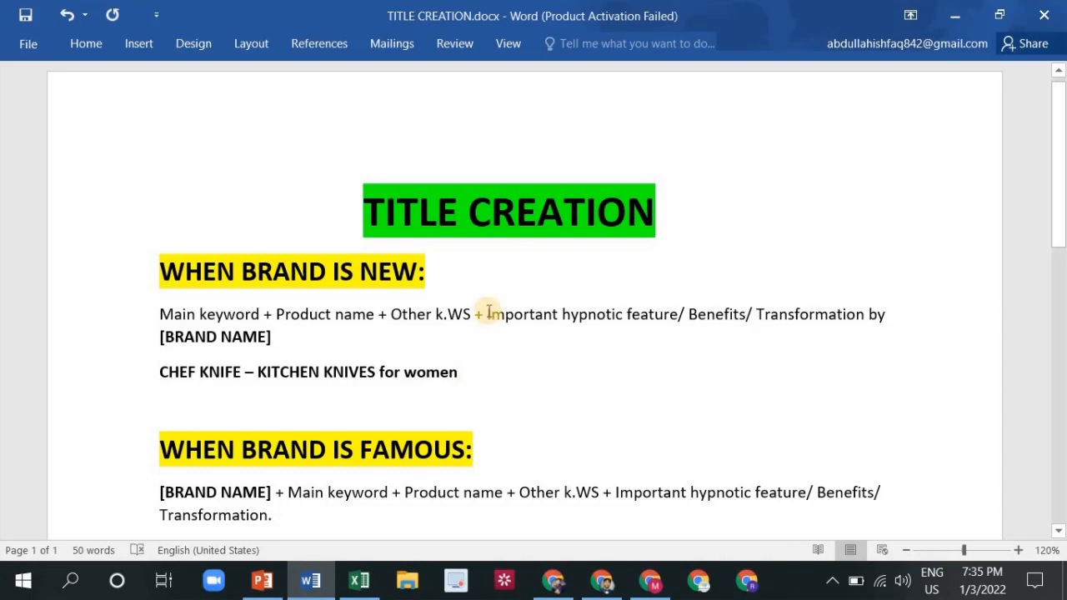
drag(487, 314, 809, 324)
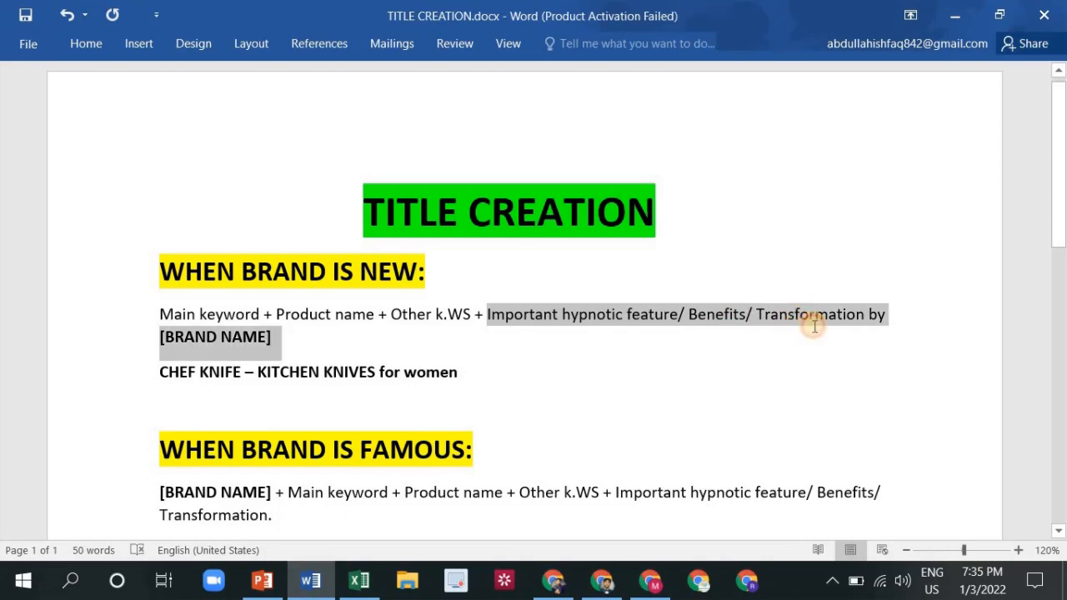
click(598, 369)
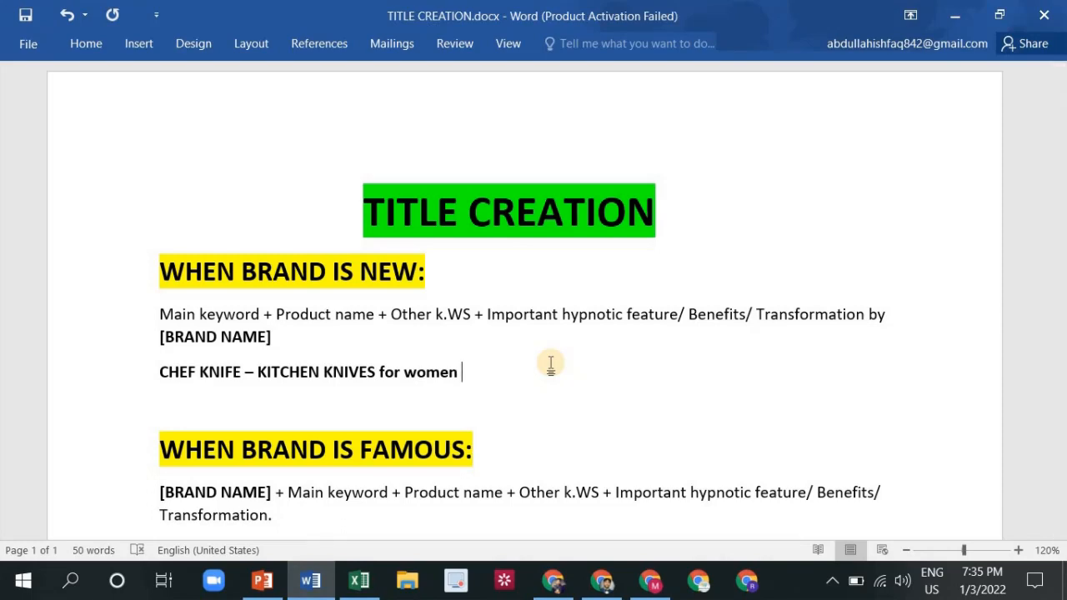
key(BackSpace)
key(BackSpace)
key(BackSpace)
key(BackSpace)
key(BackSpace)
key(BackSpace)
key(BackSpace)
key(BackSpace)
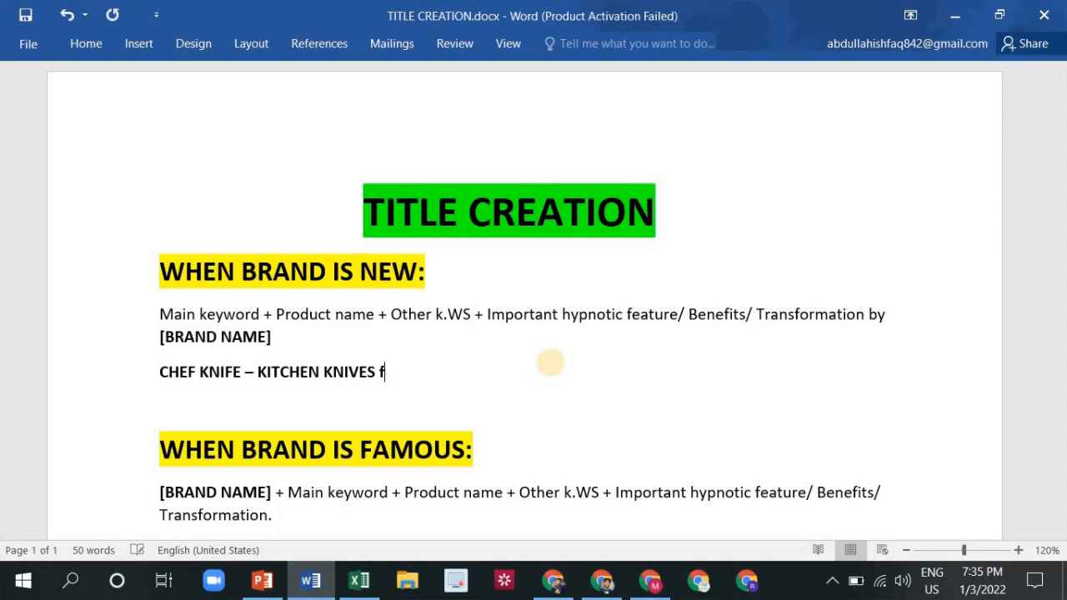
text(FOR WOEMN)
key(BackSpace)
key(BackSpace)
key(BackSpace)
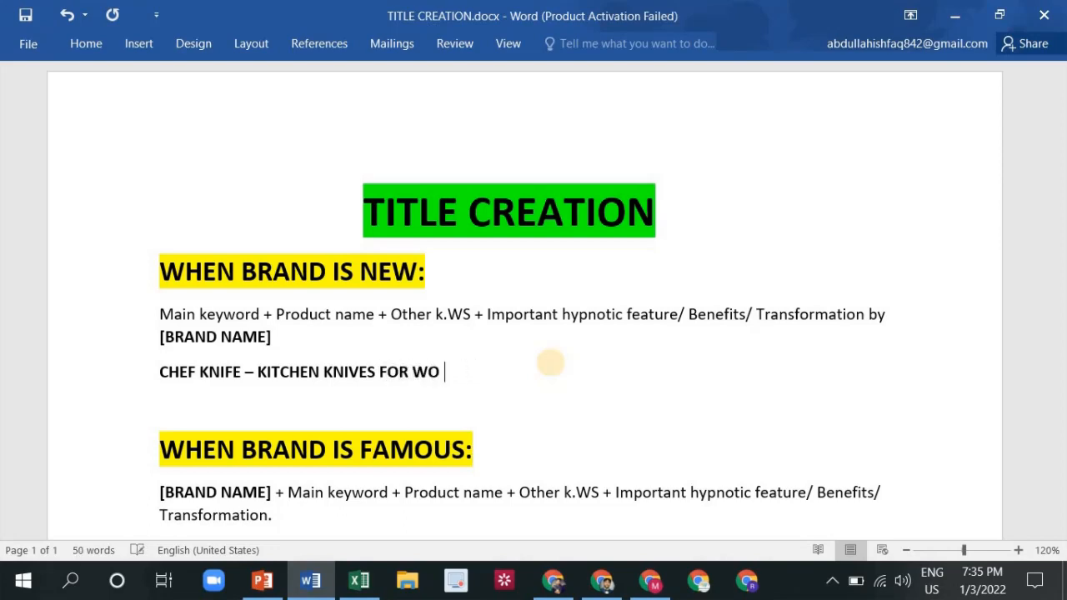
text(MEN)
Step: Extend the example title with the feature phrase "– VERY SHARP AND EASY TO CUT"
text(- VER)
text(Y )
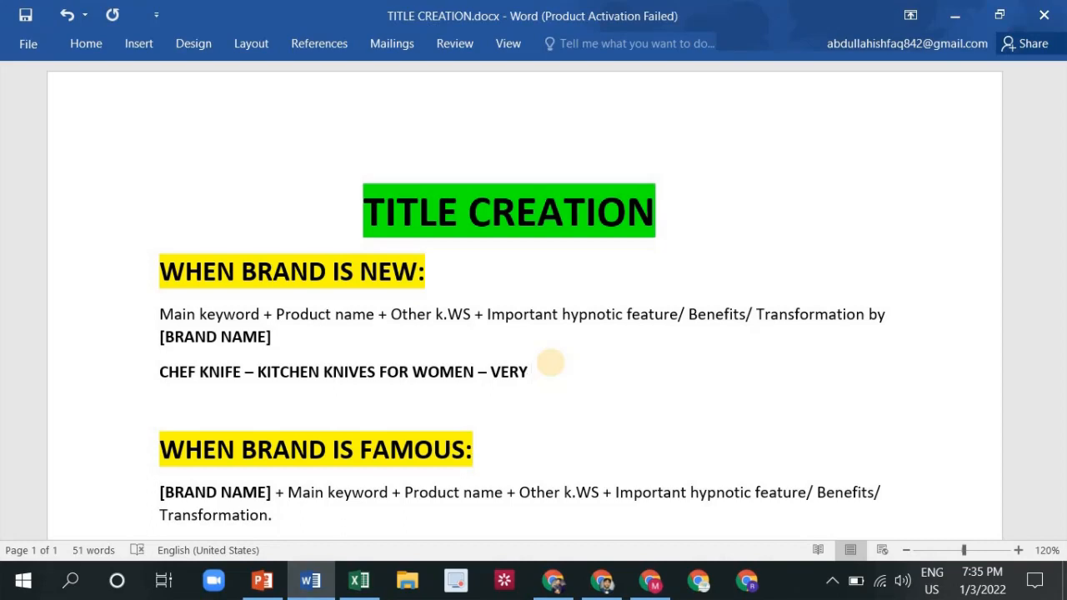
text(SHARP AN)
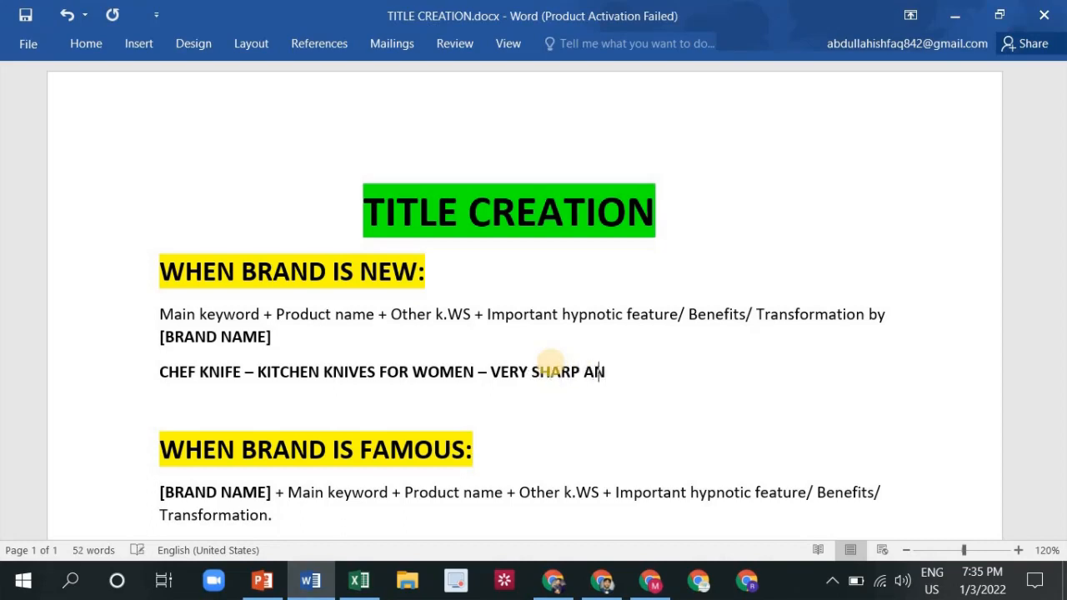
text(D EASY TO CUT)
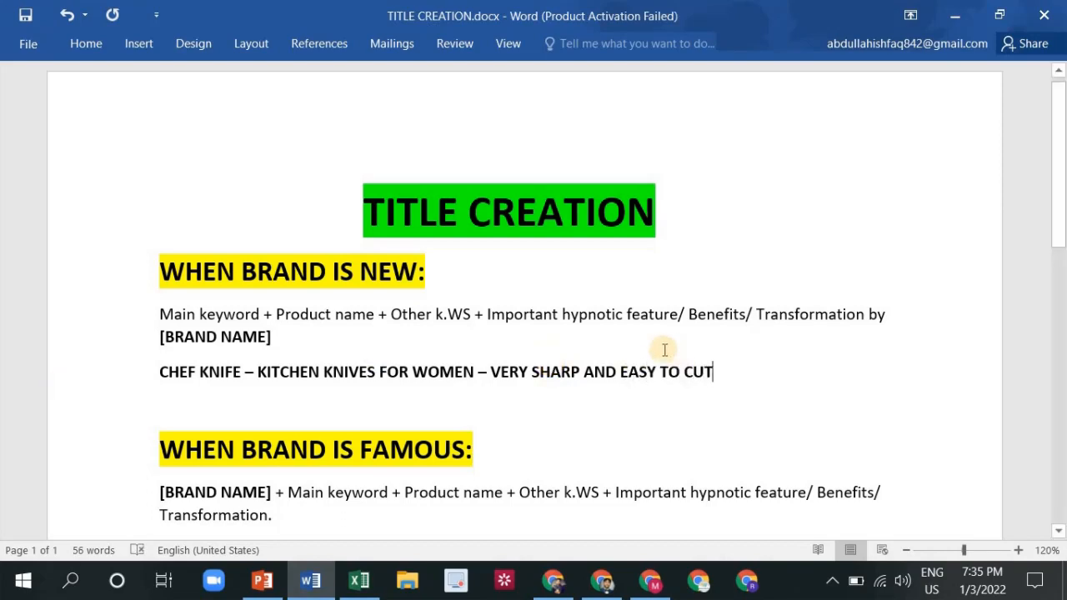
Step: Return to the MOSFiATA Amazon listing and examine how its title combines brand, keywords and features, highlighting each part
click(553, 581)
triple_click(755, 238)
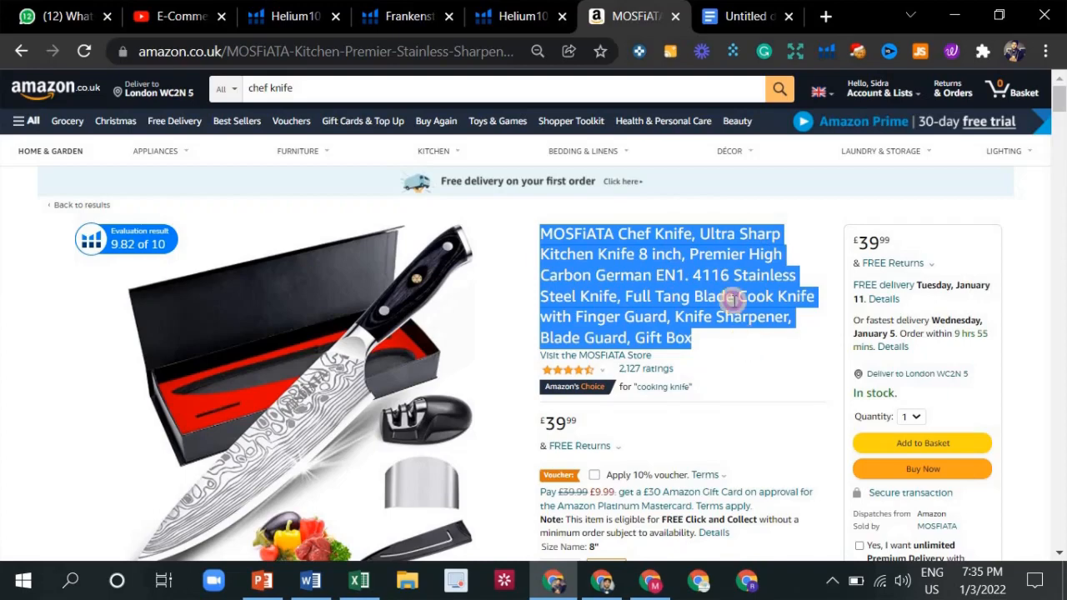
click(725, 289)
drag(641, 257, 765, 295)
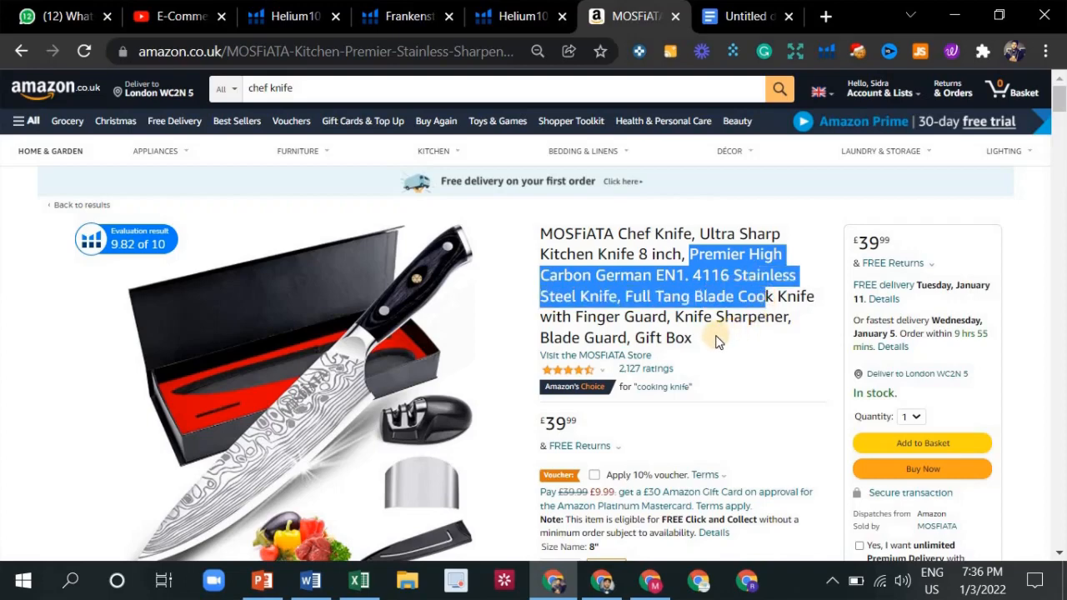
click(681, 290)
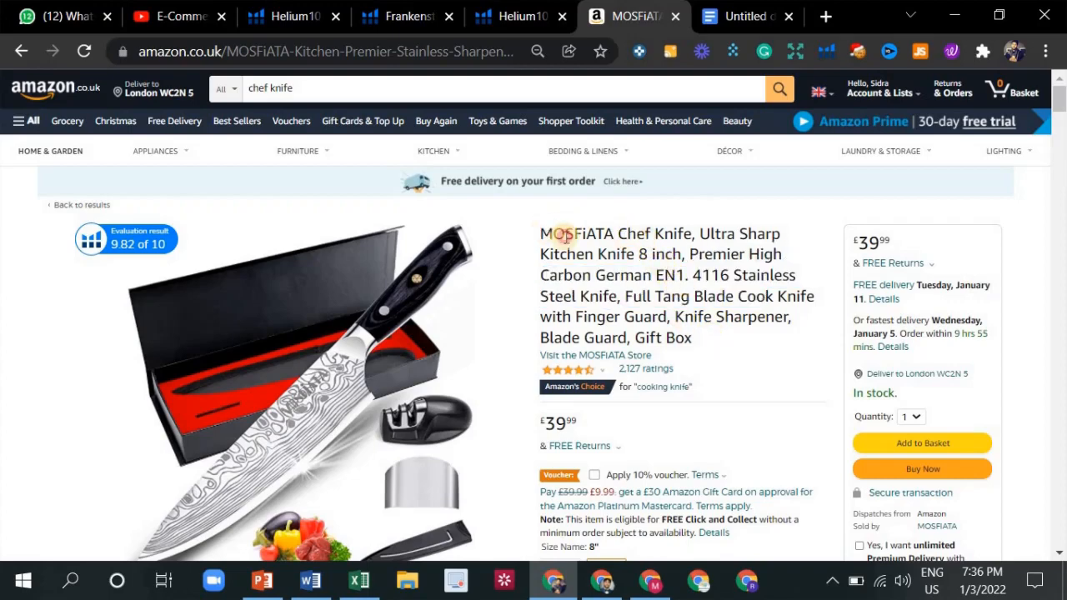
drag(541, 233, 749, 235)
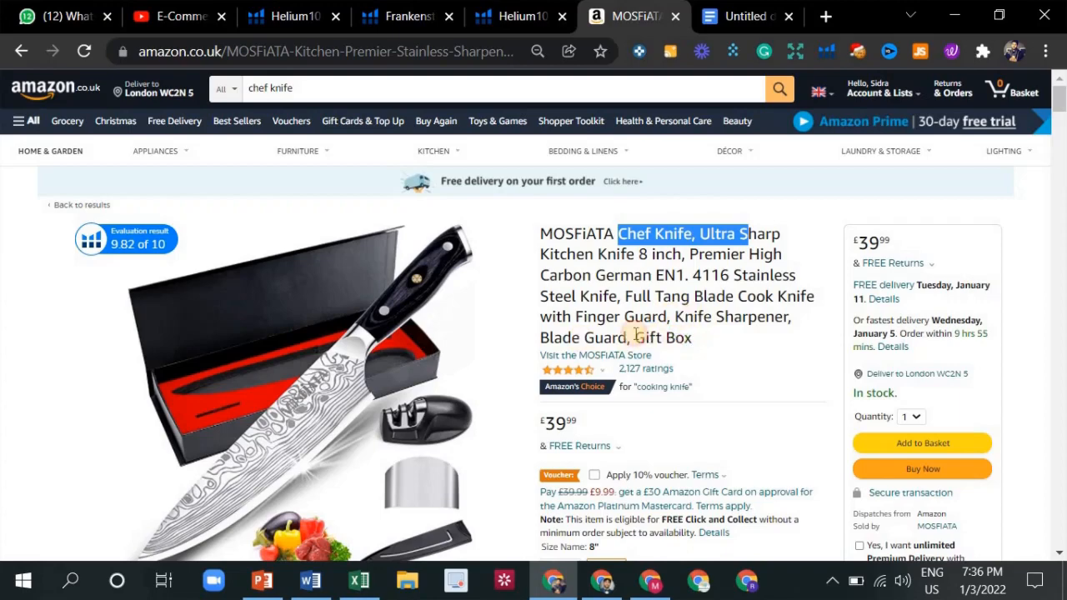
drag(693, 337, 618, 234)
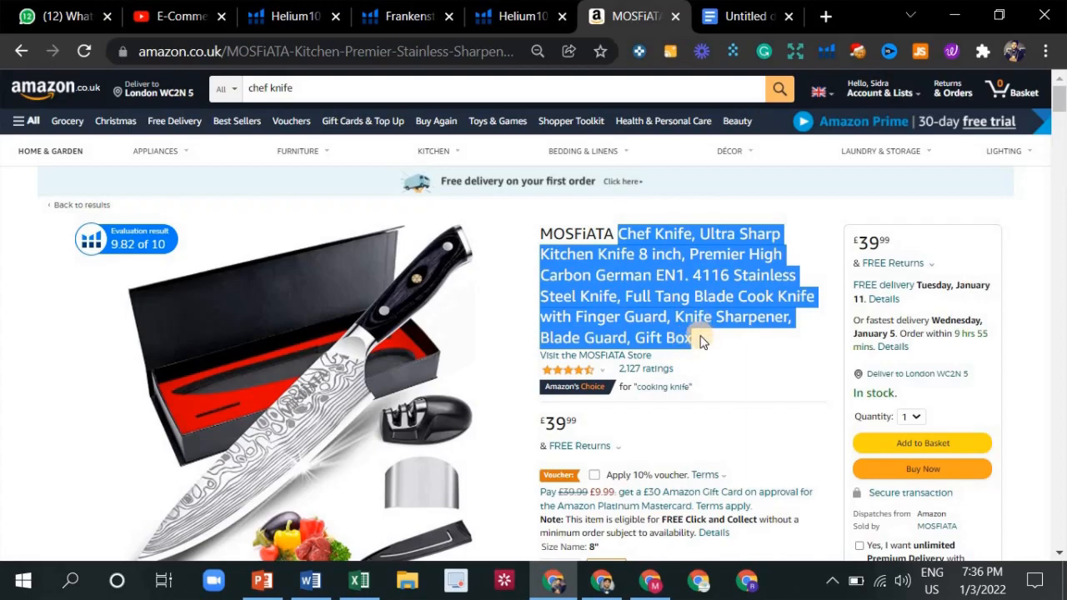
click(654, 435)
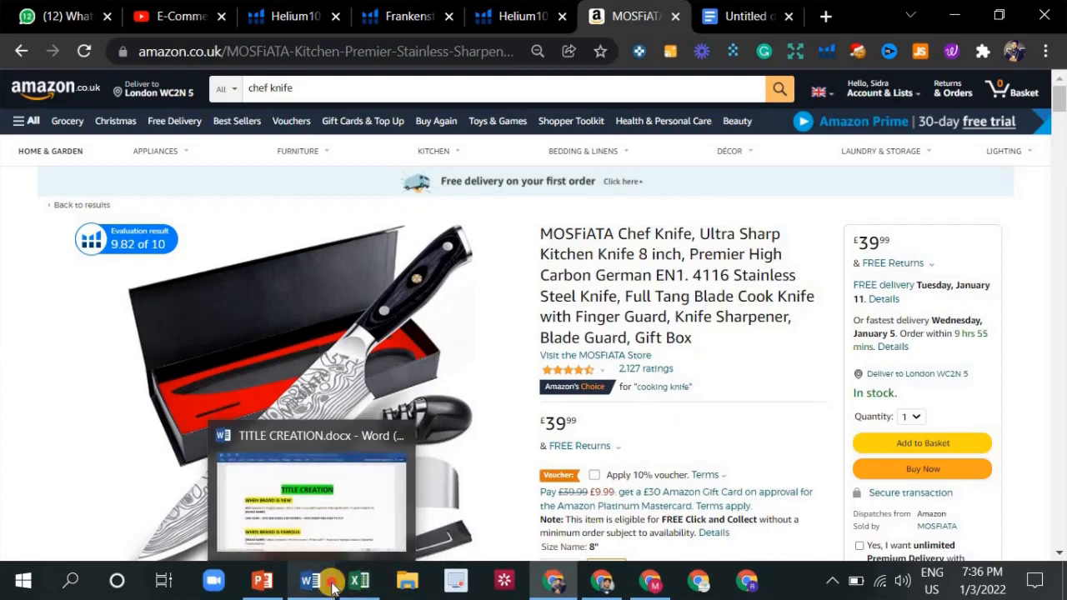
Step: Go back to the title document in Word and finish the example title with "By BRAND NAME"
click(310, 581)
drag(162, 372, 774, 398)
click(770, 400)
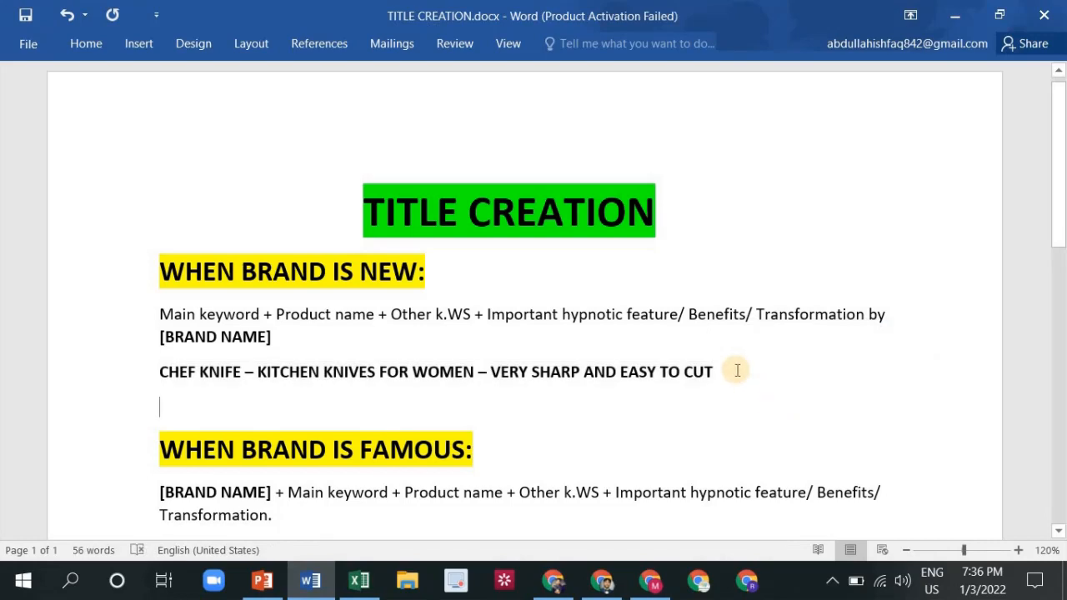
click(734, 370)
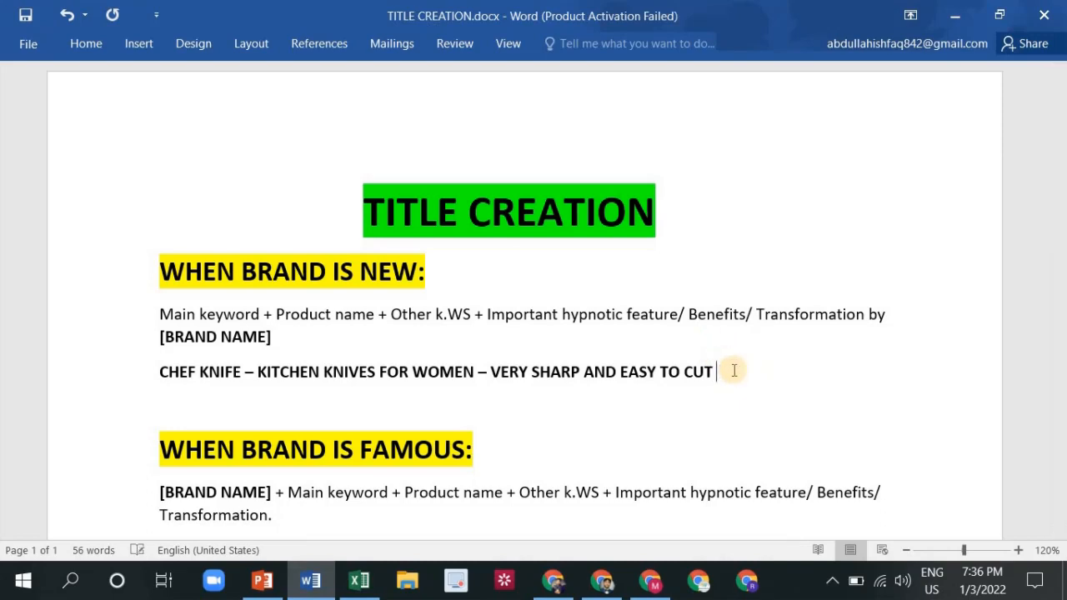
text(By BRAND N)
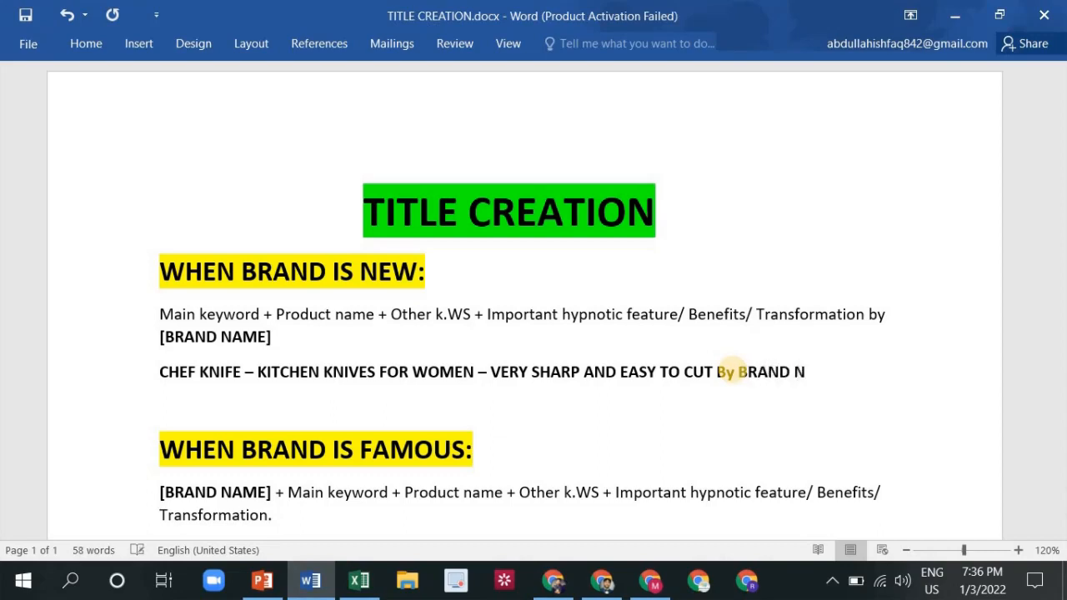
text(AME)
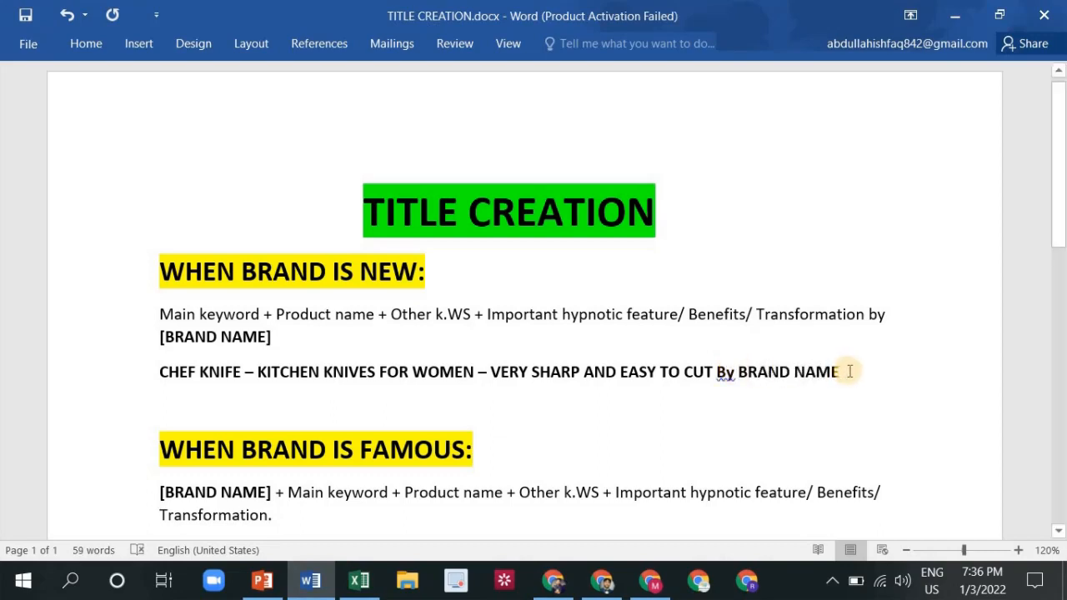
Step: Delete the example title and the empty line below it from the new-brand section
drag(843, 372, 773, 376)
drag(847, 371, 157, 381)
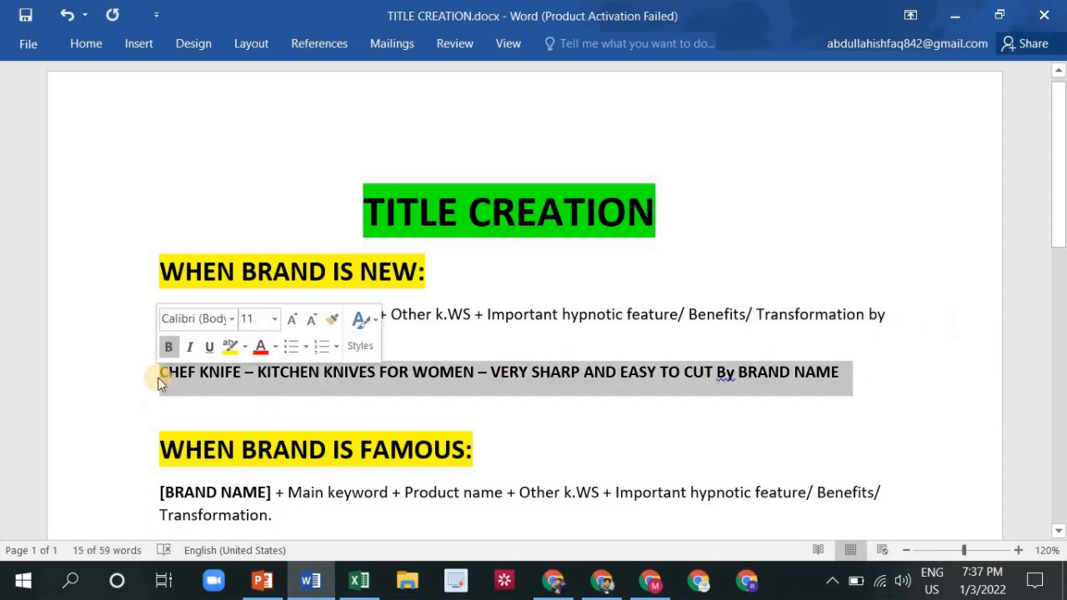
key(Delete)
key(Delete)
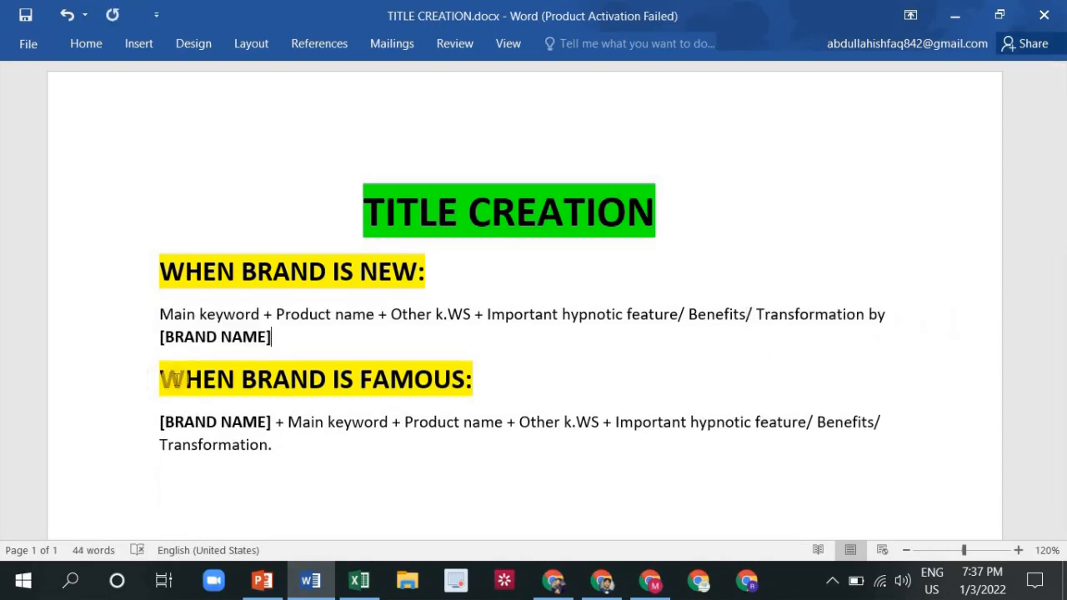
Step: Compare the famous-brand title formula in Word with the brand name opening the MOSFiATA title on Amazon, highlighting the formula parts
drag(270, 423, 165, 422)
click(550, 581)
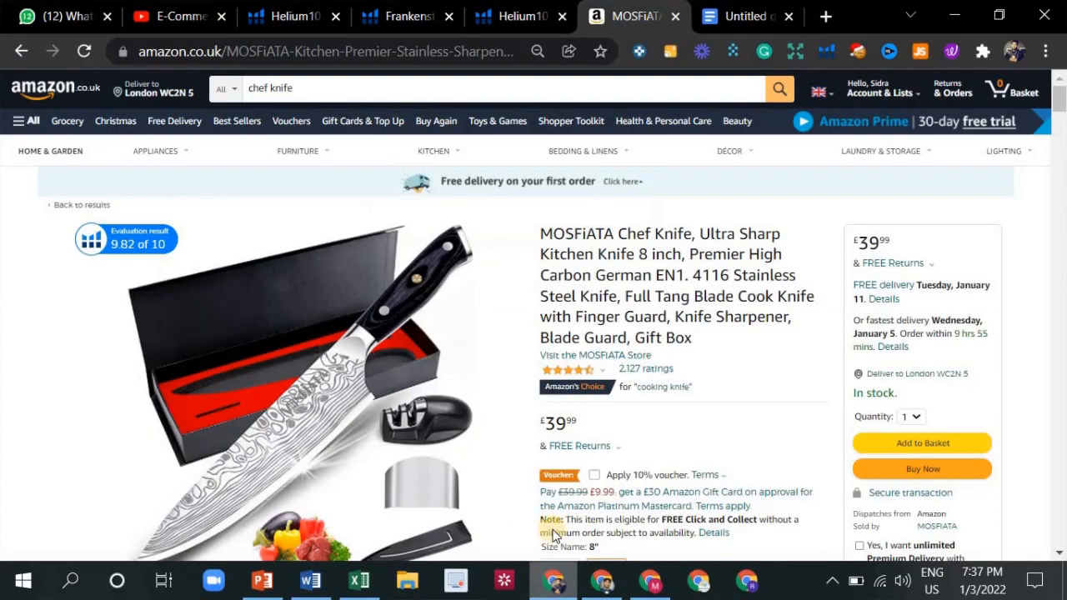
drag(540, 233, 614, 236)
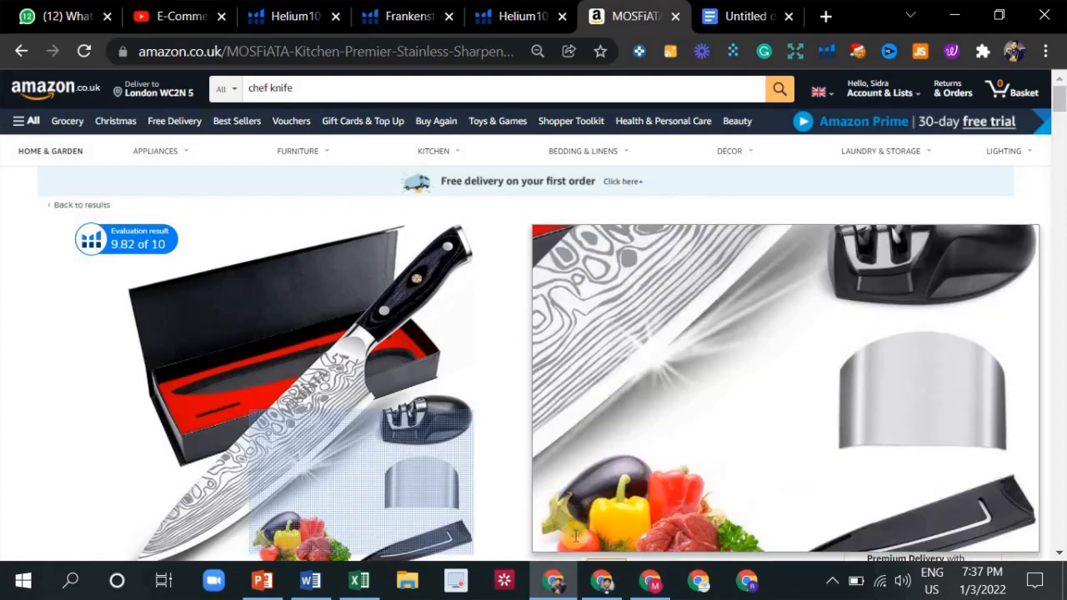
click(332, 583)
drag(300, 423, 556, 425)
drag(596, 431, 678, 436)
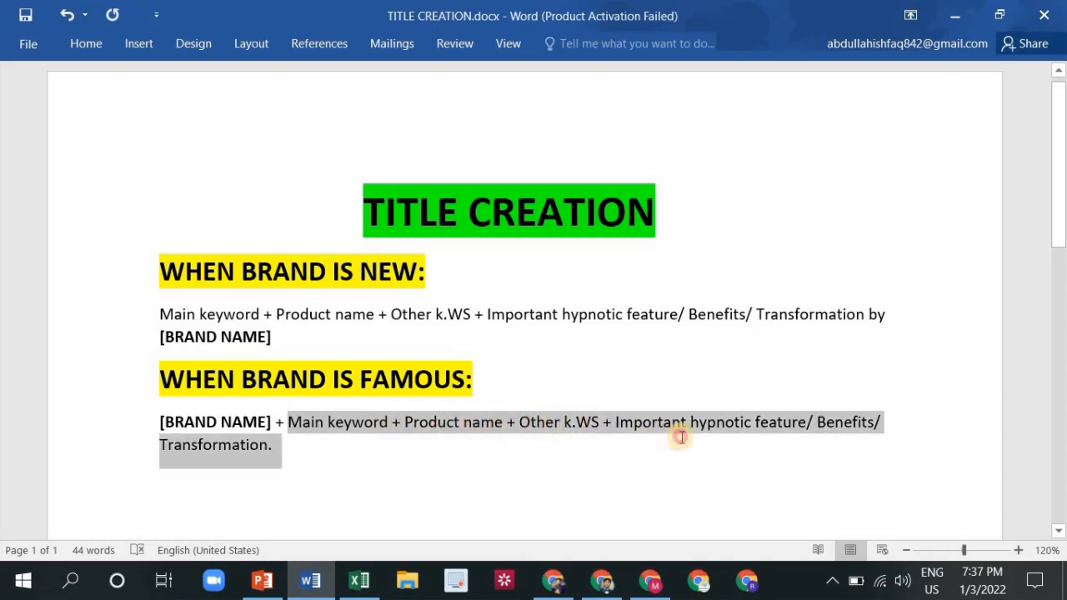
click(541, 464)
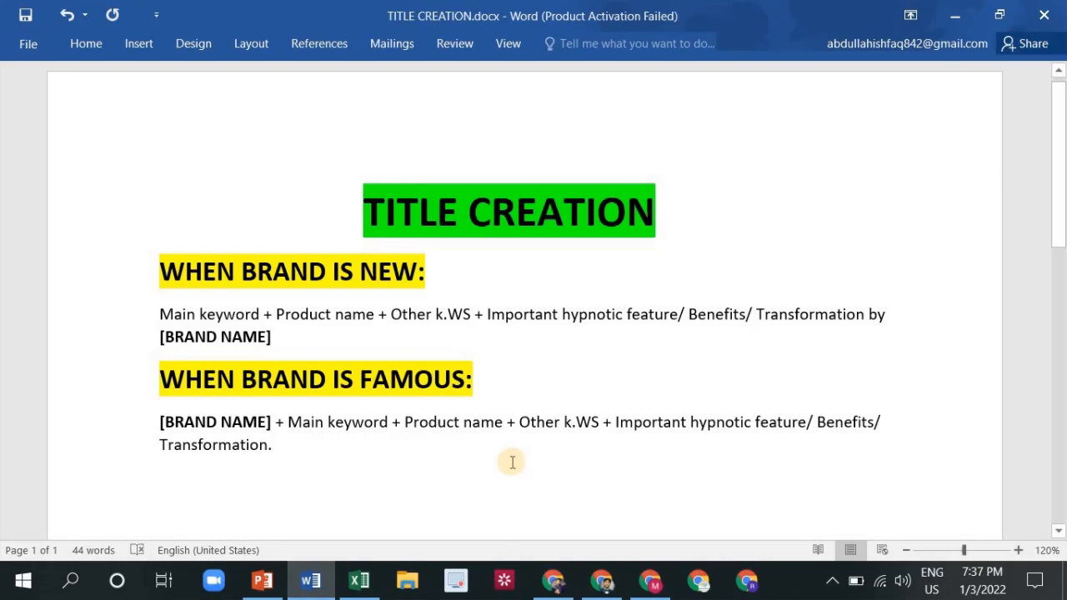
shift+click(159, 314)
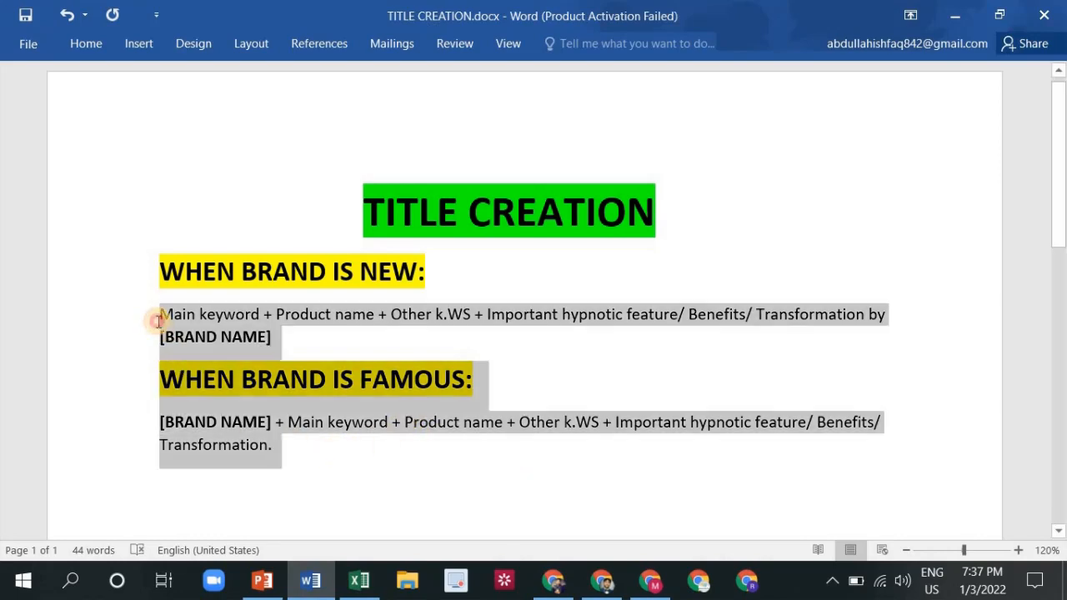
click(475, 469)
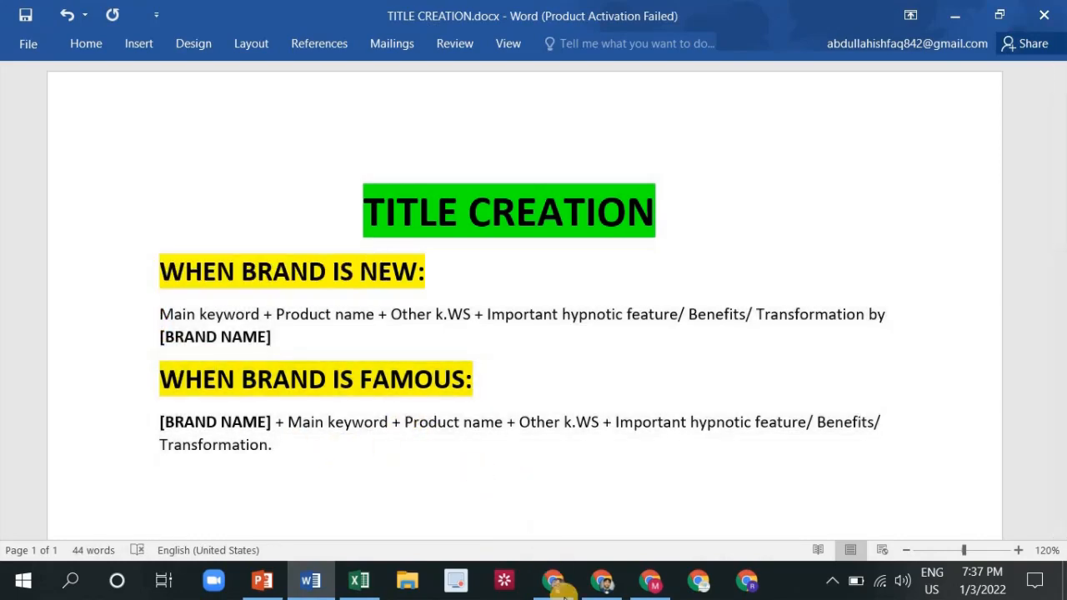
Step: Switch to the MOSFiATA Amazon listing and examine its "About this item" bullet points, highlighting the first bullet's heading
click(552, 579)
scroll(564, 309, down, 3)
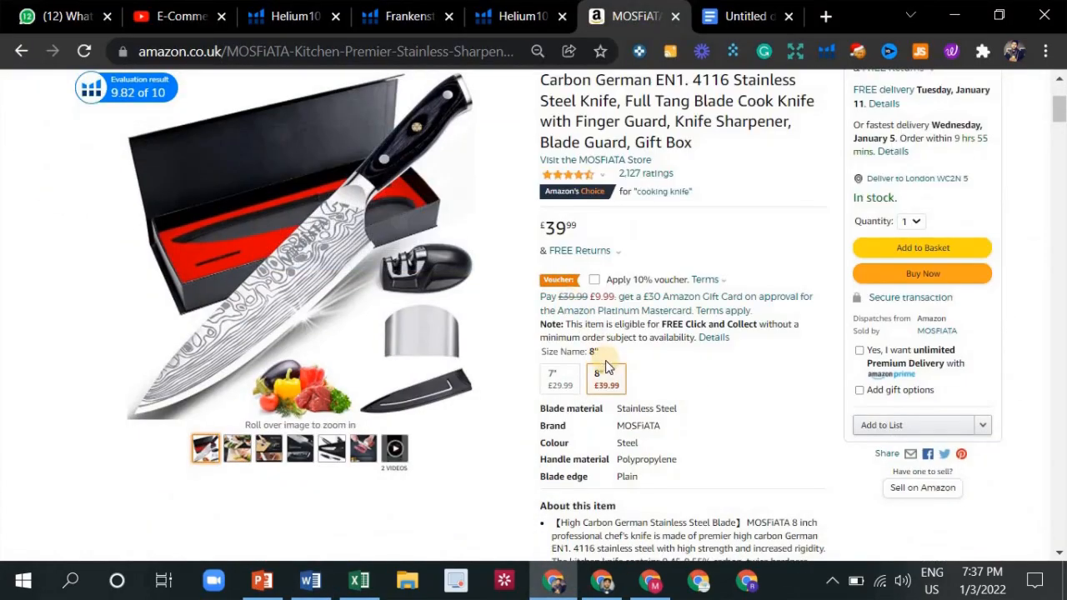
scroll(555, 322, down, 3)
drag(556, 327, 735, 326)
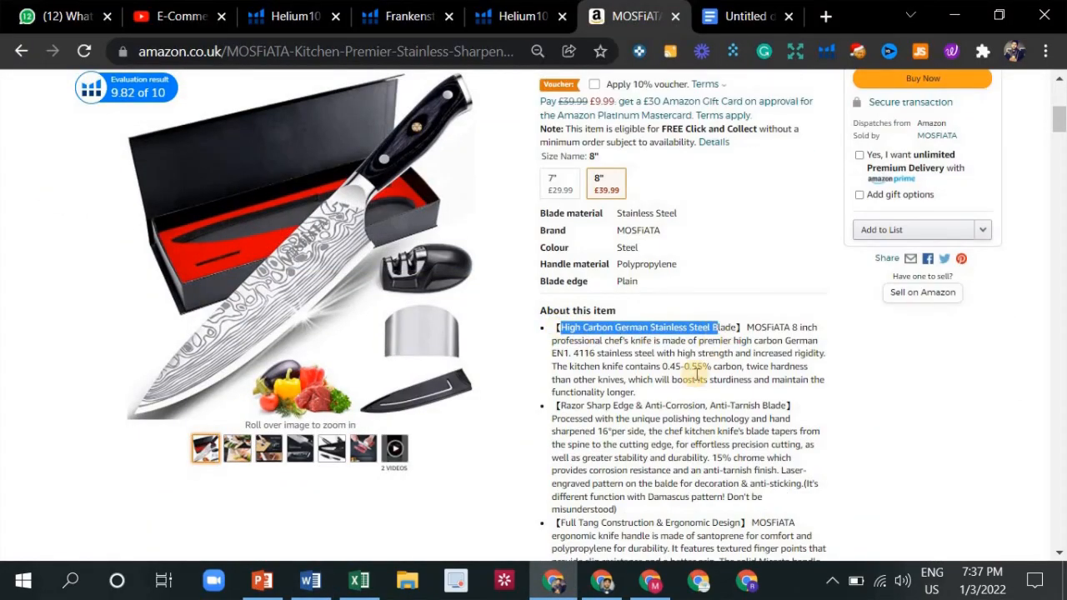
scroll(692, 375, down, 1)
scroll(493, 267, up, 6)
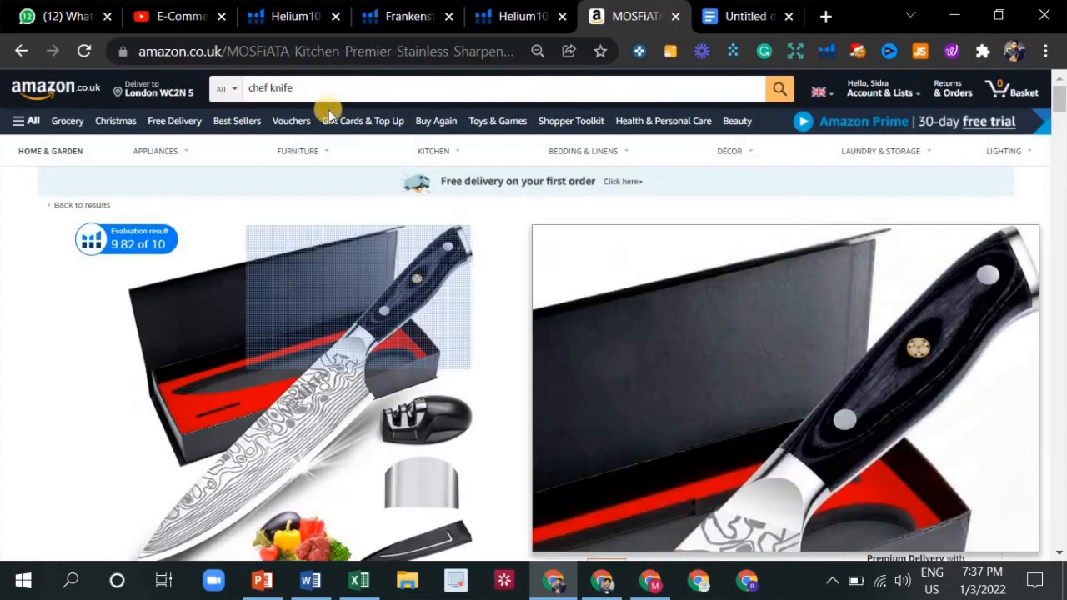
scroll(594, 381, down, 2)
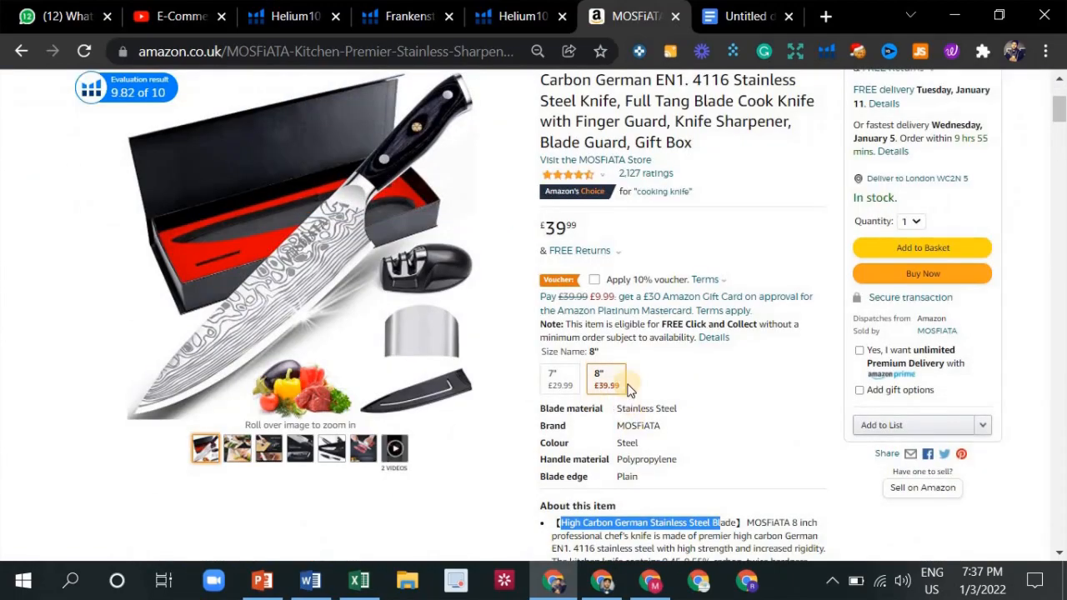
scroll(600, 368, down, 2)
click(590, 348)
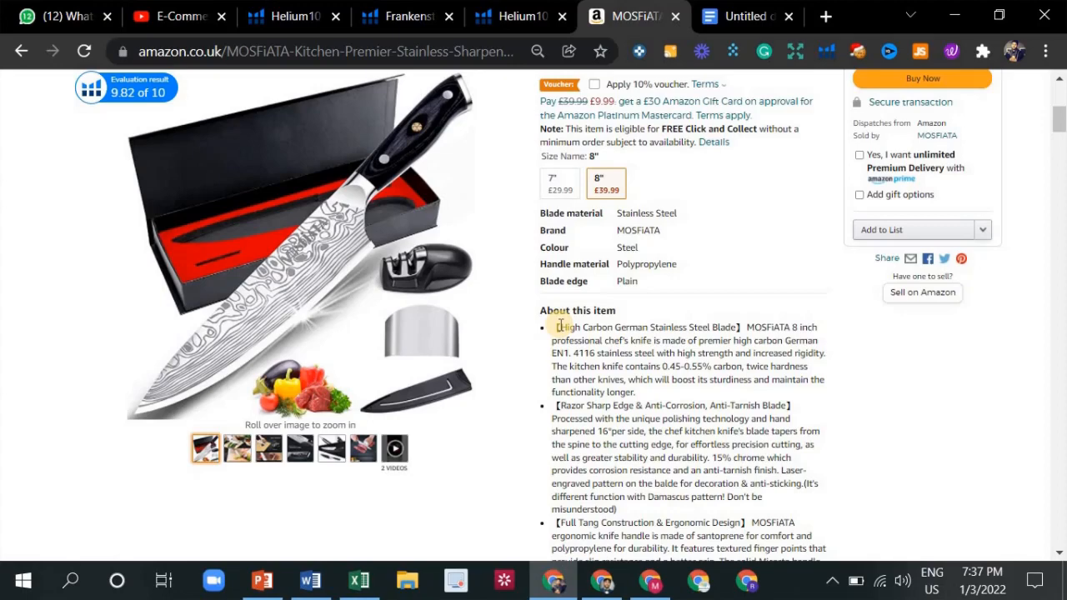
Step: Examine the MOSFiATA bullet points, highlighting headings such as "High Carbon German Stainless Steel Blade", "Professional Kitchen Chef Knife" and "Exquisite Gift Box"
drag(559, 327, 740, 327)
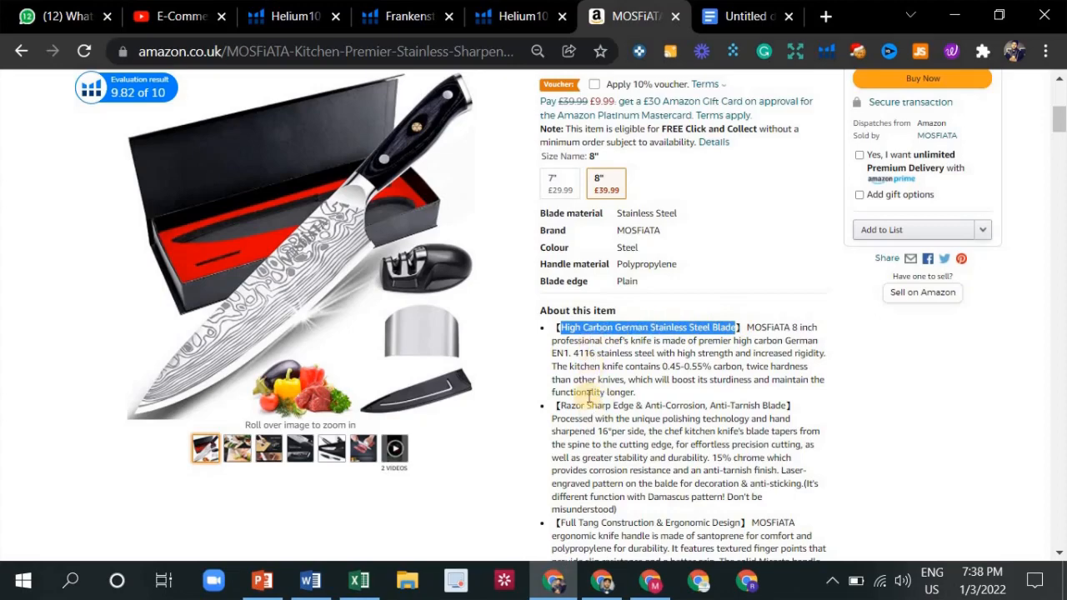
scroll(584, 392, down, 1)
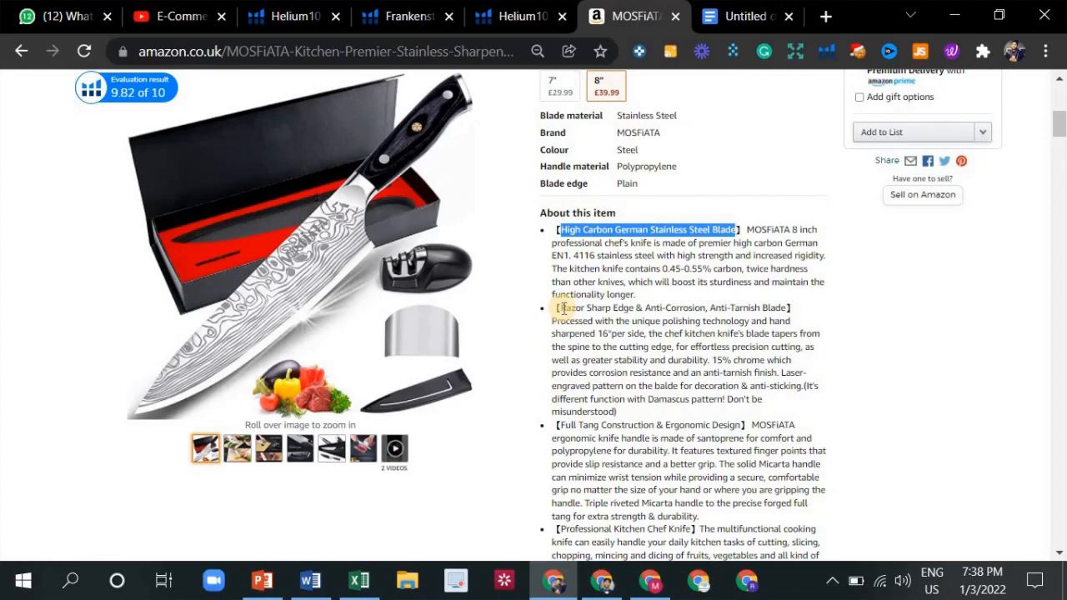
drag(570, 308, 714, 315)
scroll(708, 317, down, 2)
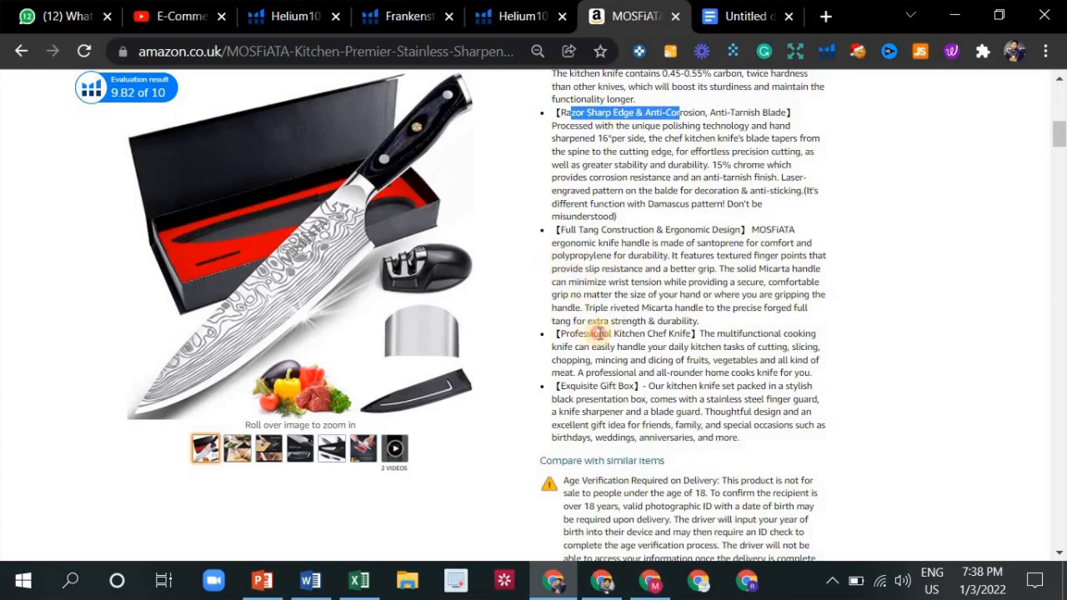
drag(583, 333, 667, 333)
drag(569, 386, 634, 388)
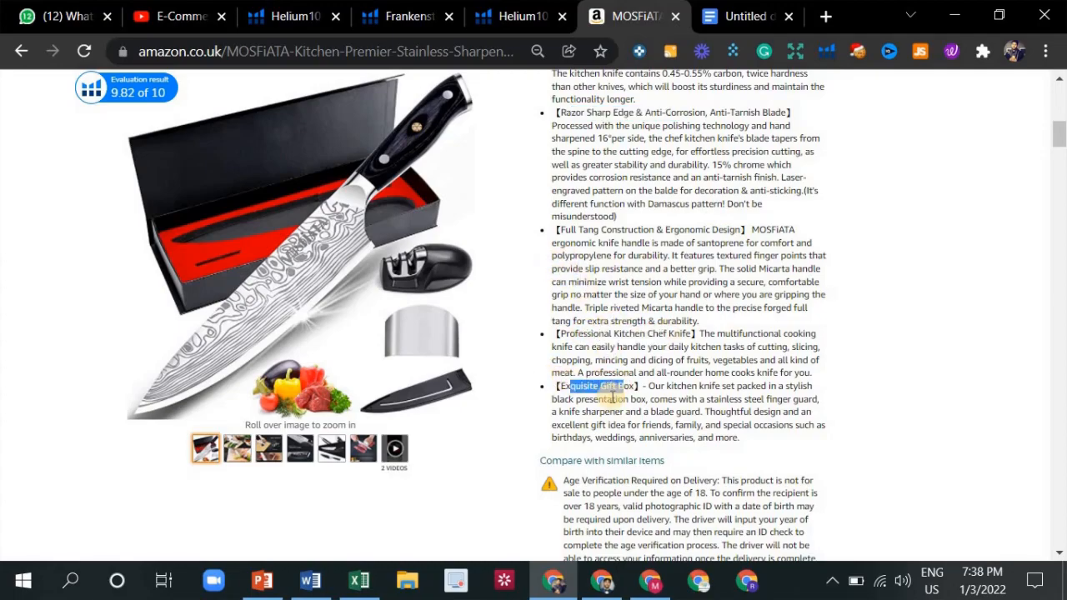
Step: Search Amazon for "chef knife" again and open the Chef's Path 8 inch professional chef knife listing from the results
scroll(592, 365, up, 2)
scroll(594, 365, up, 6)
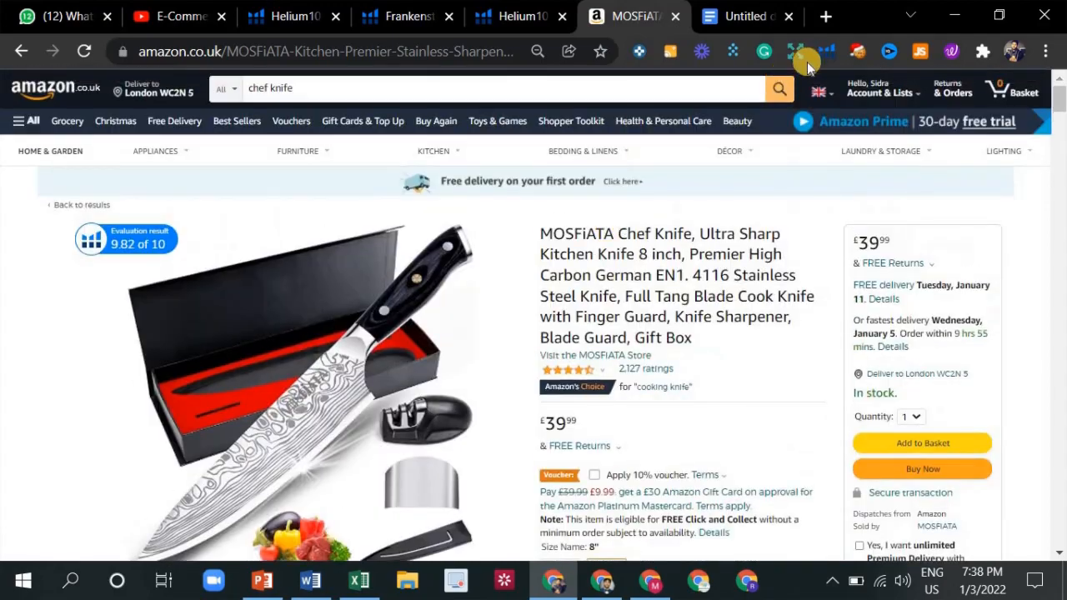
click(785, 89)
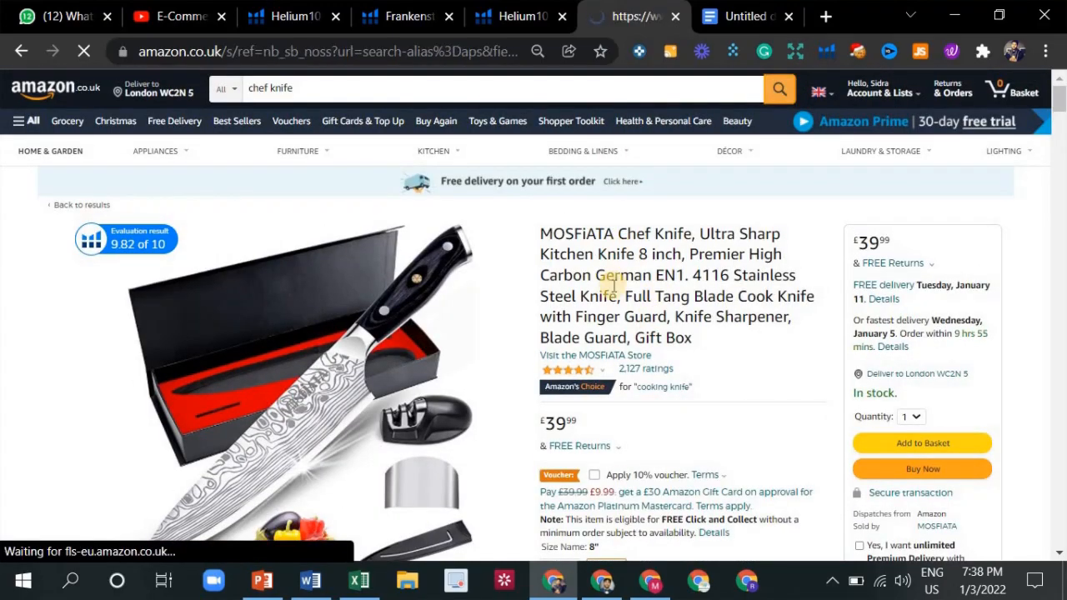
scroll(550, 358, down, 3)
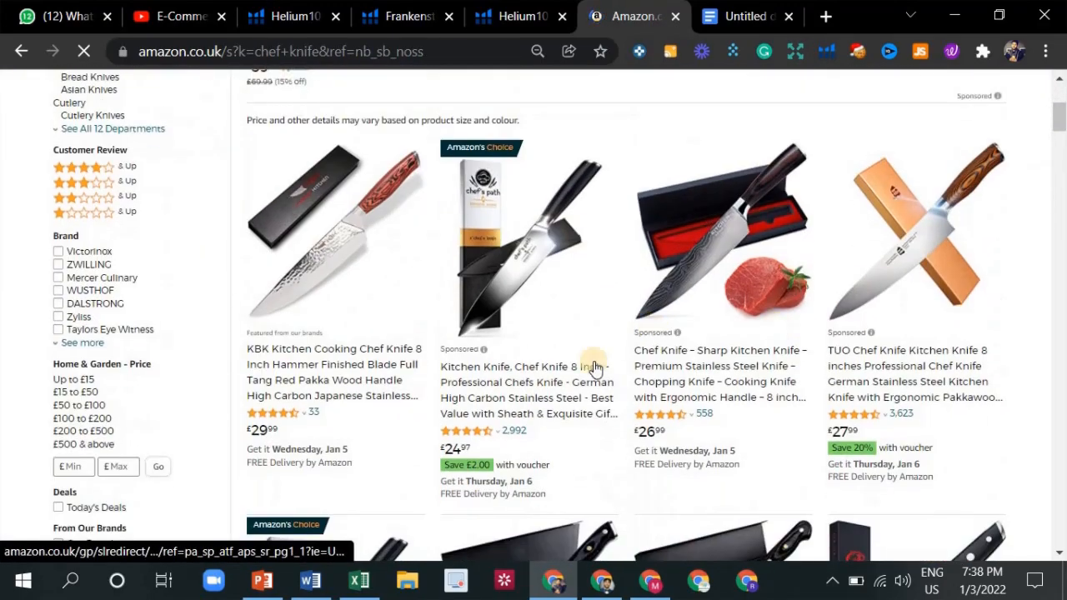
click(565, 400)
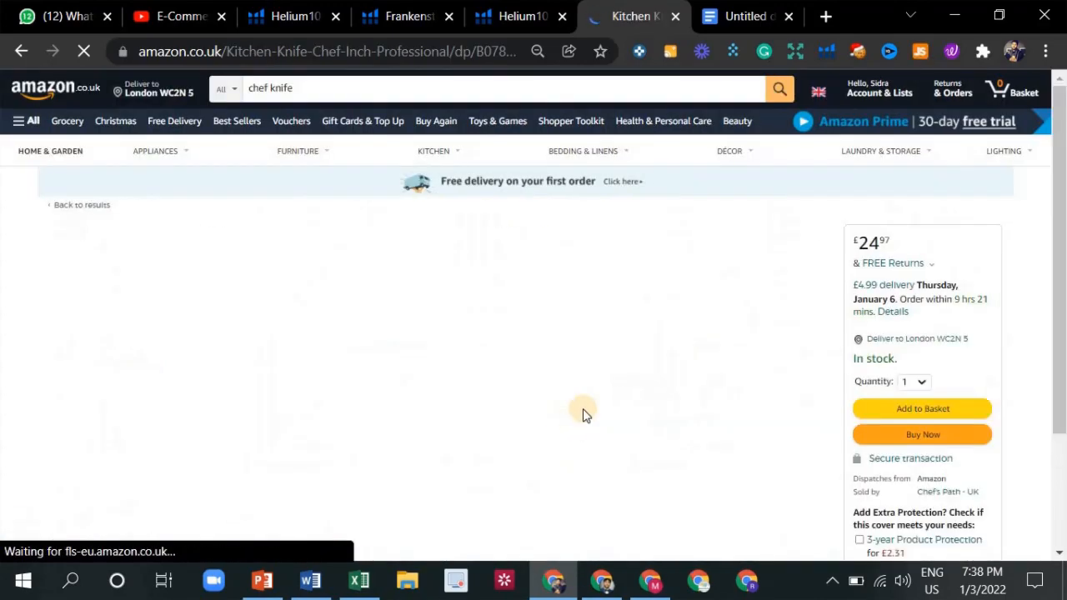
Step: Examine the Chef's Path "About this item" bullet points, highlighting each capitalized heading from "BE THE ENVY OF YOUR NEIGHBORS" to "CHEF'S PATH'S PROMISE"
scroll(541, 350, down, 4)
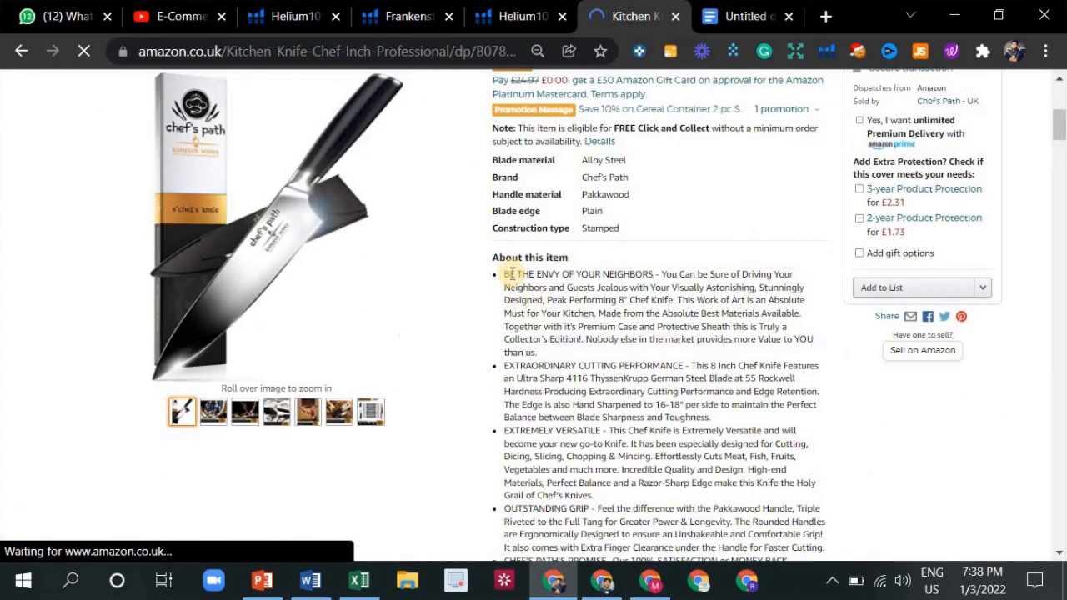
drag(512, 274, 655, 275)
click(574, 327)
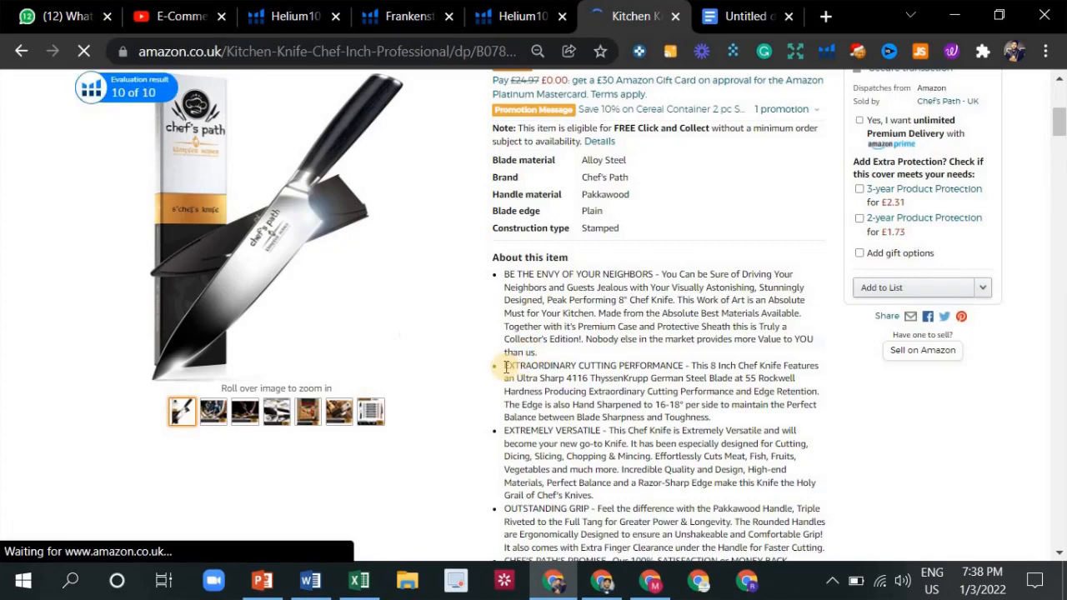
drag(505, 365, 682, 365)
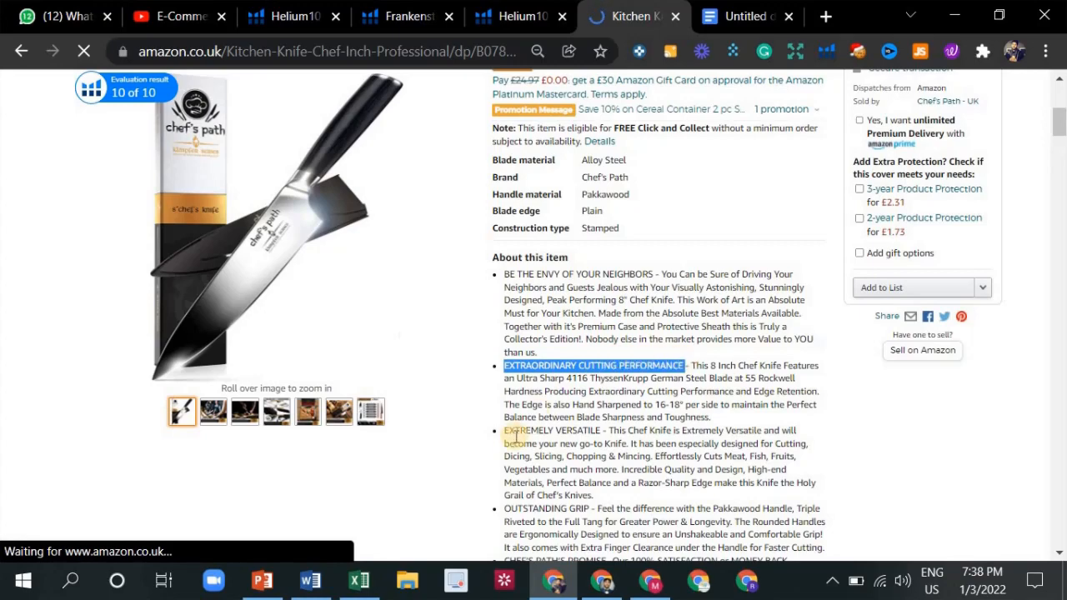
drag(504, 431, 602, 430)
scroll(555, 423, down, 1)
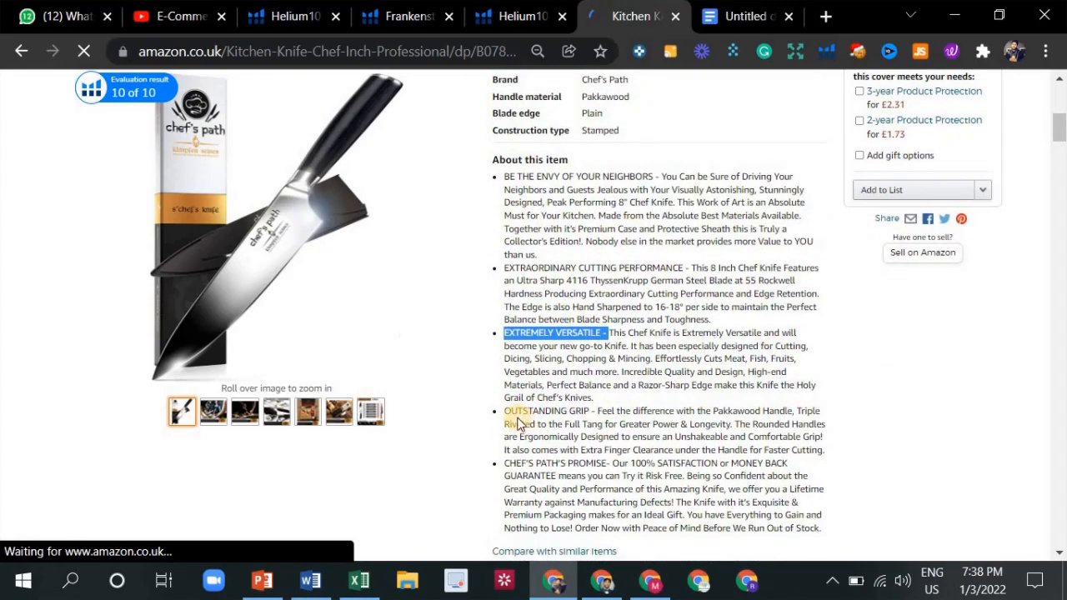
drag(503, 410, 602, 411)
drag(506, 463, 596, 463)
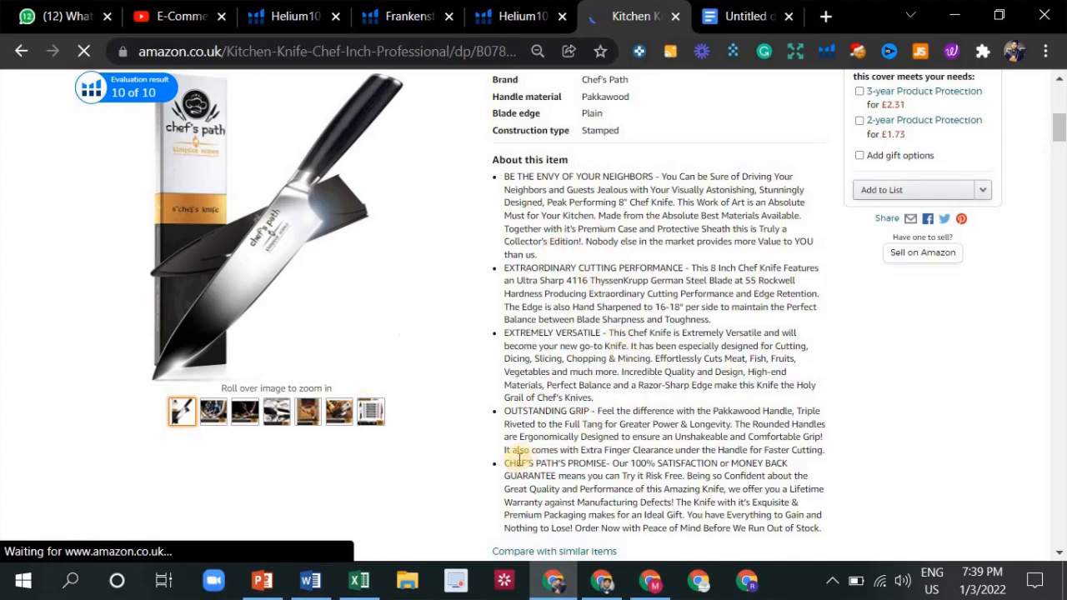
Step: Read the "CHEF'S PATH'S PROMISE" bullet closely, highlighting its satisfaction or money-back guarantee and the text that follows
drag(507, 461, 824, 541)
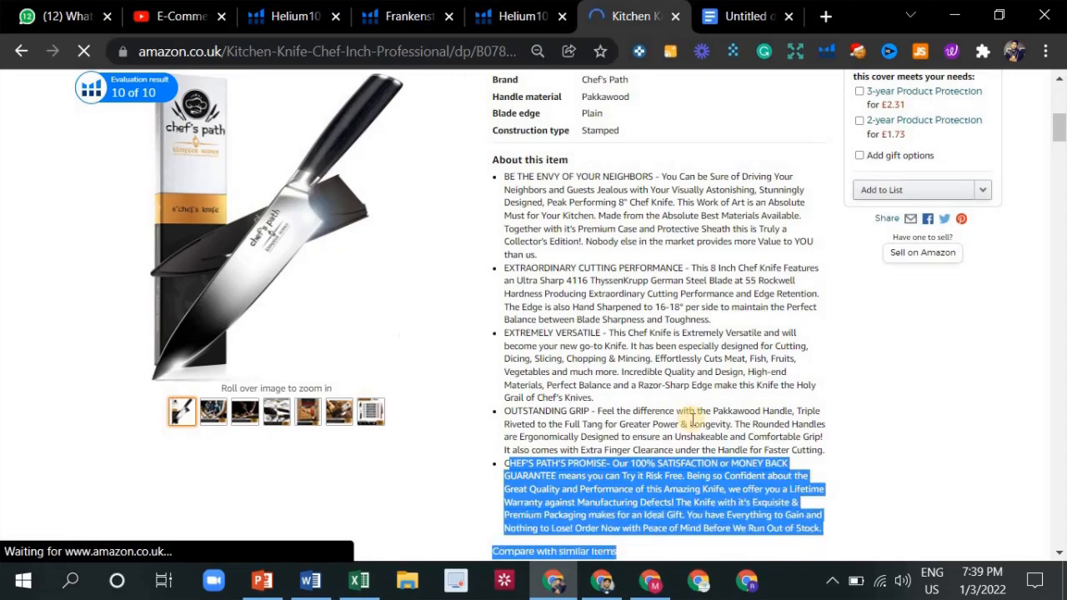
click(893, 387)
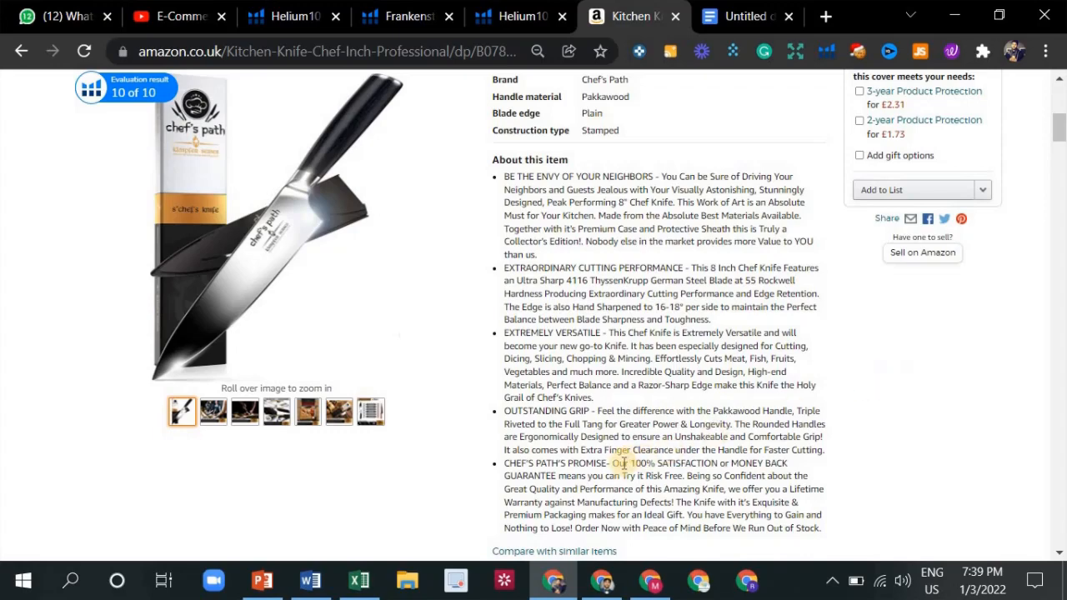
drag(623, 463, 807, 461)
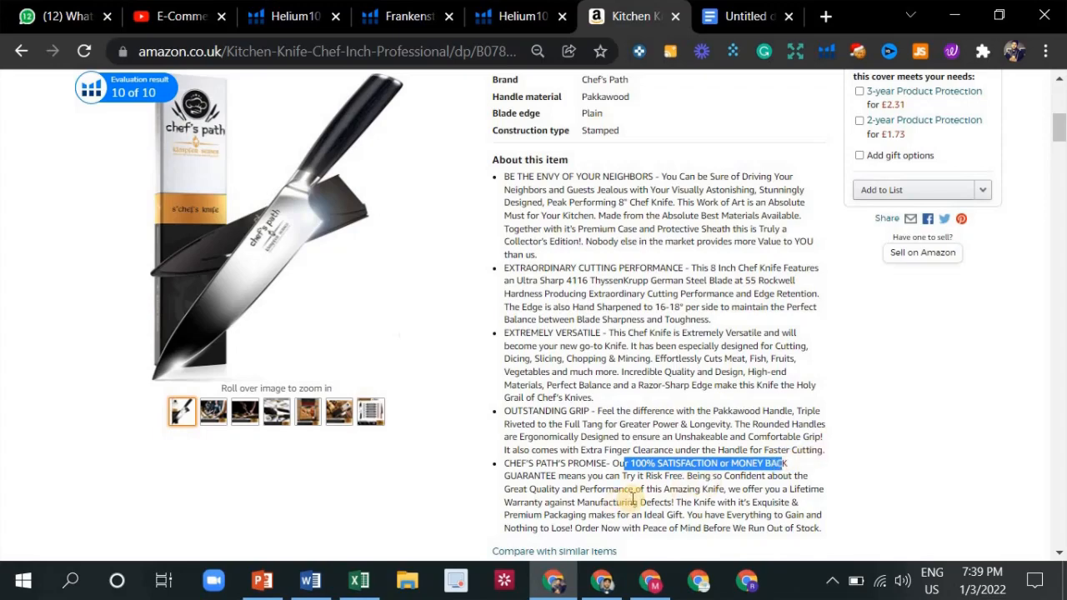
drag(632, 498, 586, 475)
click(746, 524)
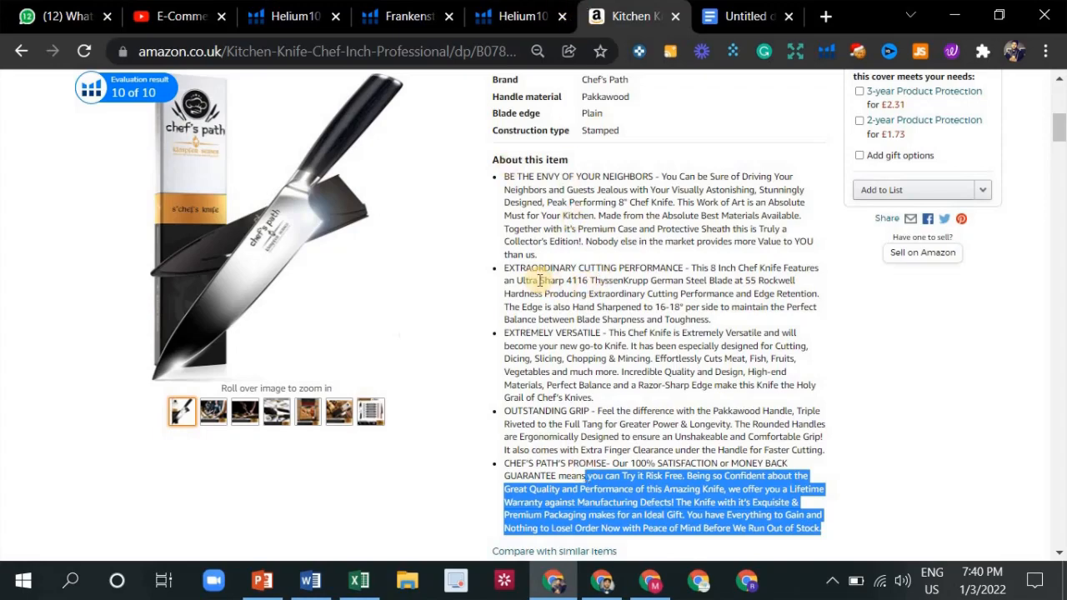
Step: Copy the body text of the "EXTRAORDINARY CUTTING PERFORMANCE" bullet and paste it over the existing paragraph in the untitled Google Docs document
drag(690, 267, 774, 327)
right_click(767, 302)
click(771, 305)
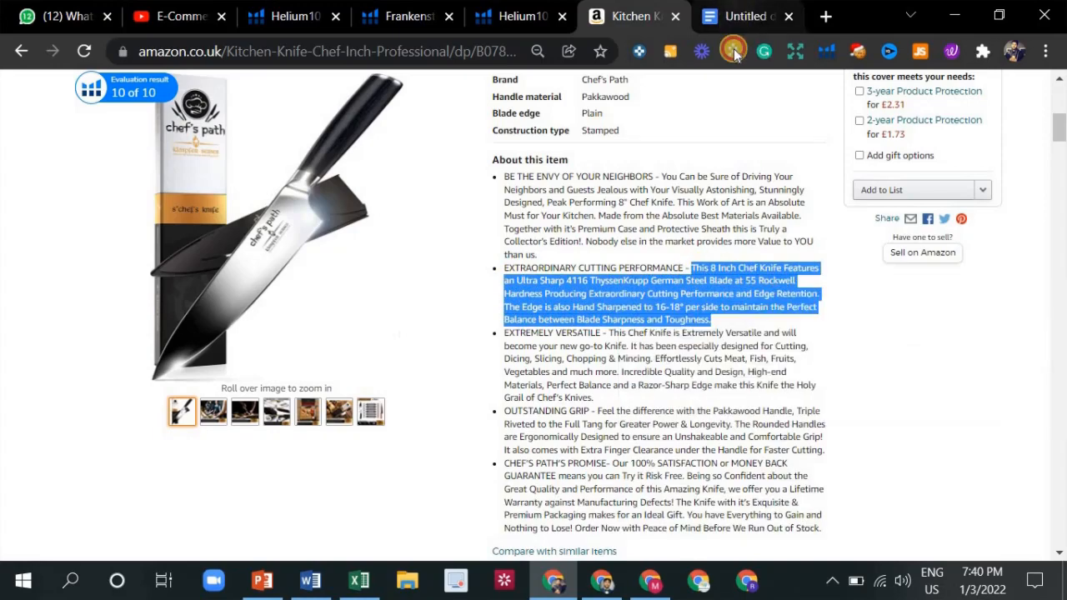
key(ctrl+Tab)
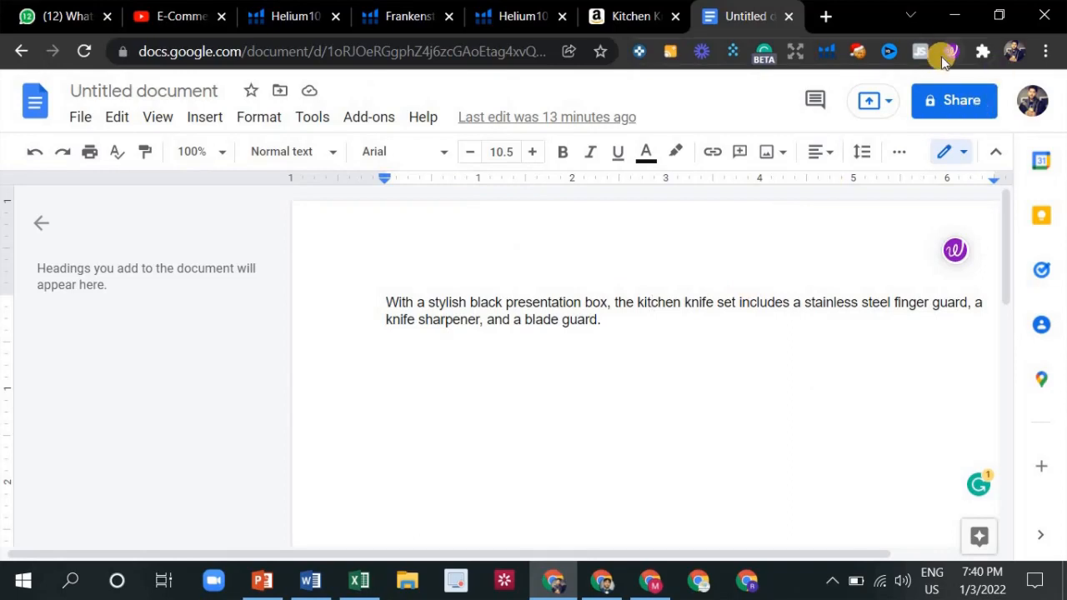
drag(627, 324, 369, 290)
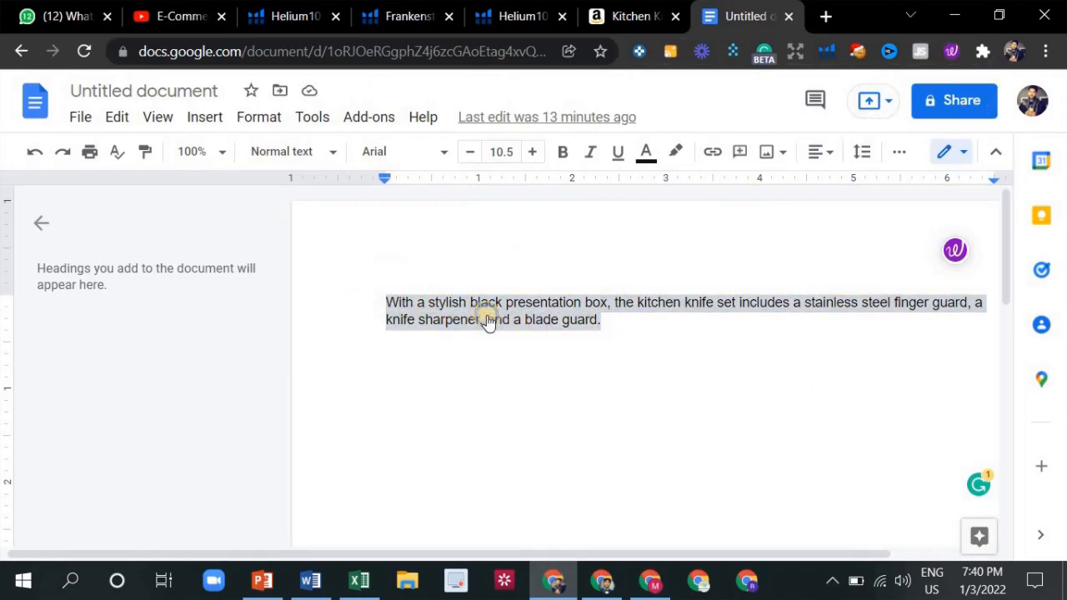
right_click(489, 317)
click(536, 178)
key(ctrl+v)
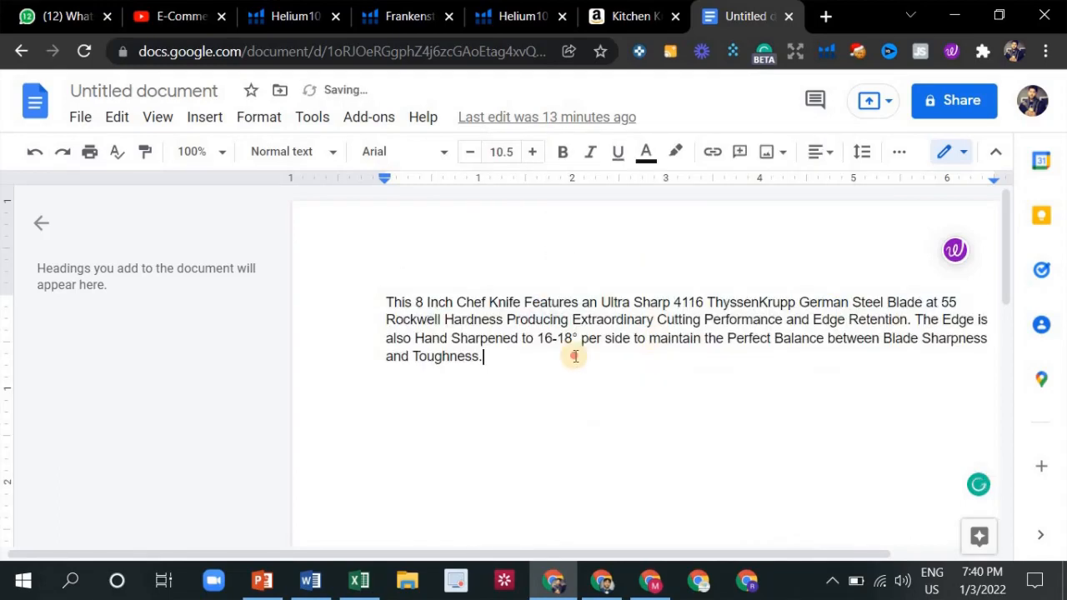
Step: Select the pasted bullet text and request Wordtune rewrites for it, then switch back to the Chef's Path listing on Amazon
drag(571, 356, 352, 269)
click(386, 282)
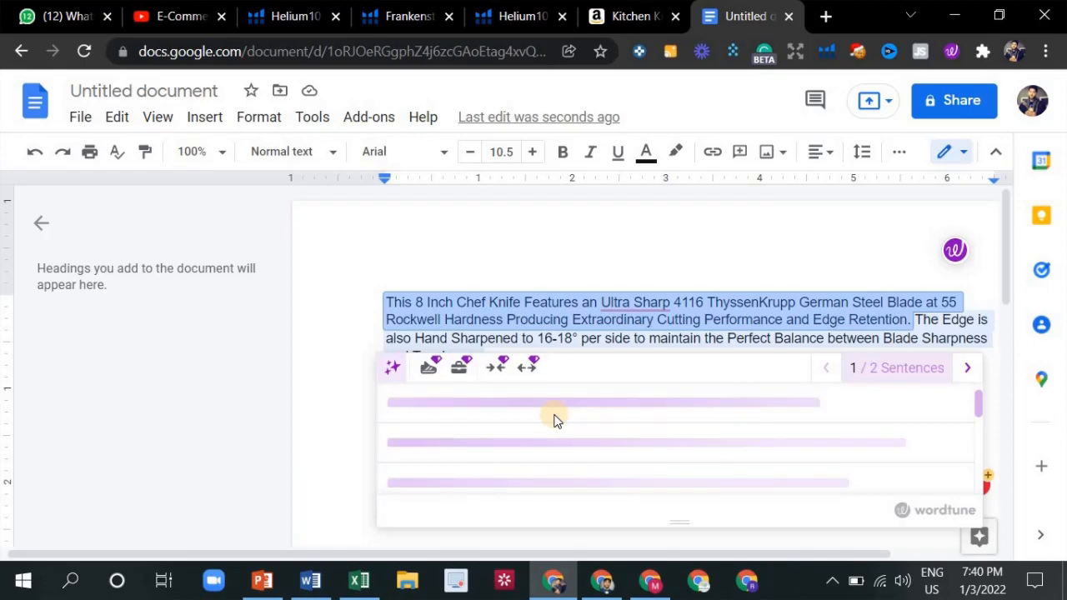
click(614, 7)
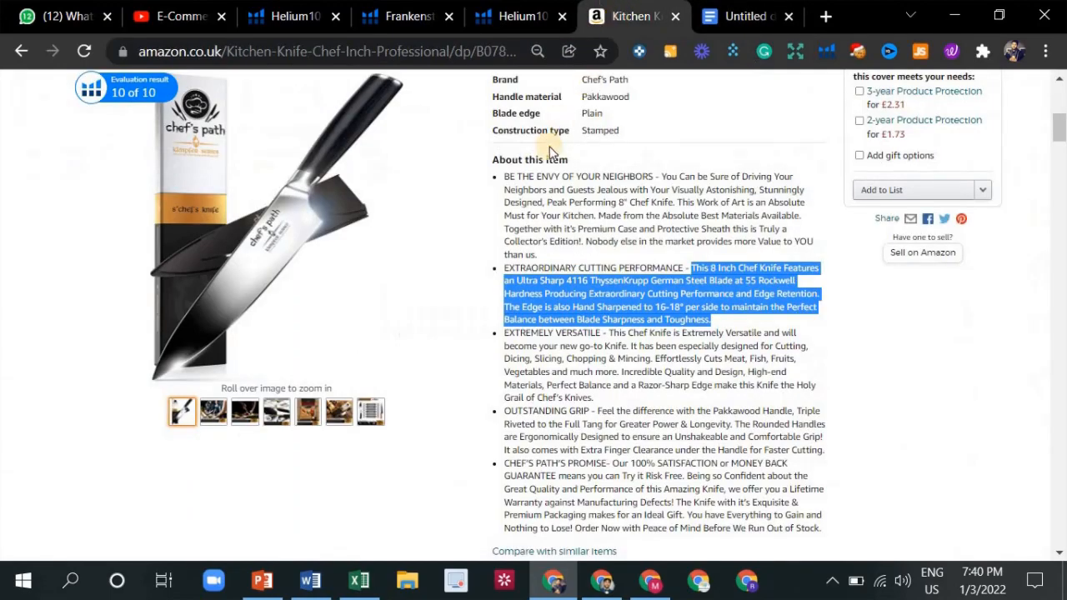